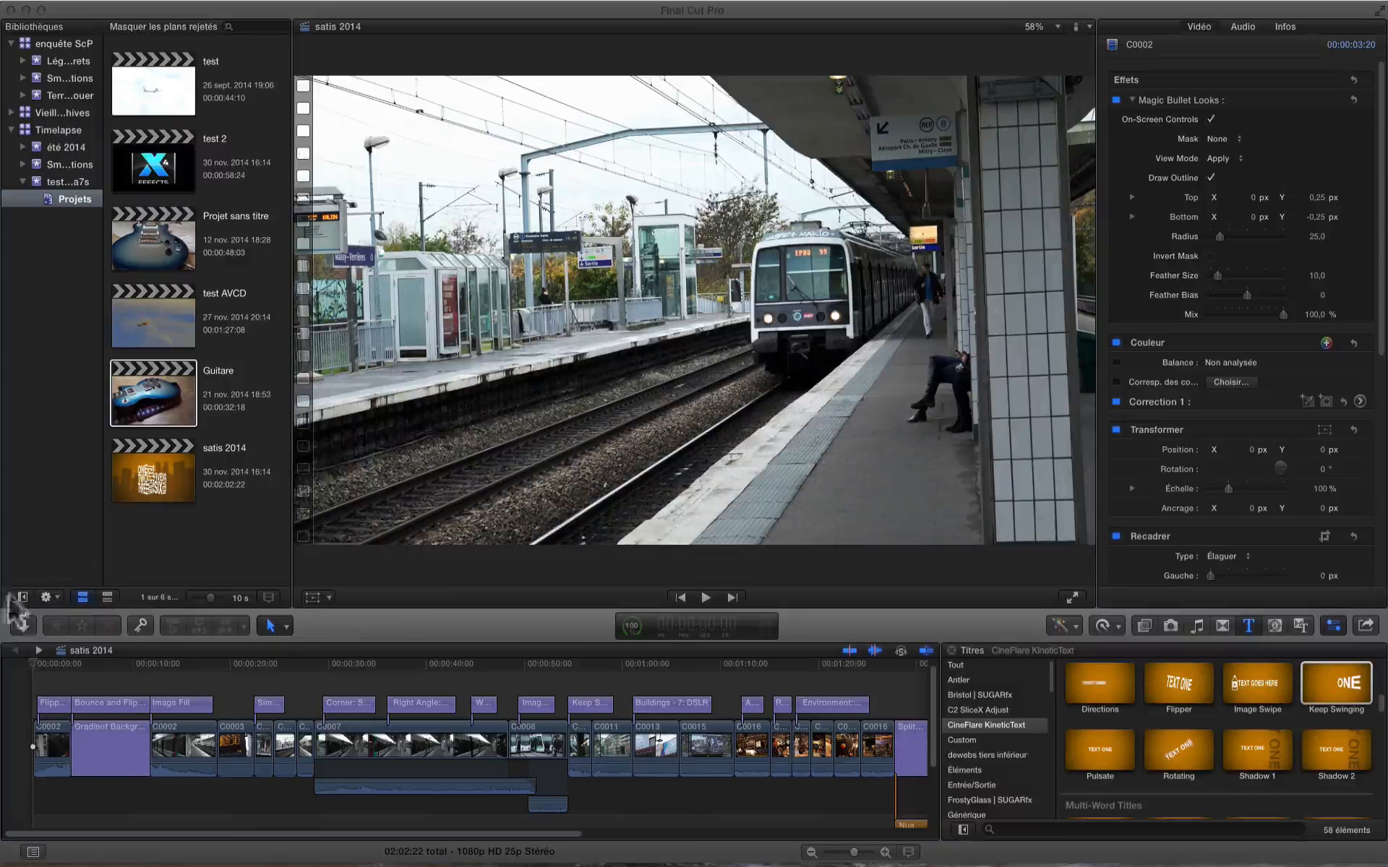
Step: Play the satis 2014 project from its beginning to preview the opening title over the train clip
click(31, 666)
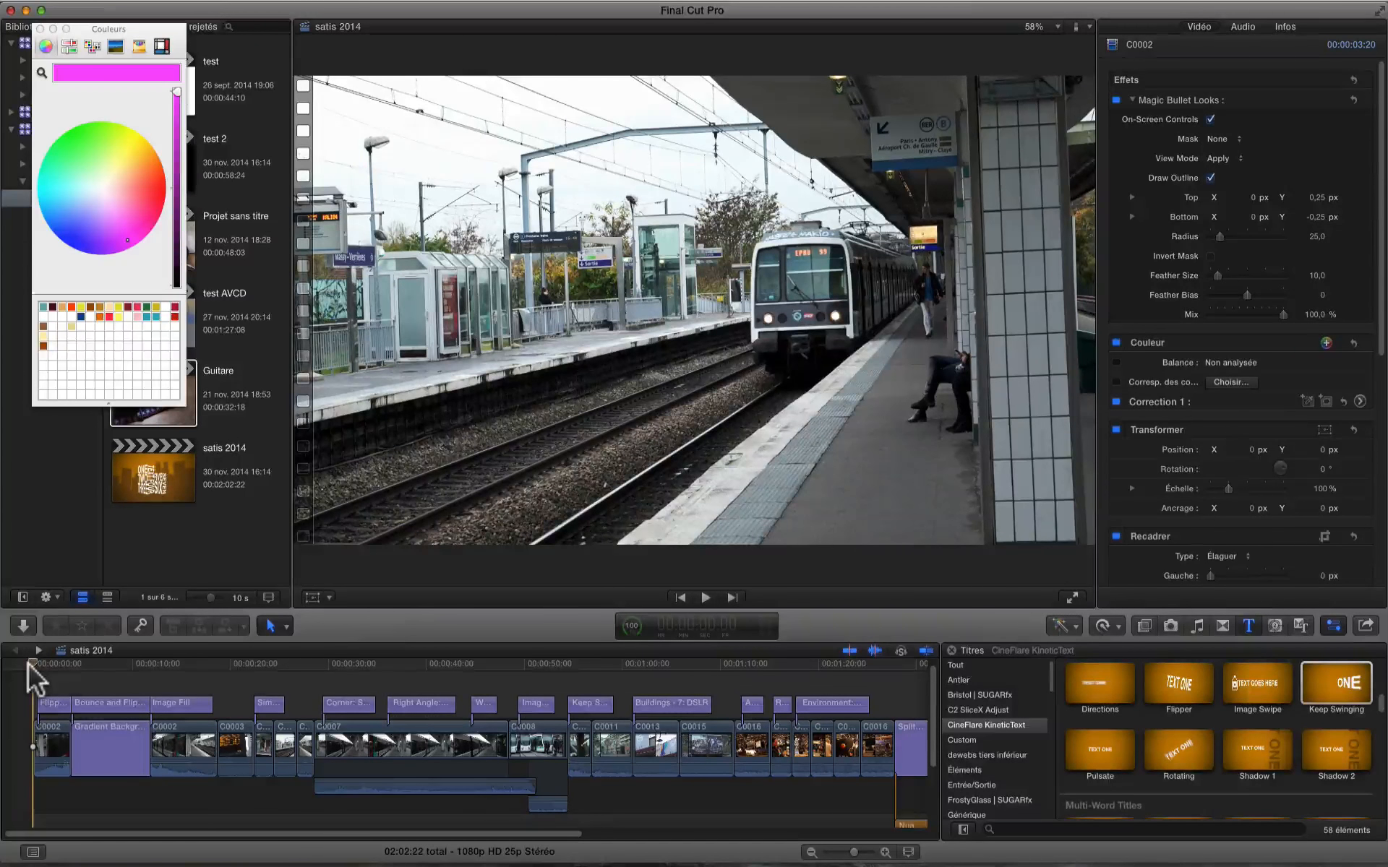
key(space)
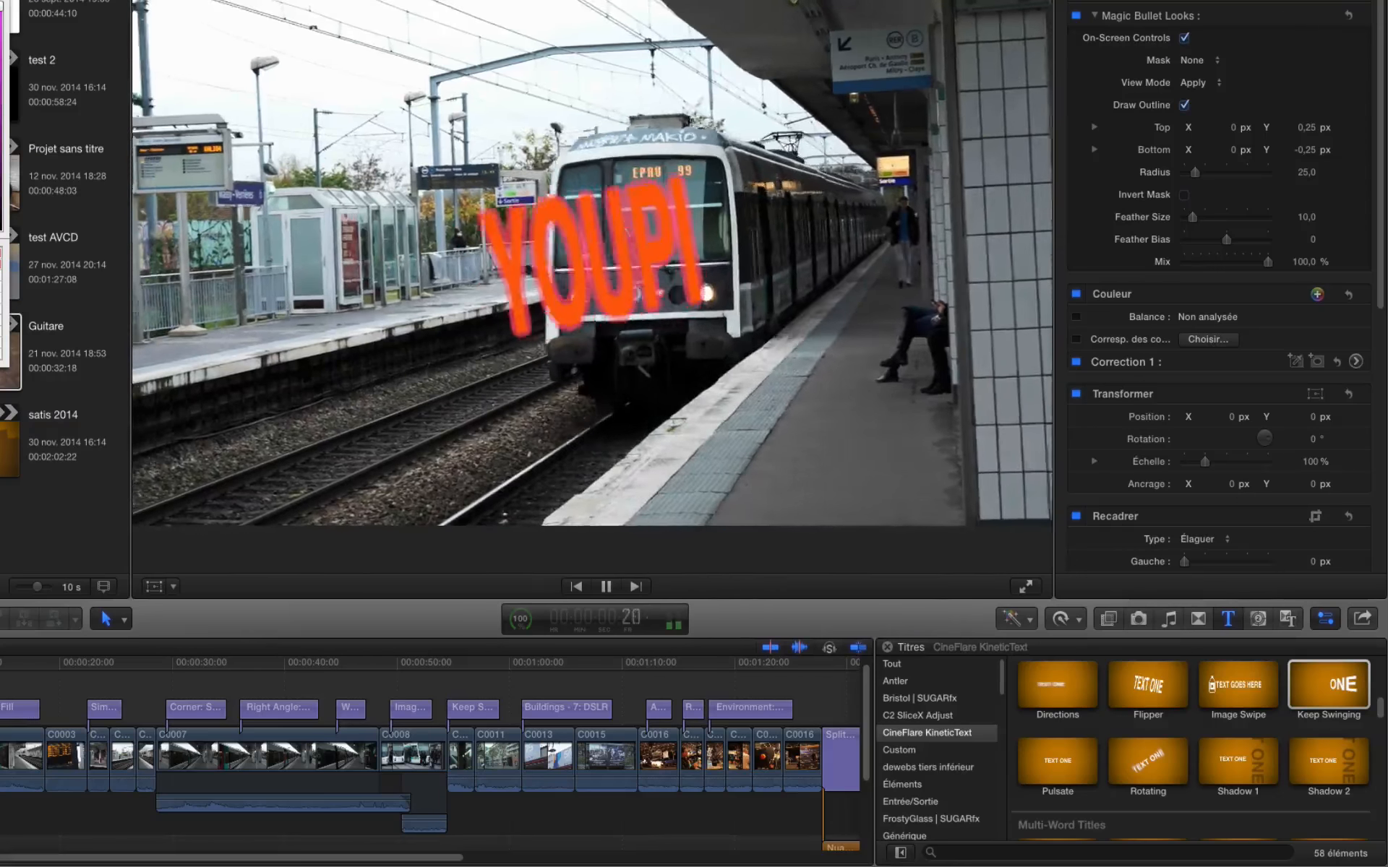
key(space)
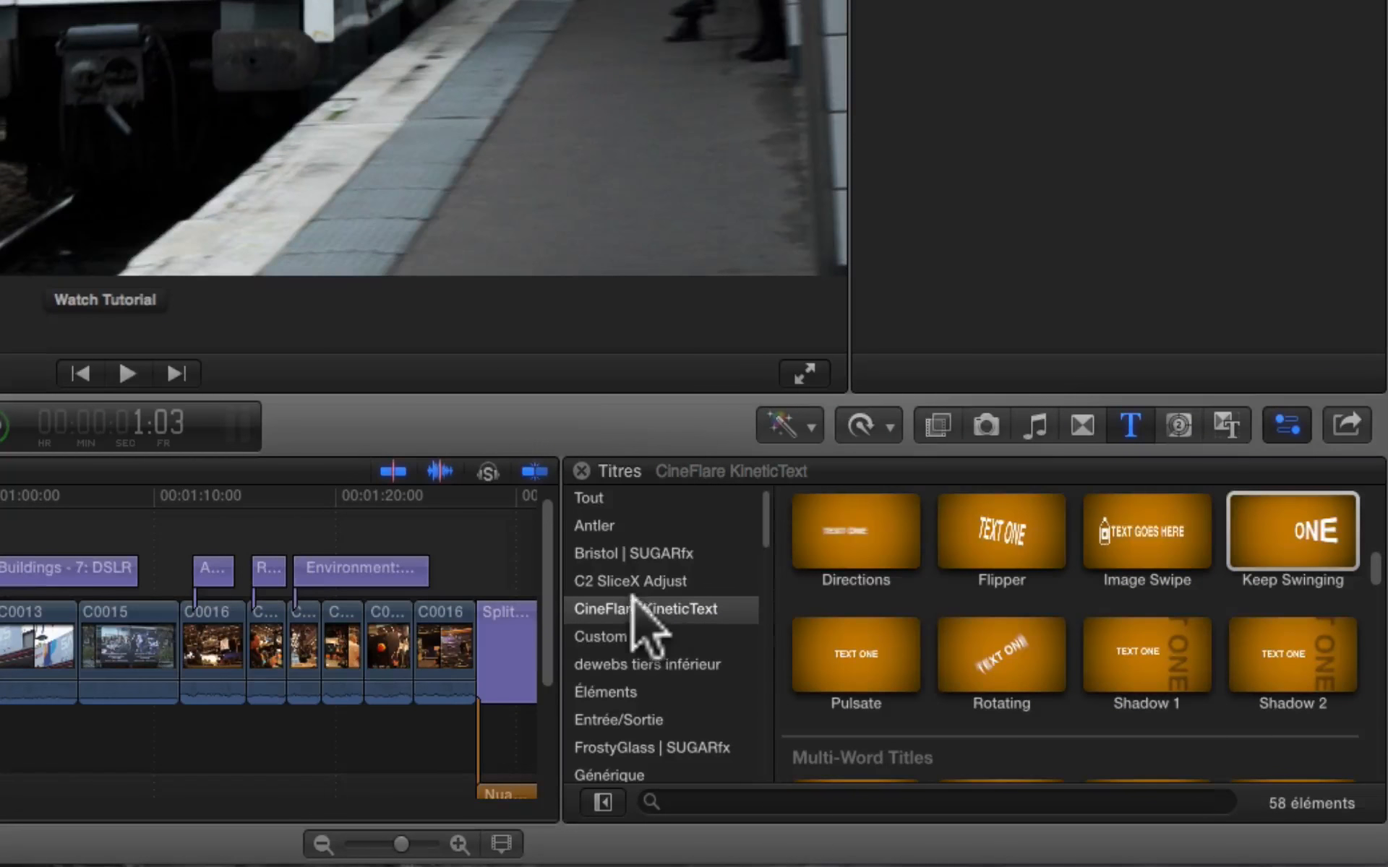
Step: Examine the basic, continuous and multi-word title templates in the CineFlare KineticText category
click(629, 581)
click(1130, 426)
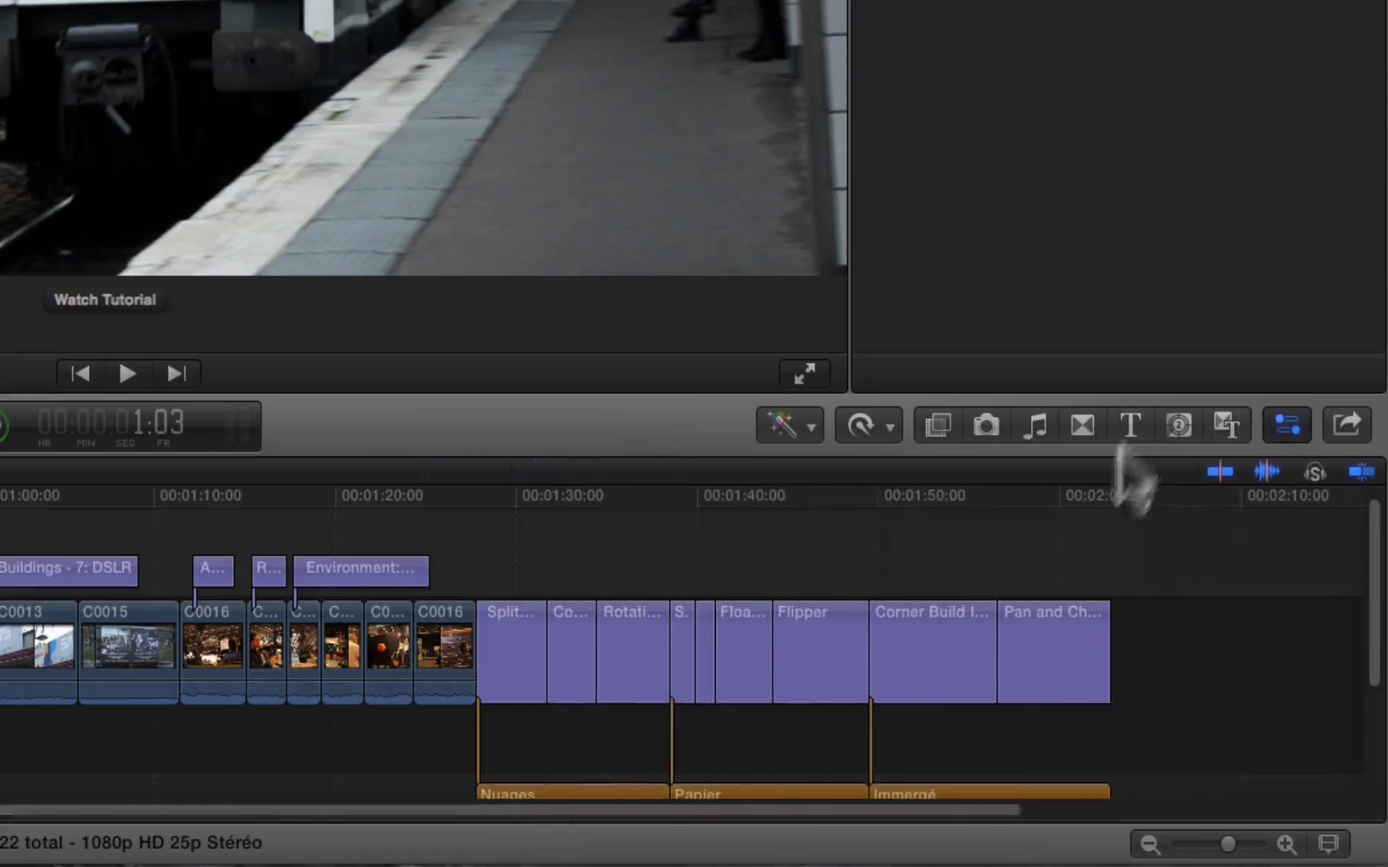
click(1139, 419)
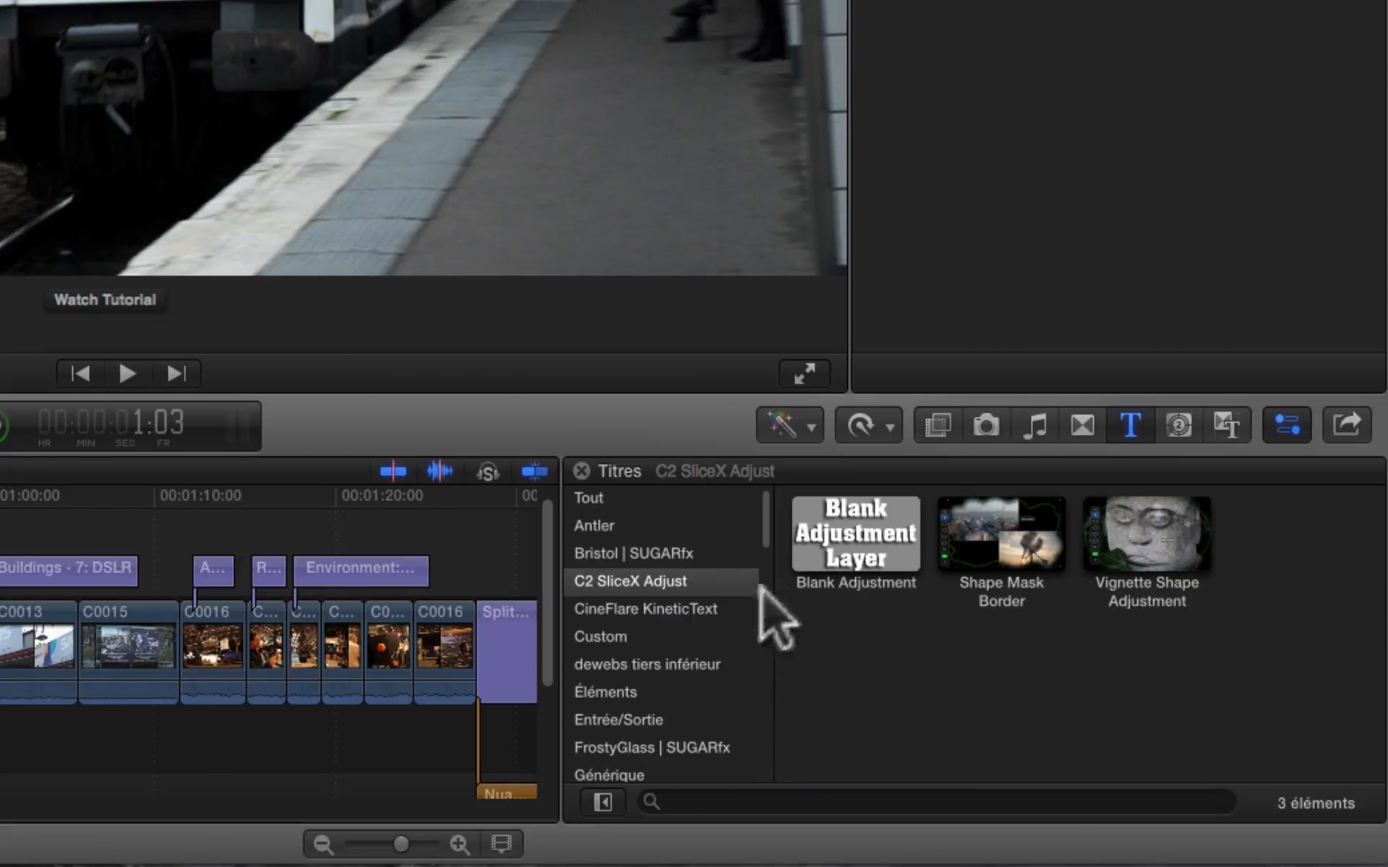
click(655, 610)
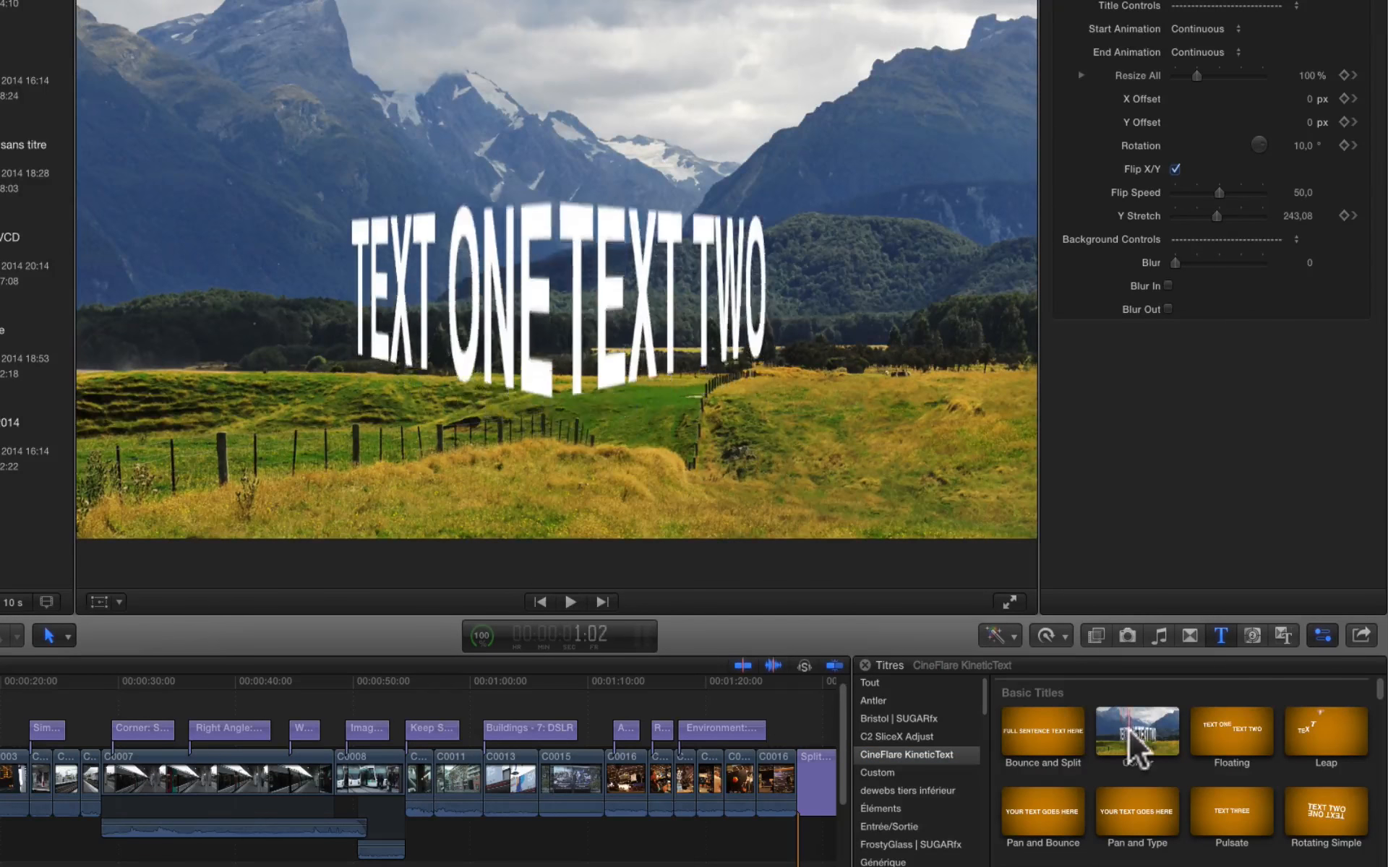
scroll(1379, 712, down, 5)
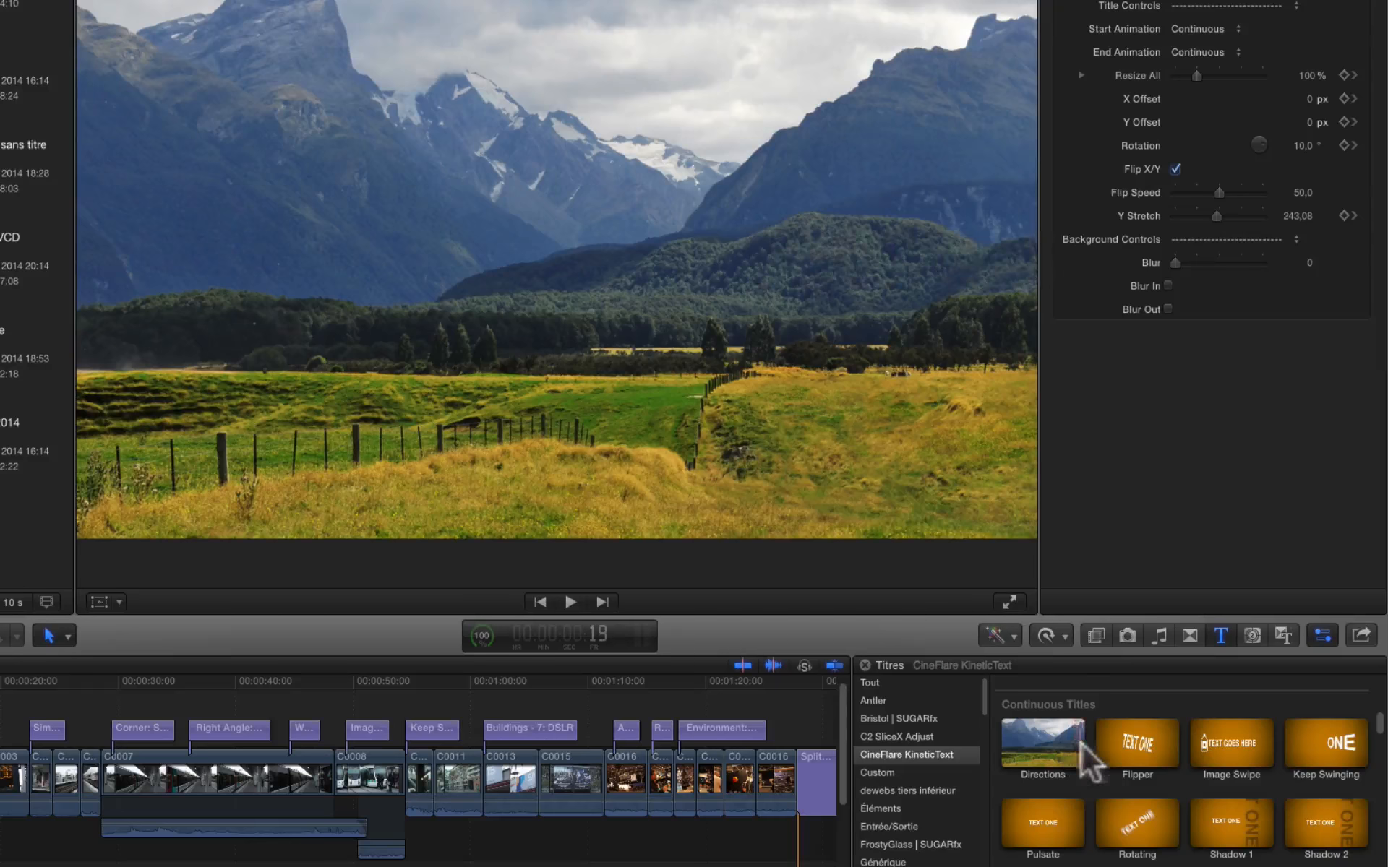
scroll(1117, 780, down, 3)
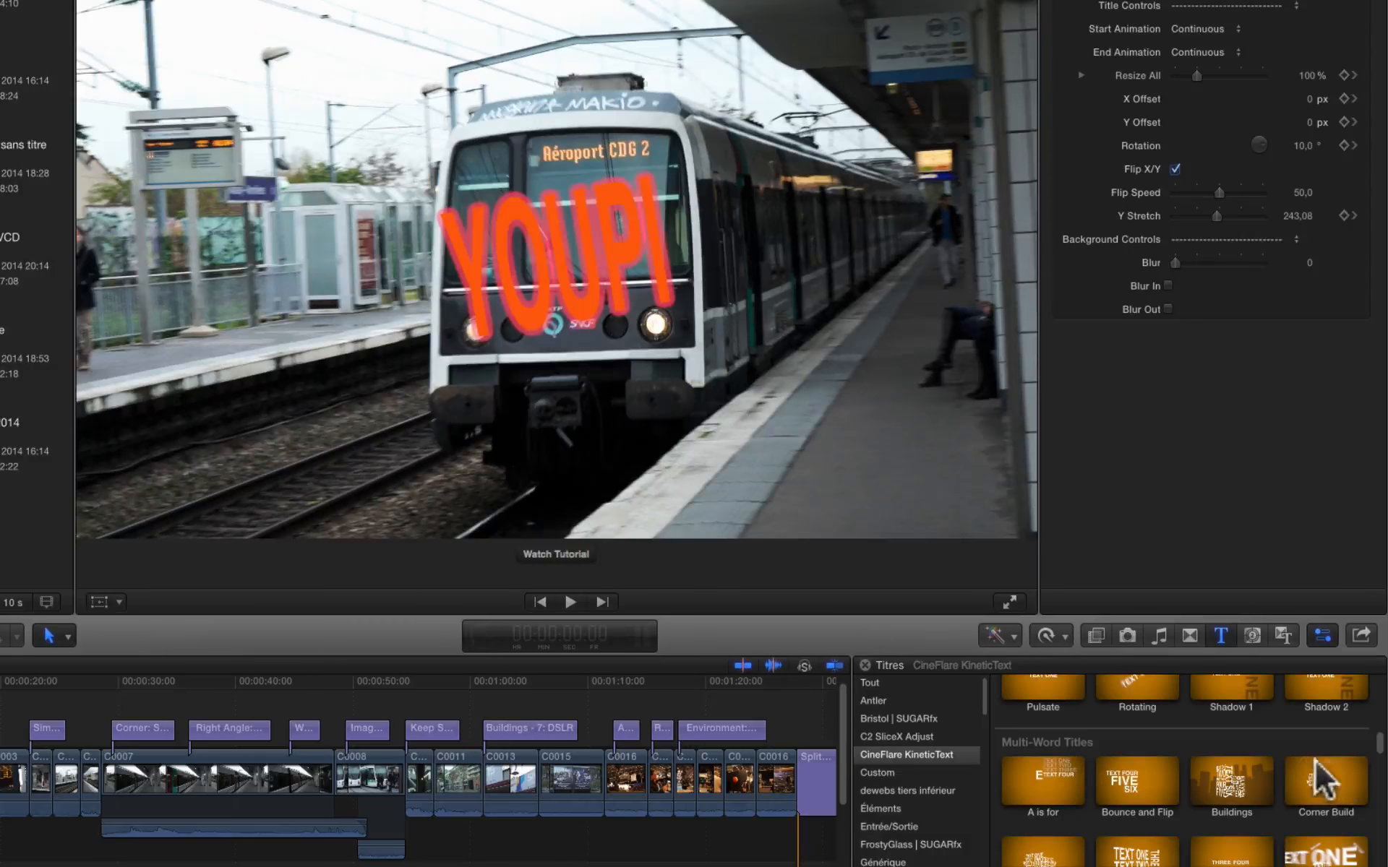
scroll(1362, 795, down, 4)
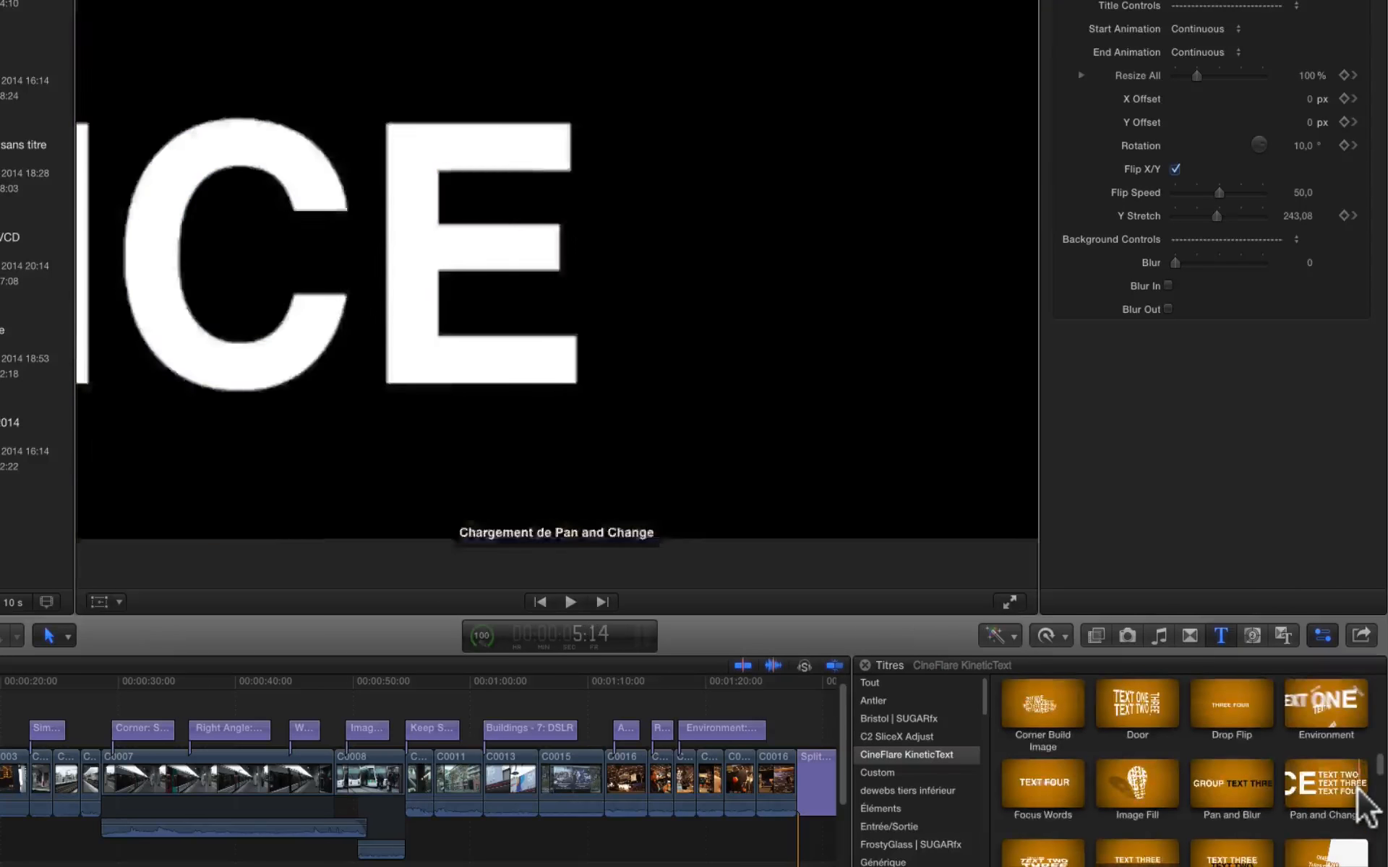
scroll(1060, 726, down, 2)
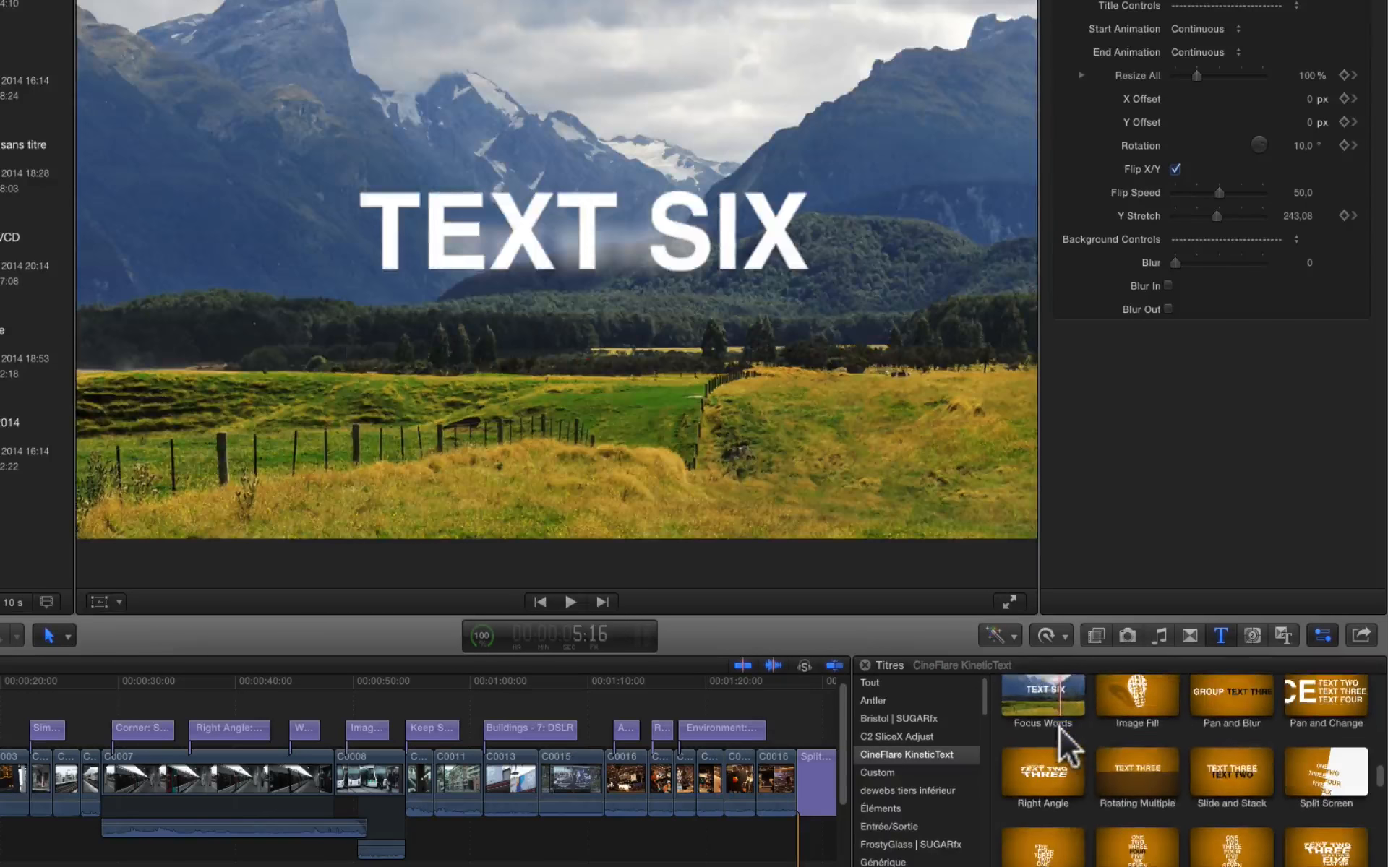
scroll(1060, 730, up, 2)
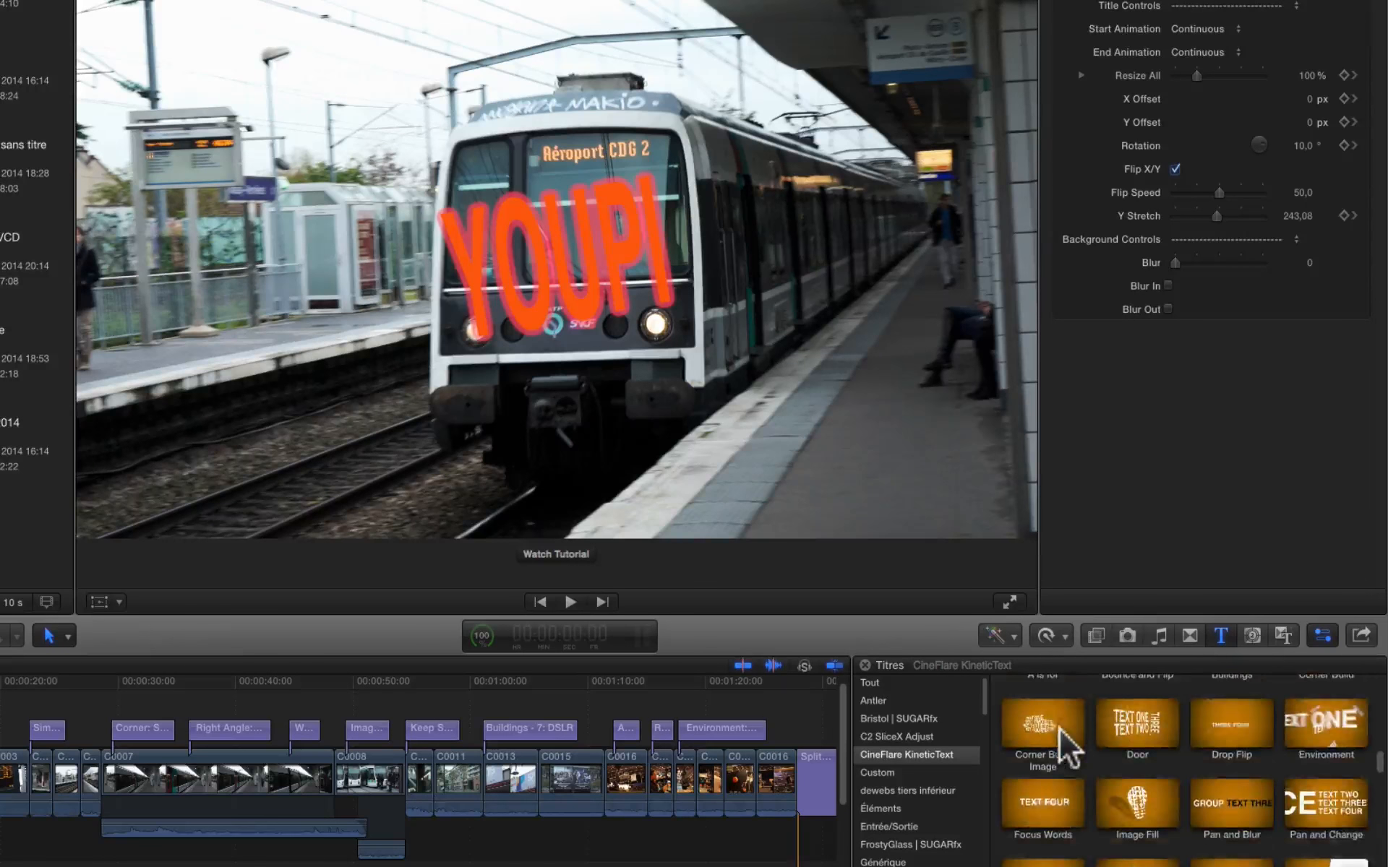
scroll(1060, 730, up, 3)
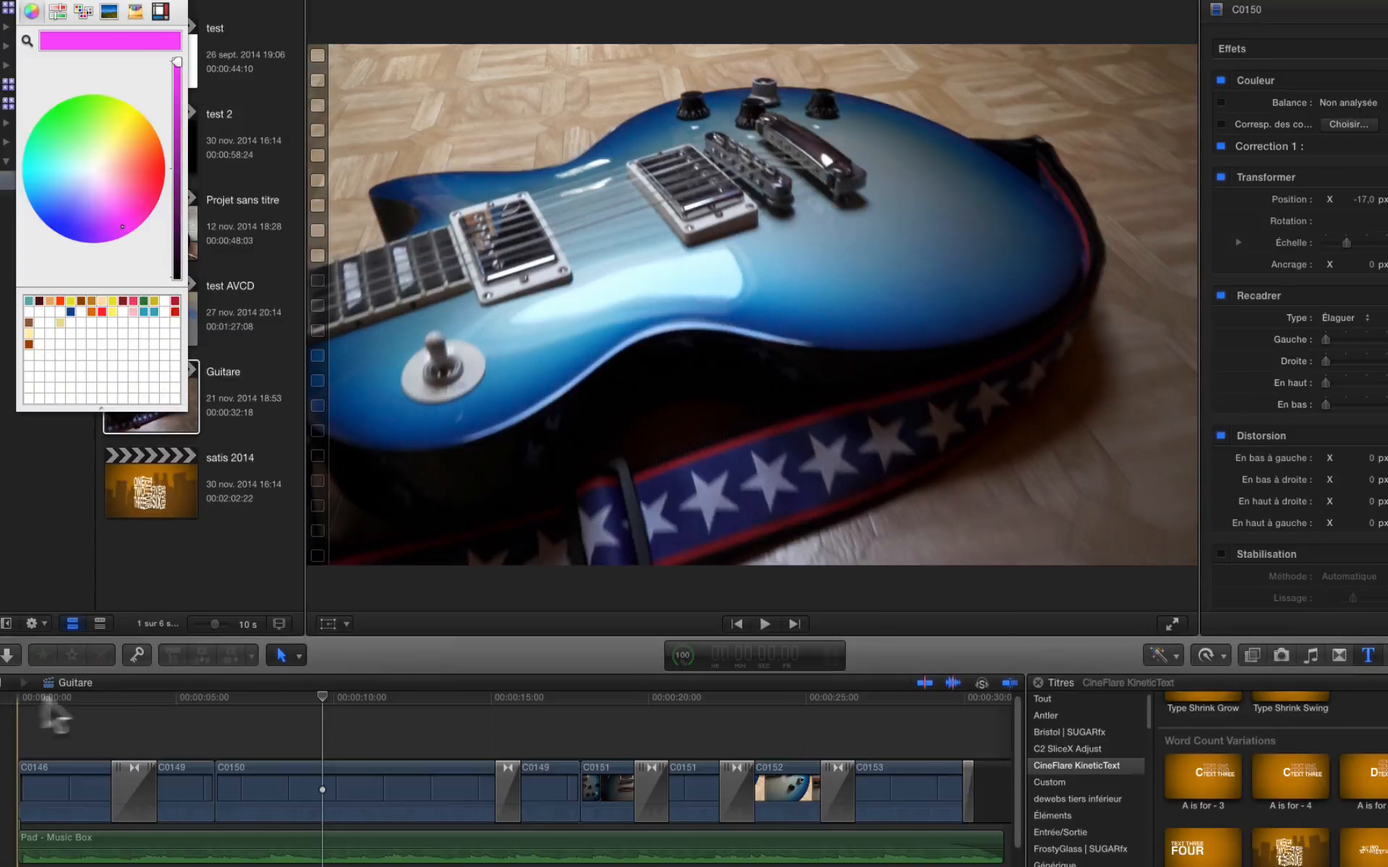
Step: Play the opening of the Guitare project from its first frame
key(Home)
key(space)
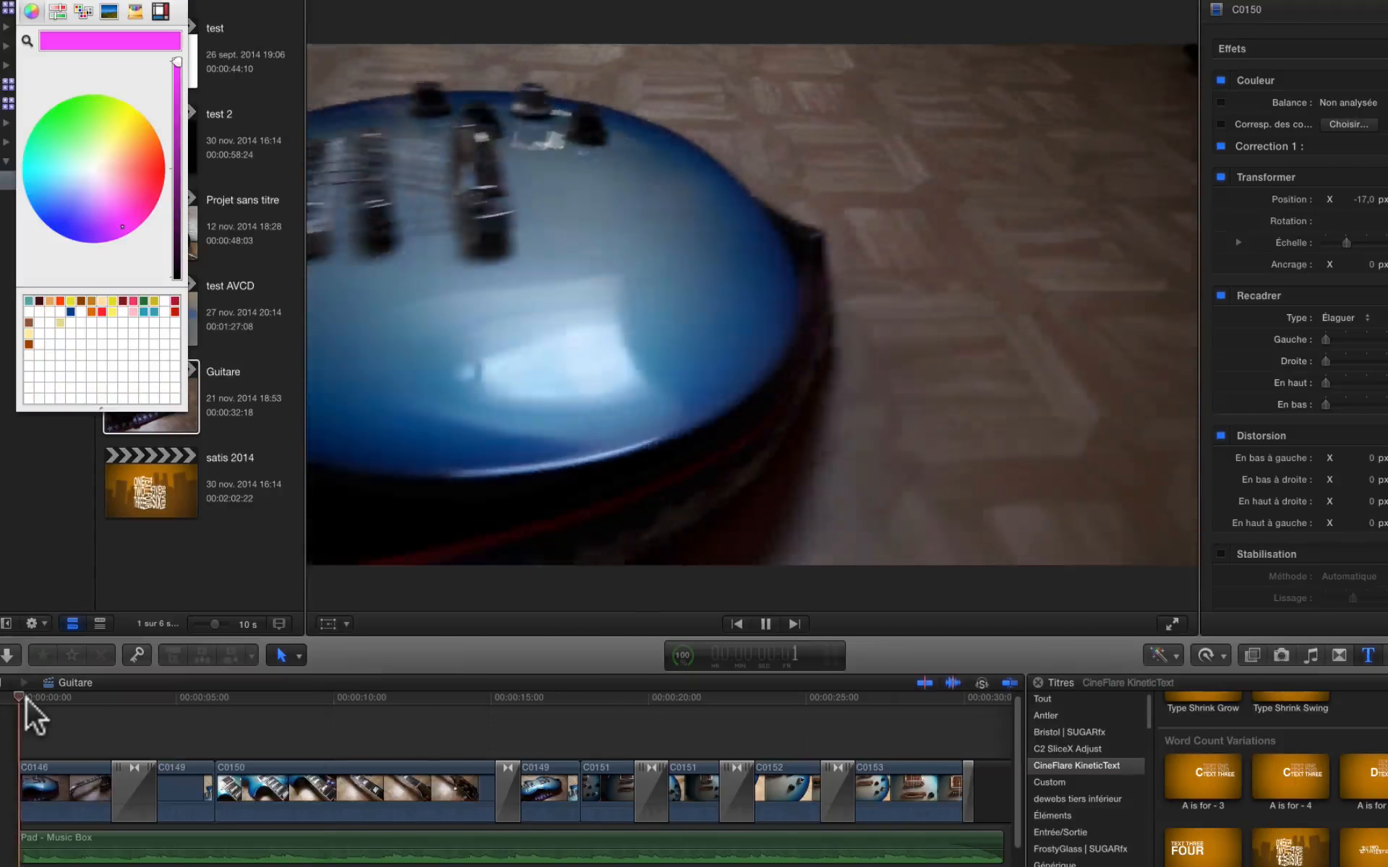
key(space)
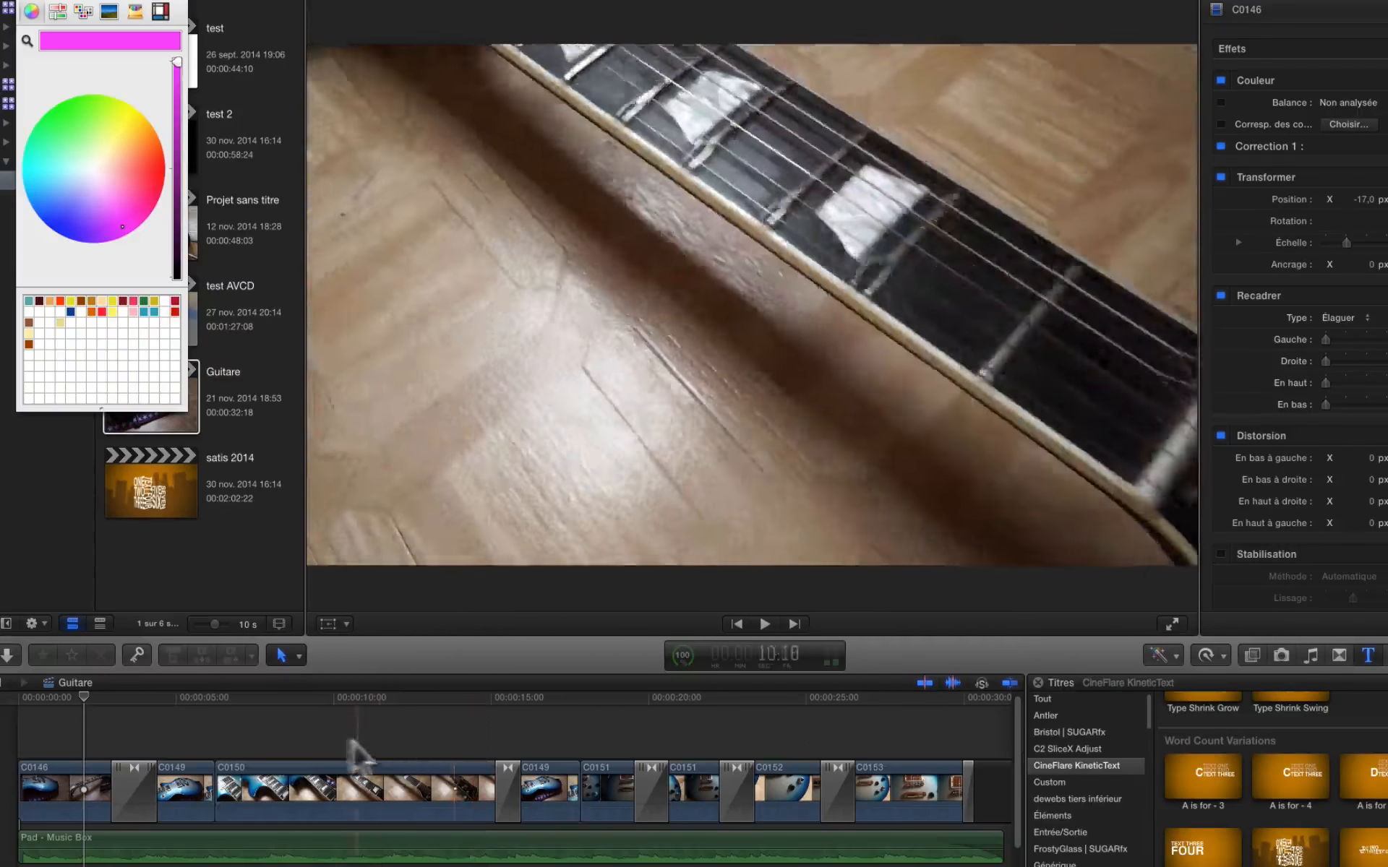
Step: Add the multi-word Bounce and Flip title above clip C0150, aligned with the start of that clip
click(242, 719)
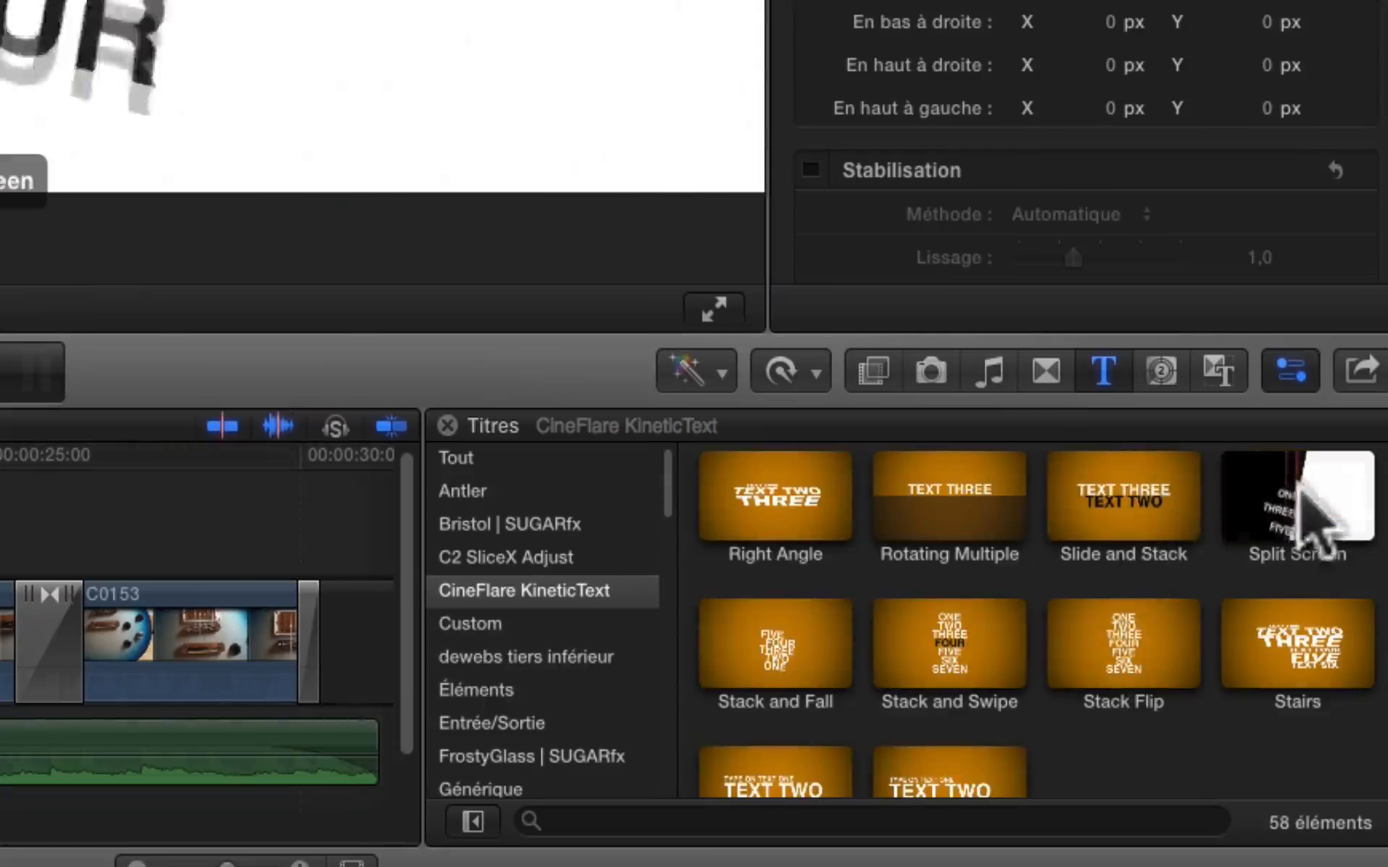
scroll(1171, 572, up, 4)
scroll(1157, 578, up, 3)
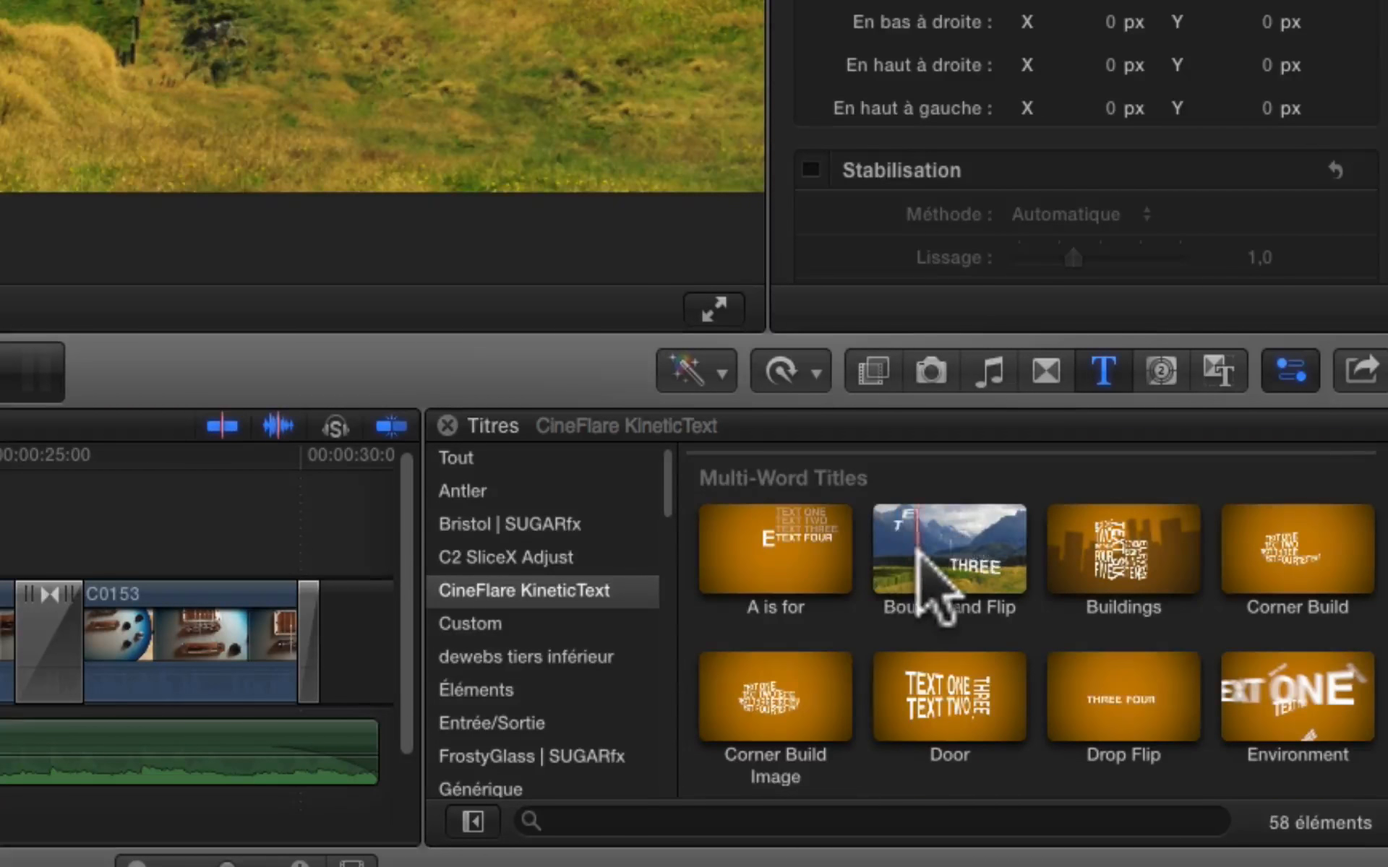
drag(903, 553, 0, 548)
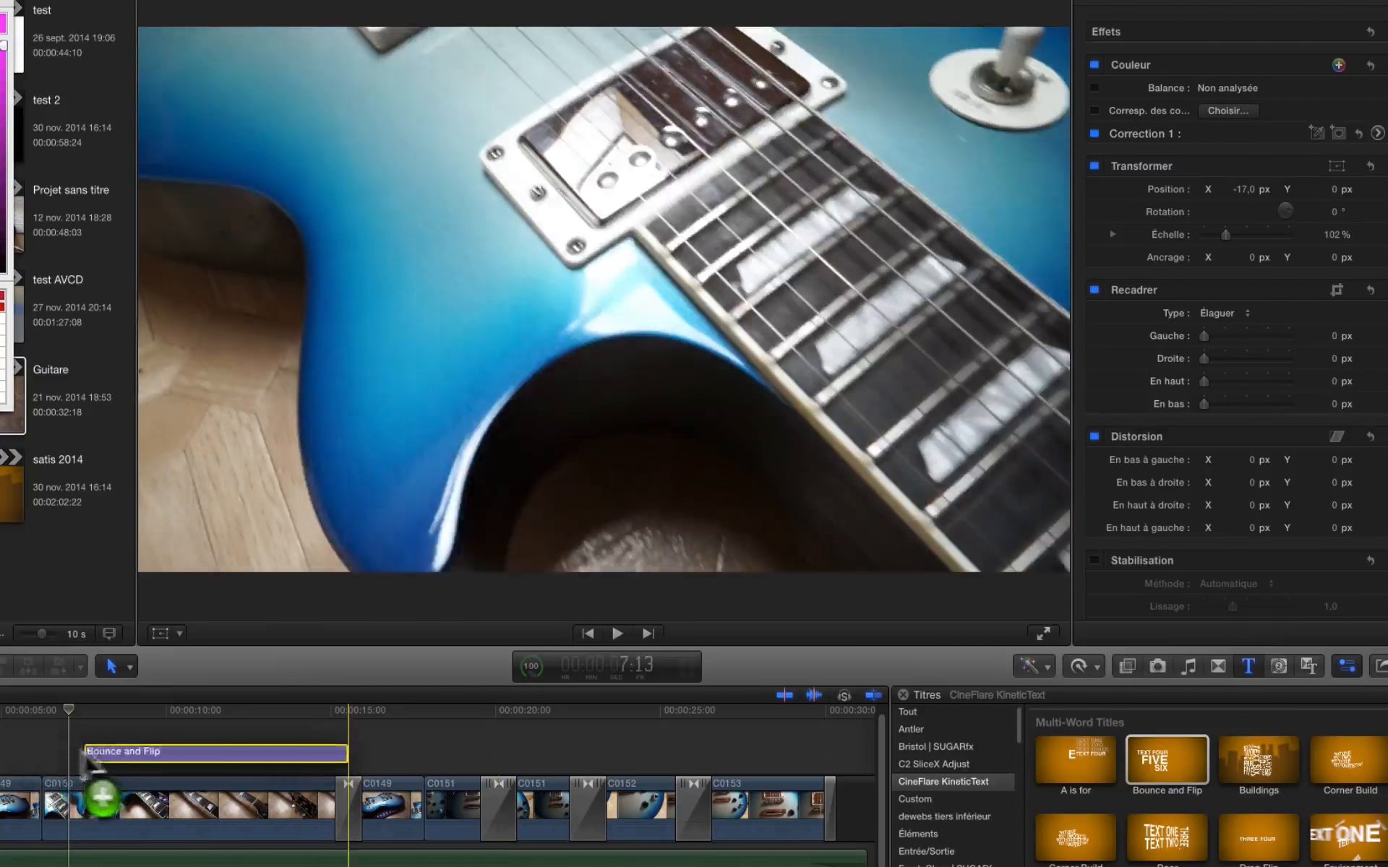
drag(83, 752, 44, 756)
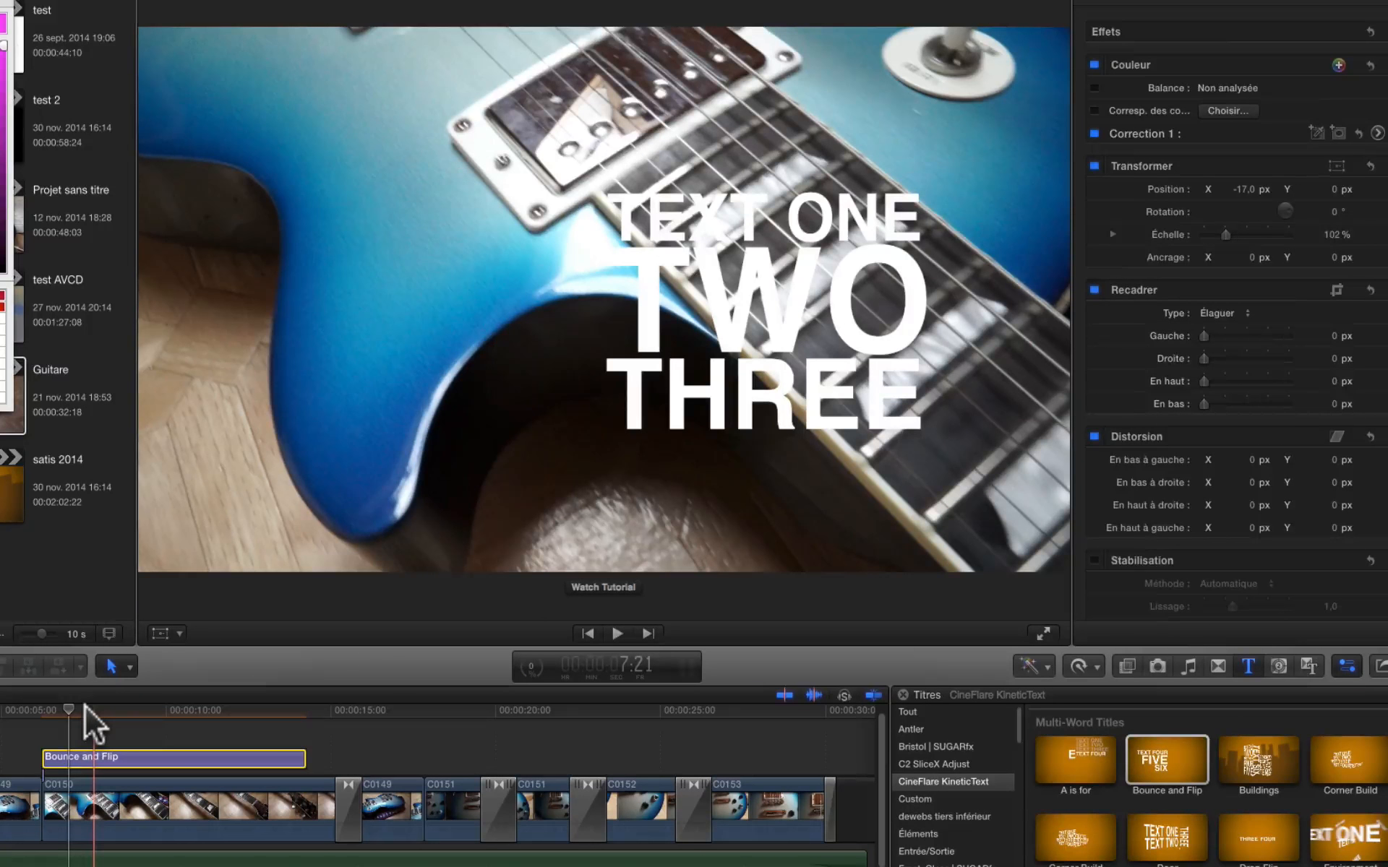
Step: Replace the text "TEXT ONE" in the Bounce and Flip title with "Robot"
click(73, 709)
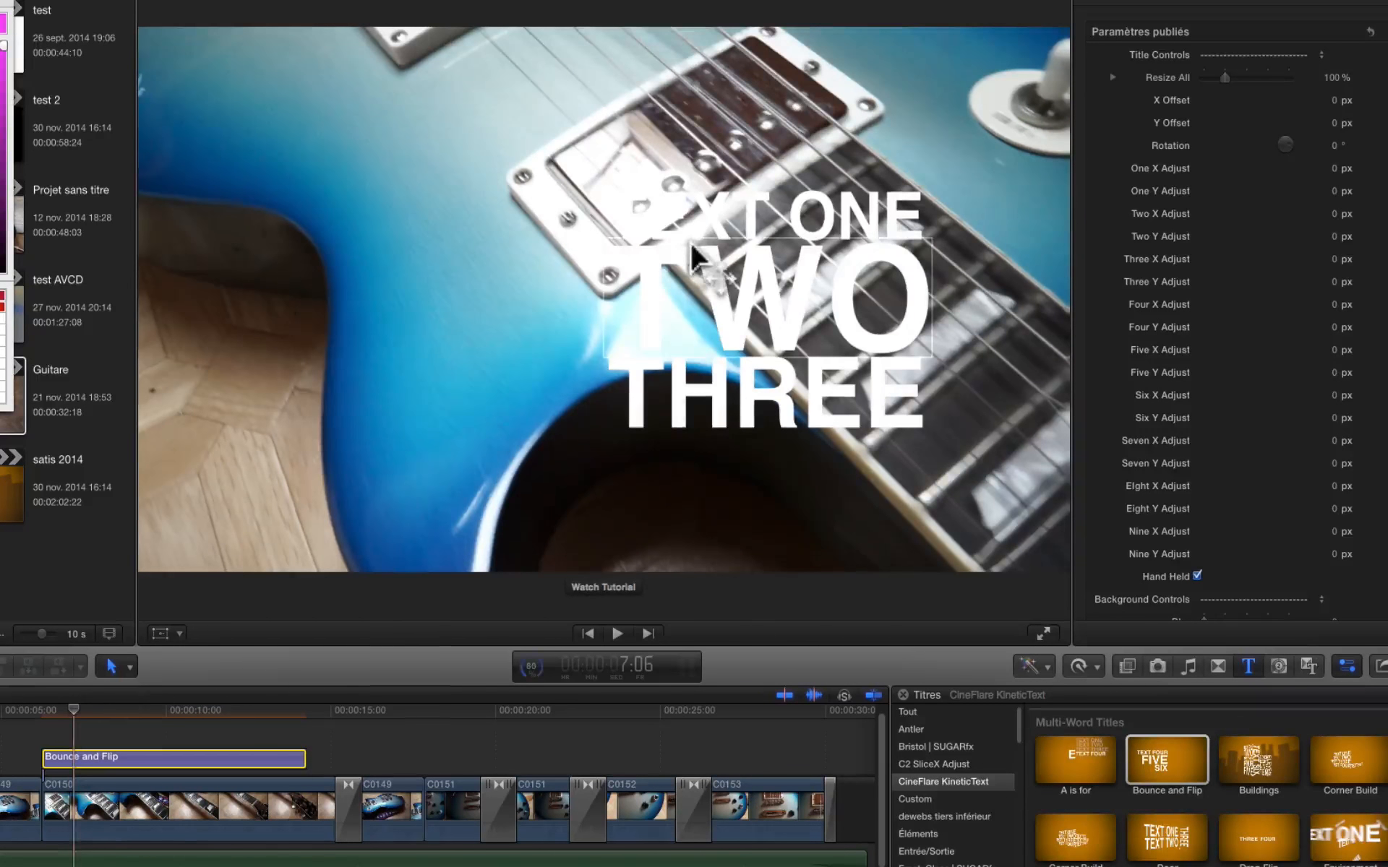
click(737, 217)
double_click(738, 216)
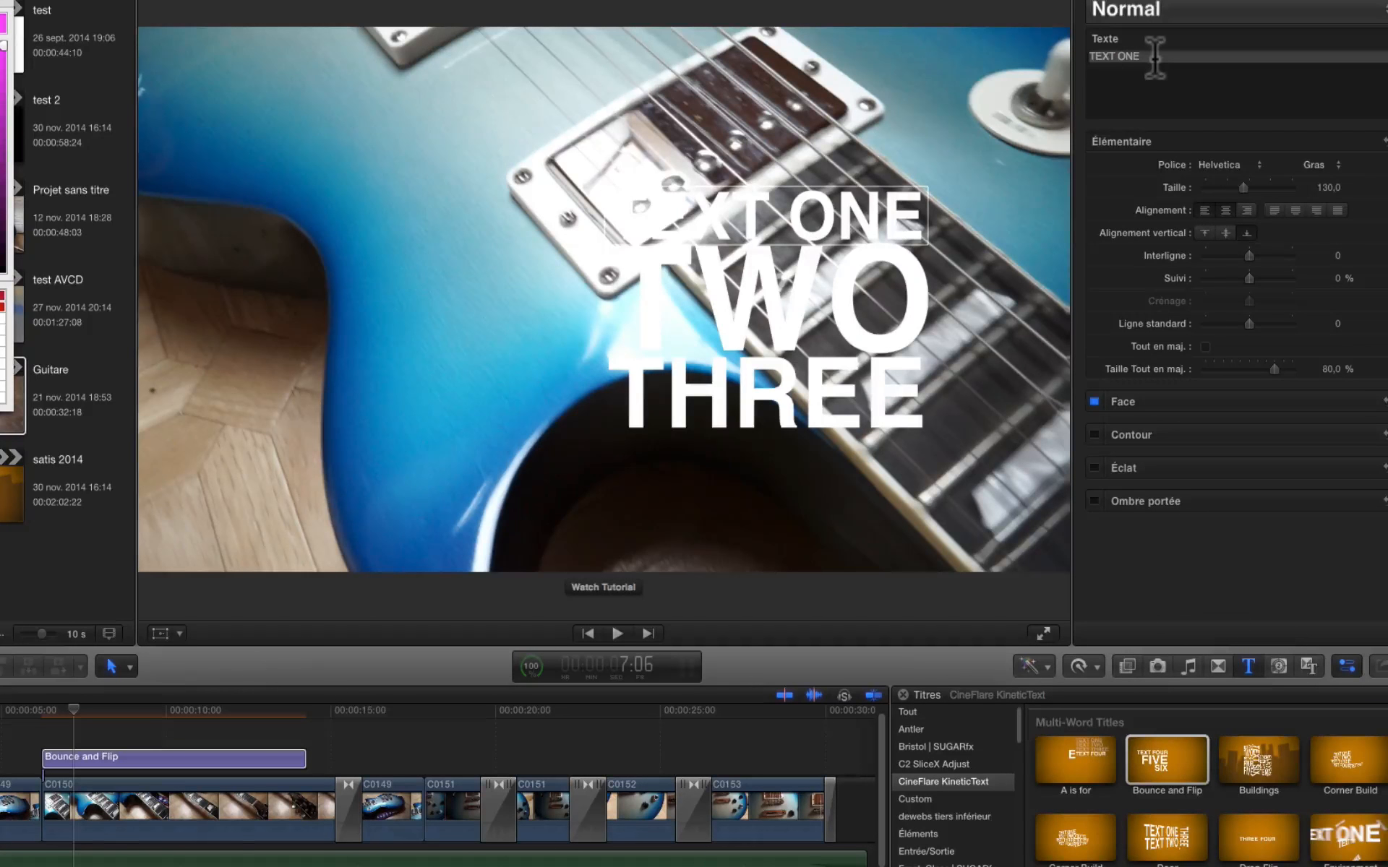
drag(1155, 57, 1082, 58)
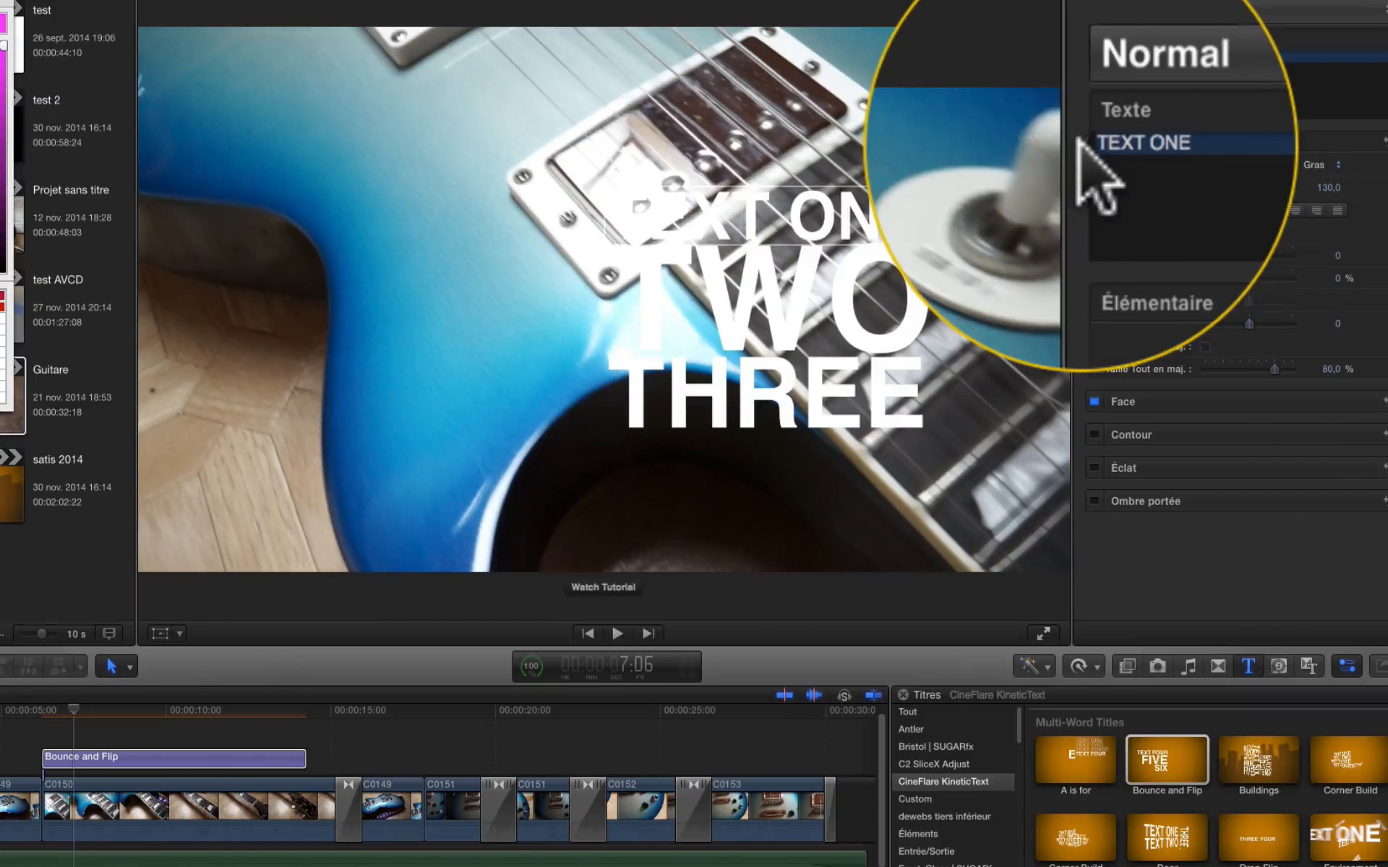
text(Robot)
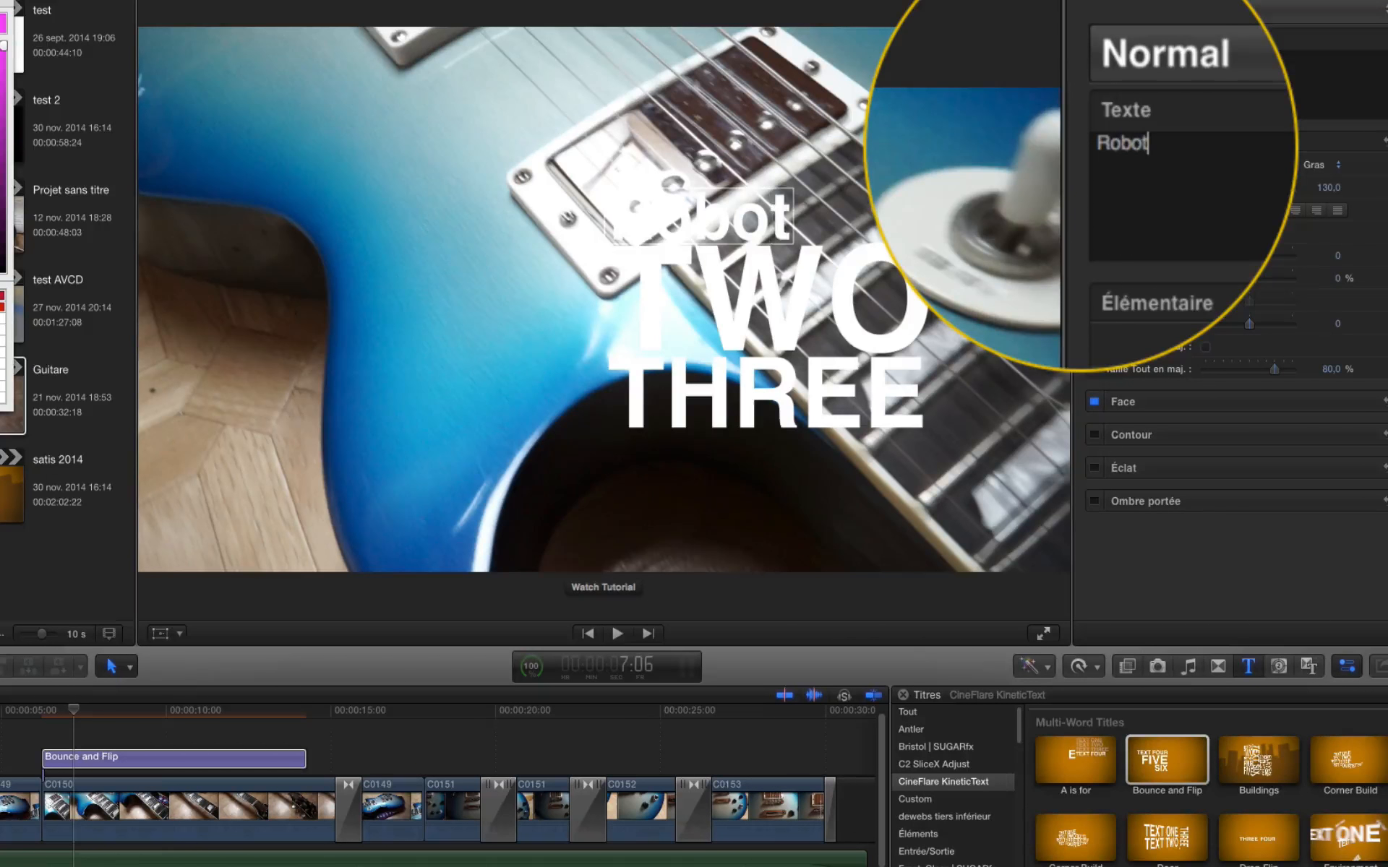
Step: Replace the title's "TWO" text with "Guitar" and its "THREE" text with "Gibson"
click(846, 325)
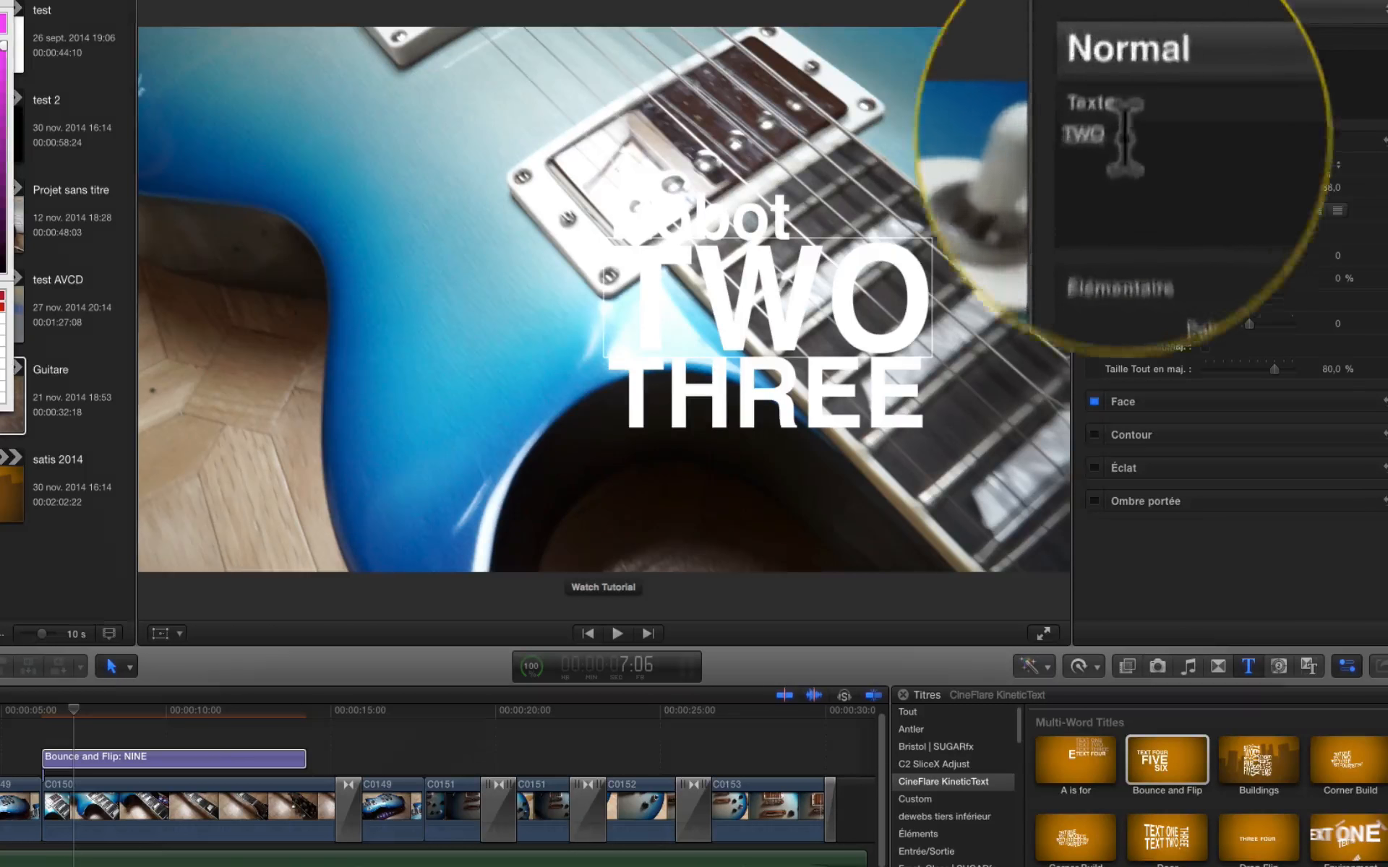
text(Guitar)
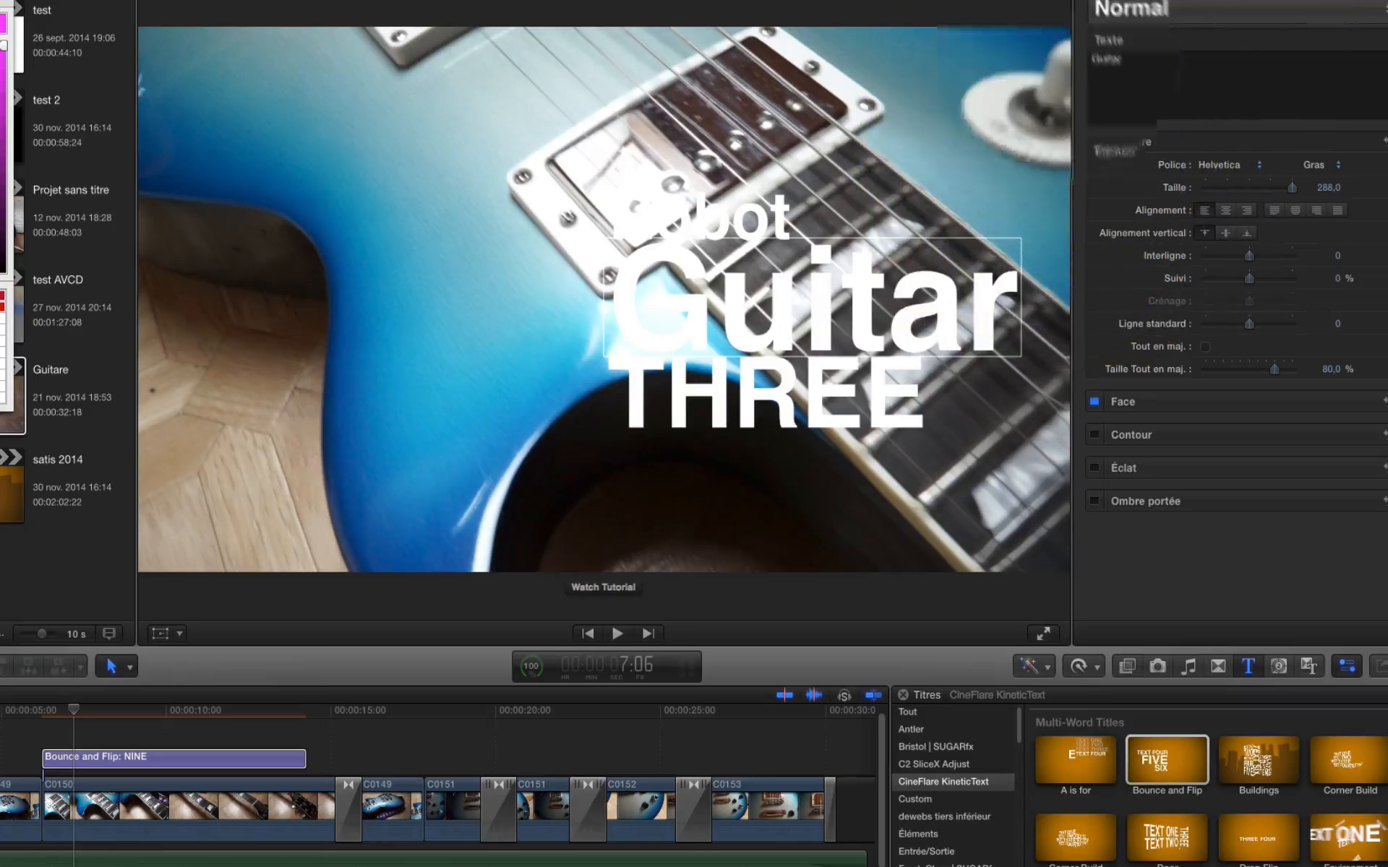
click(800, 441)
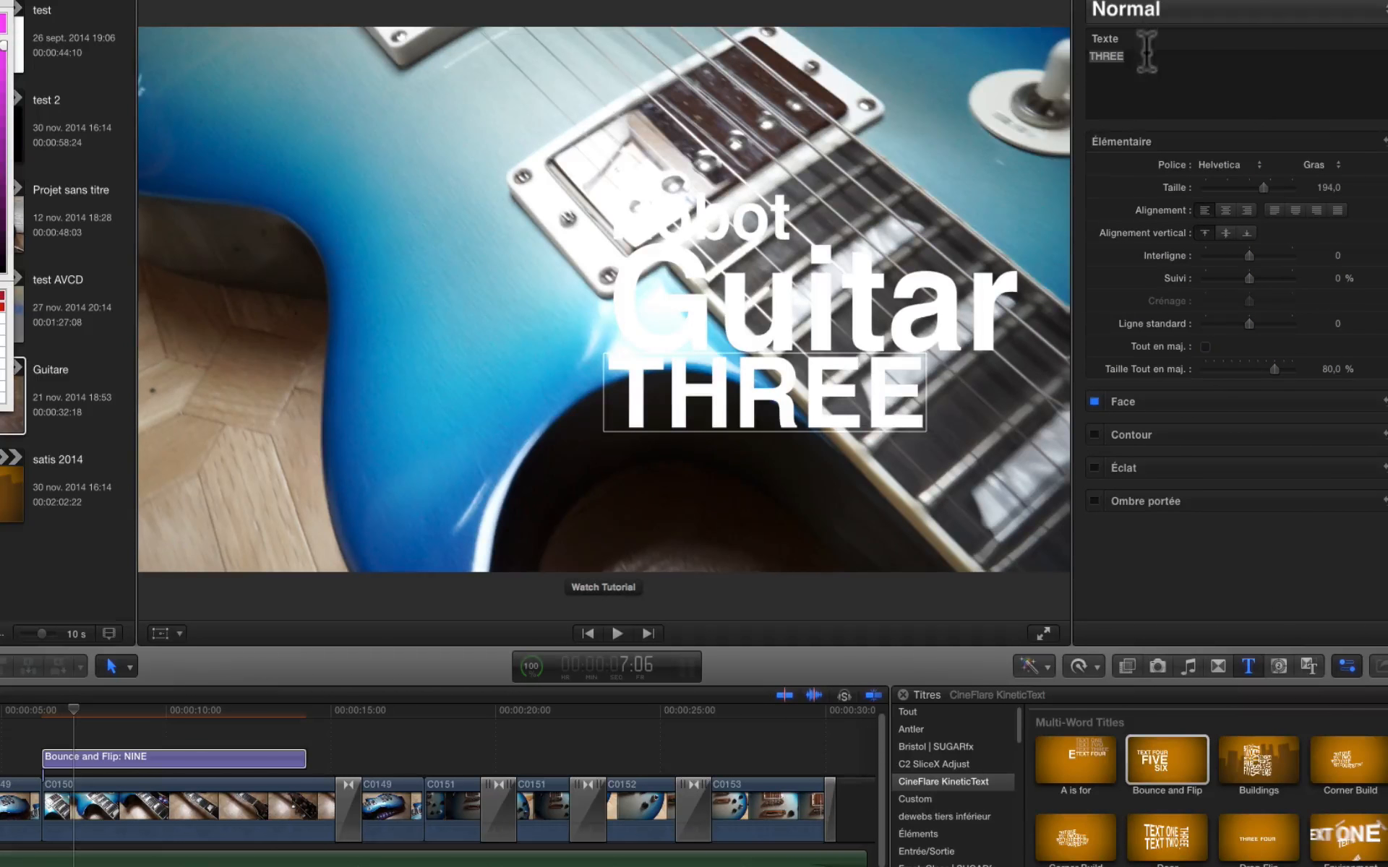
drag(1142, 56, 1039, 47)
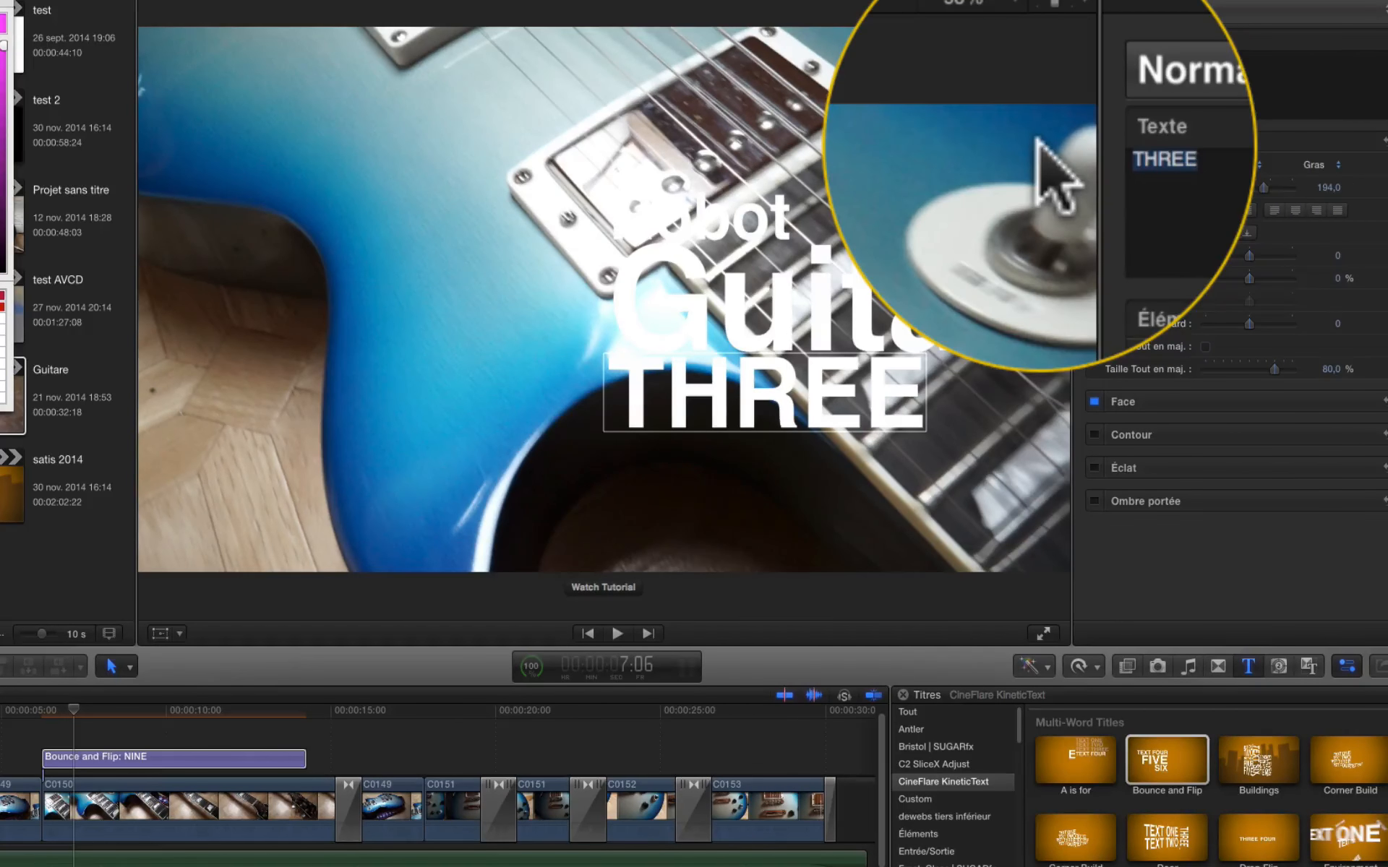
text(Gibson)
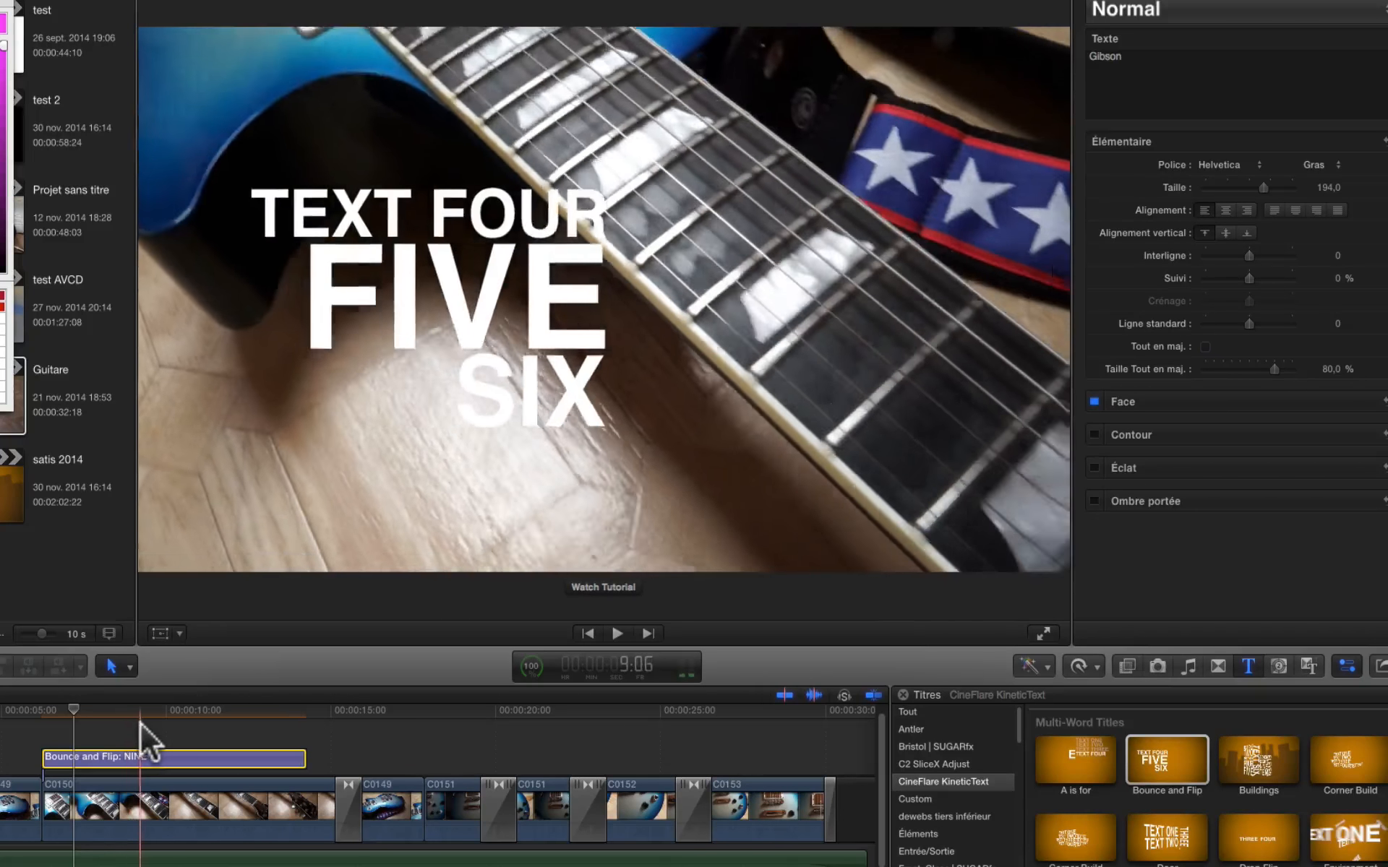
Step: Replace "TEXT FOUR" in the title's second word group, around 9 seconds, with "Les Paul"
click(150, 730)
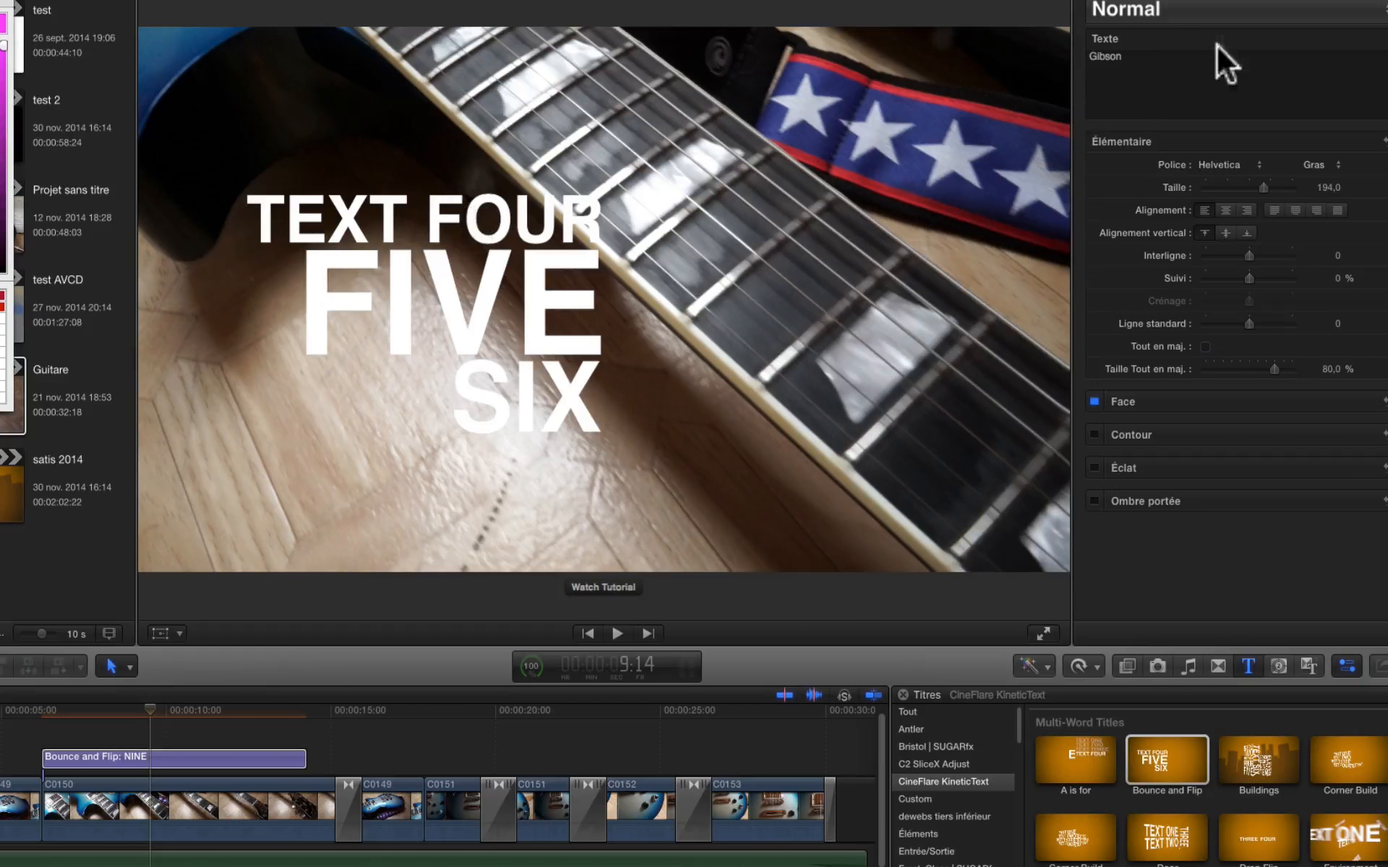
double_click(415, 221)
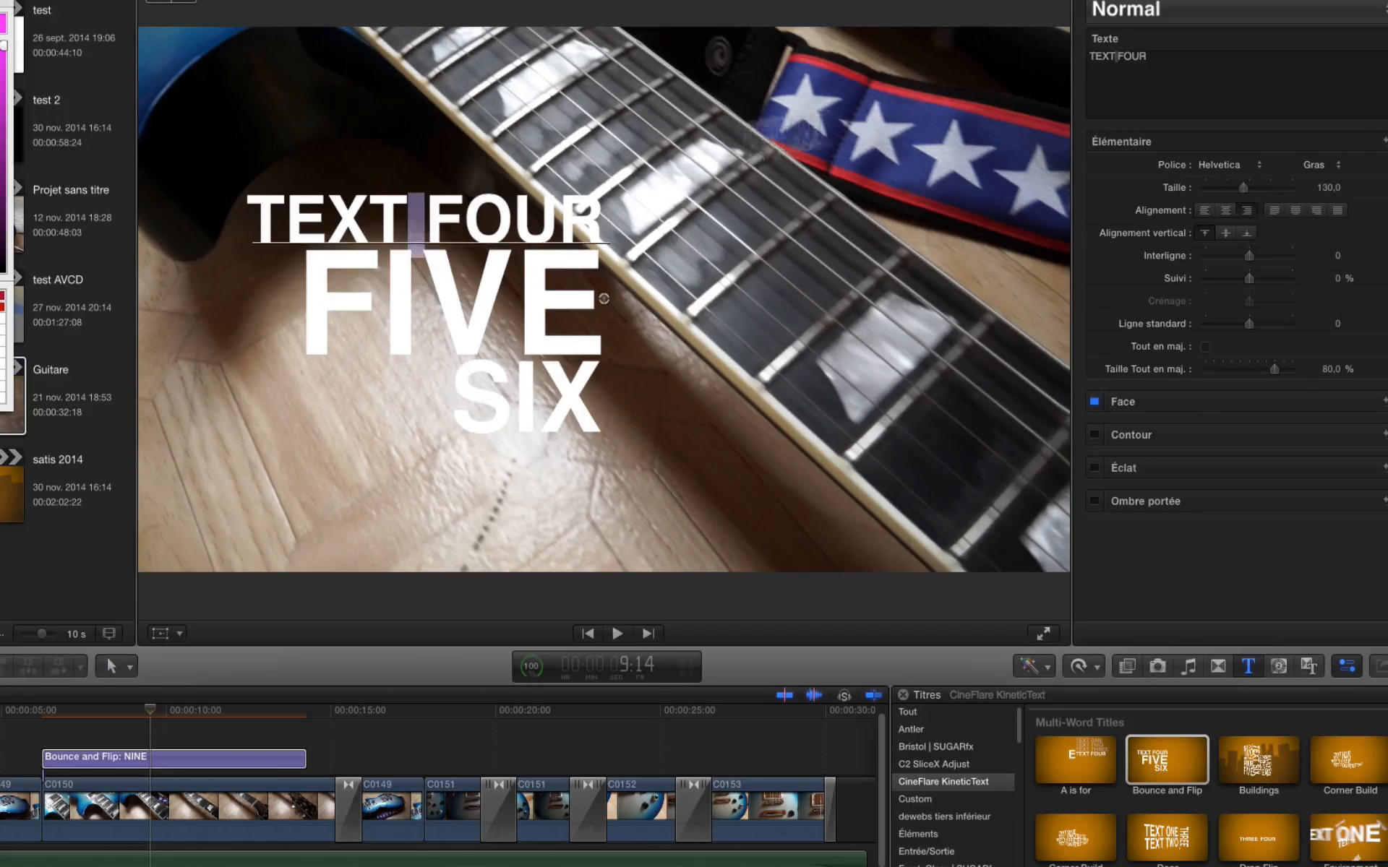
triple_click(1229, 57)
key(super+a)
text(L)
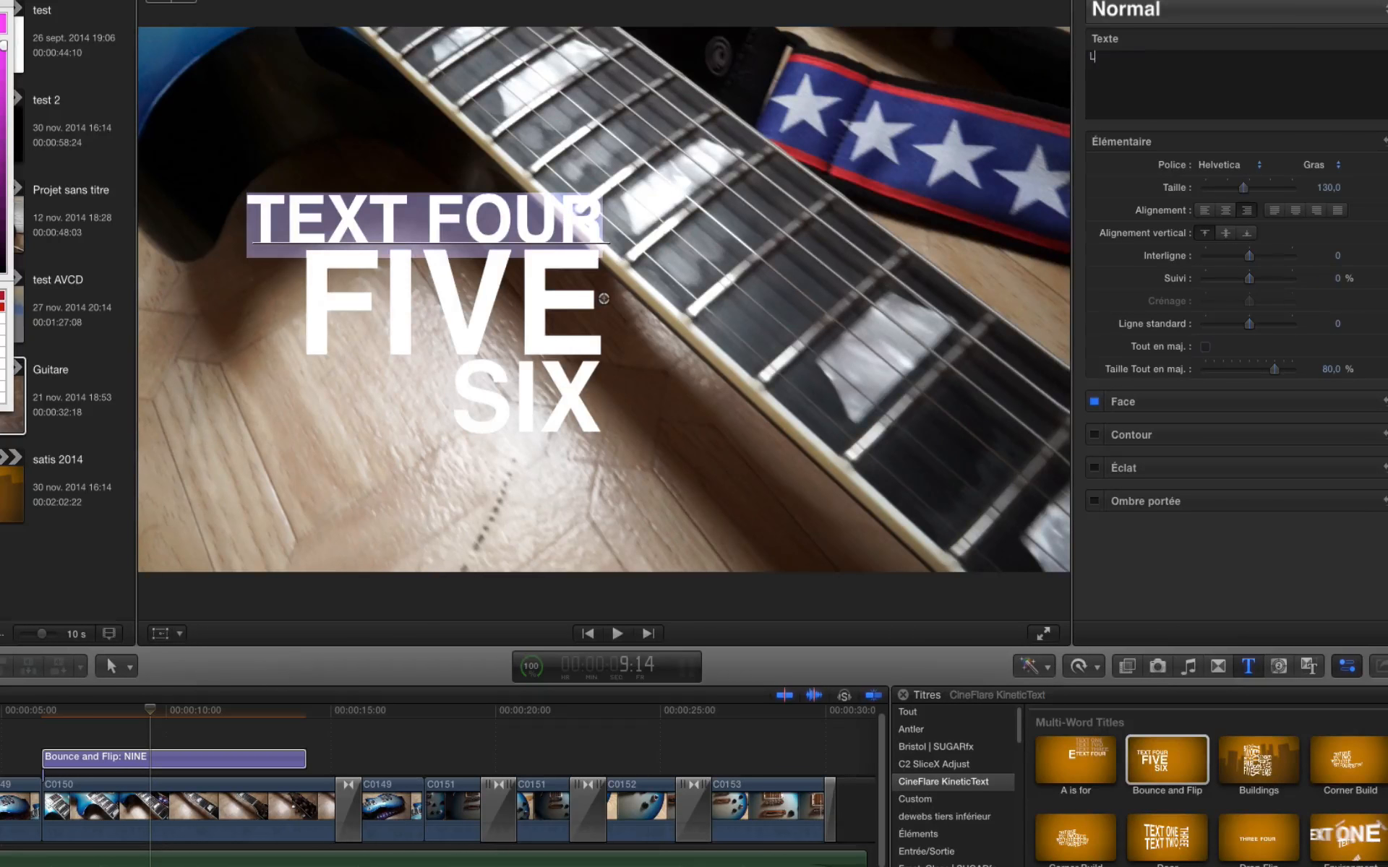
text(es Paul)
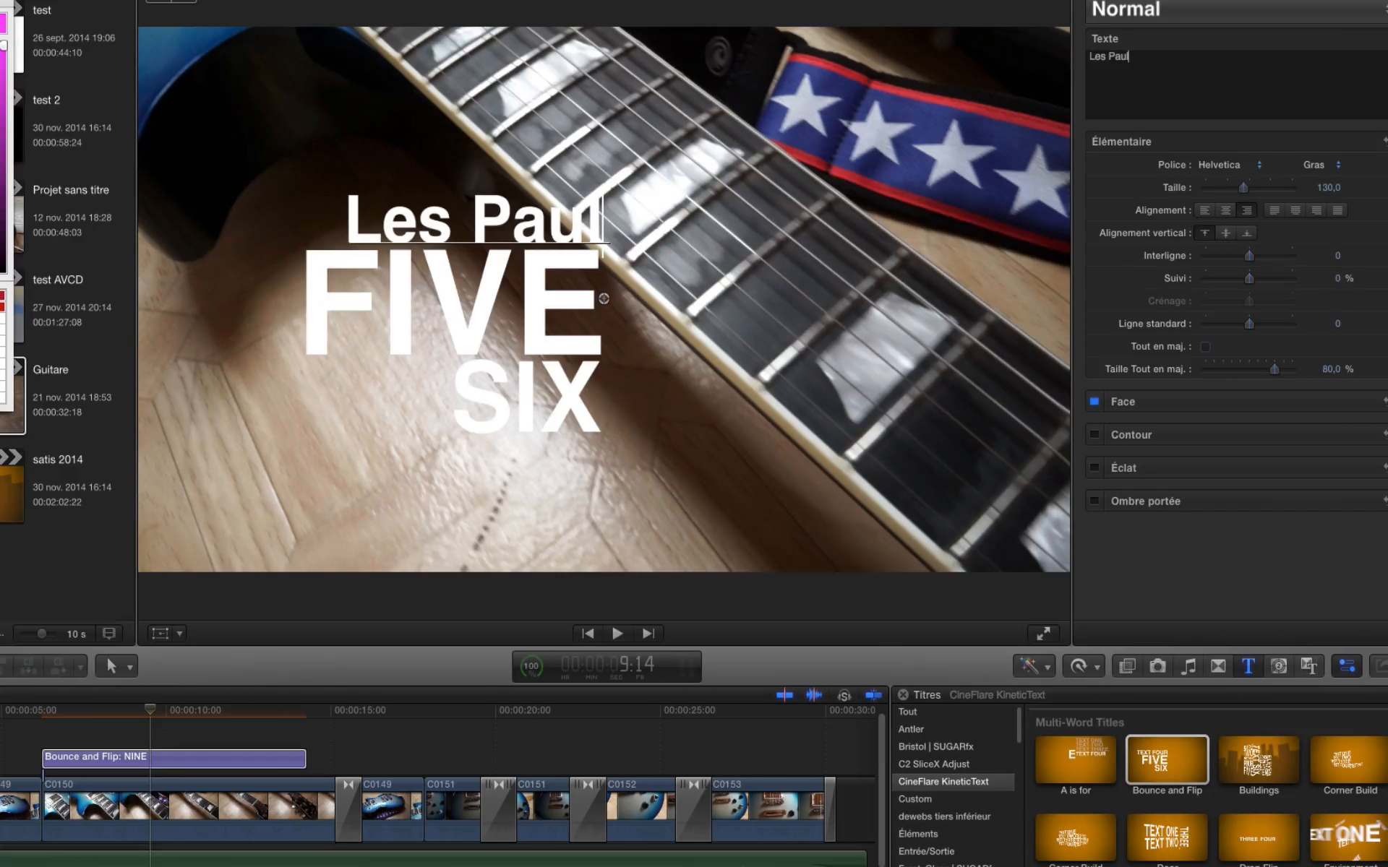
Step: Replace the title's "FIVE" text with "Blue"
click(512, 300)
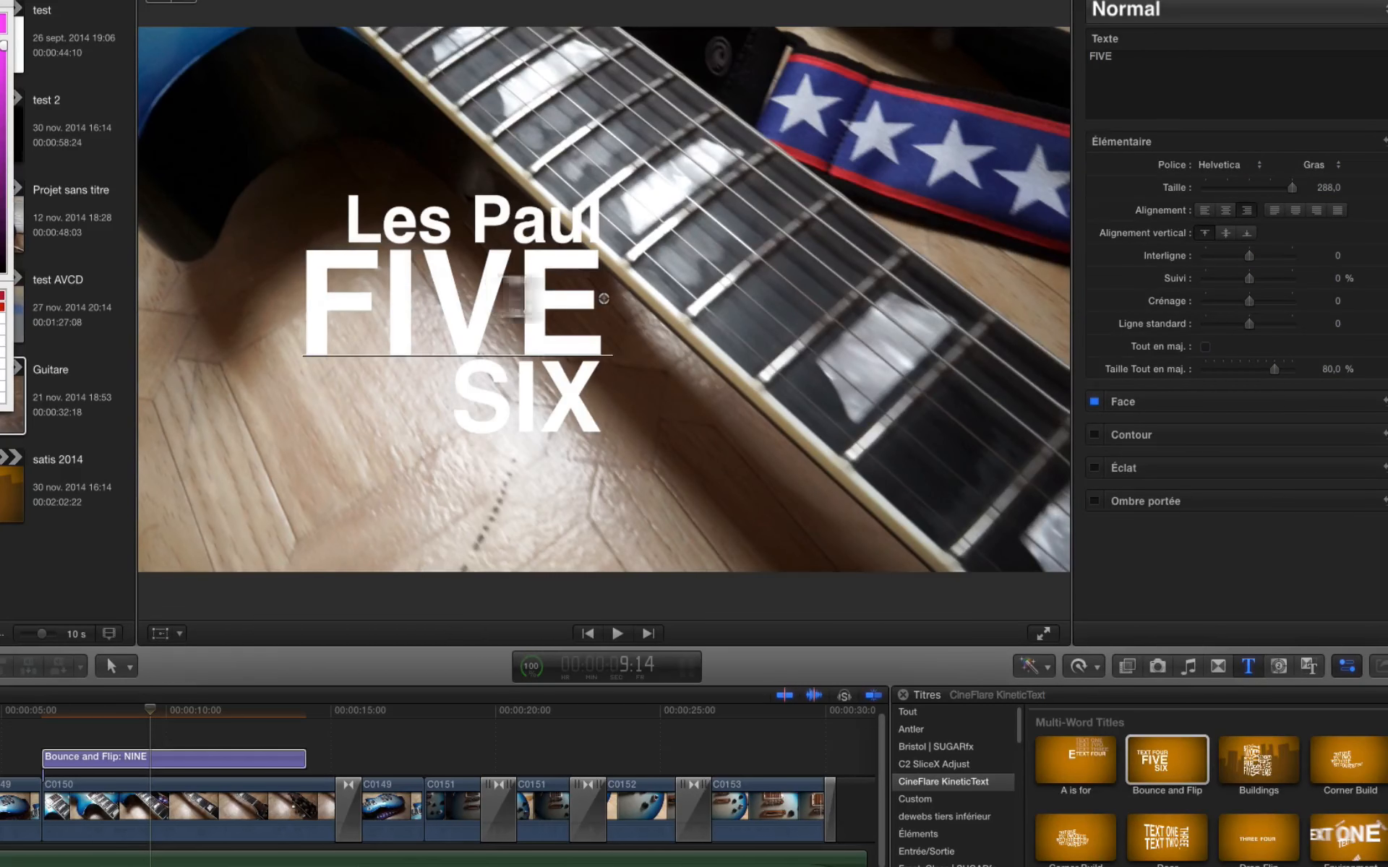
click(1140, 70)
drag(1122, 54, 1037, 55)
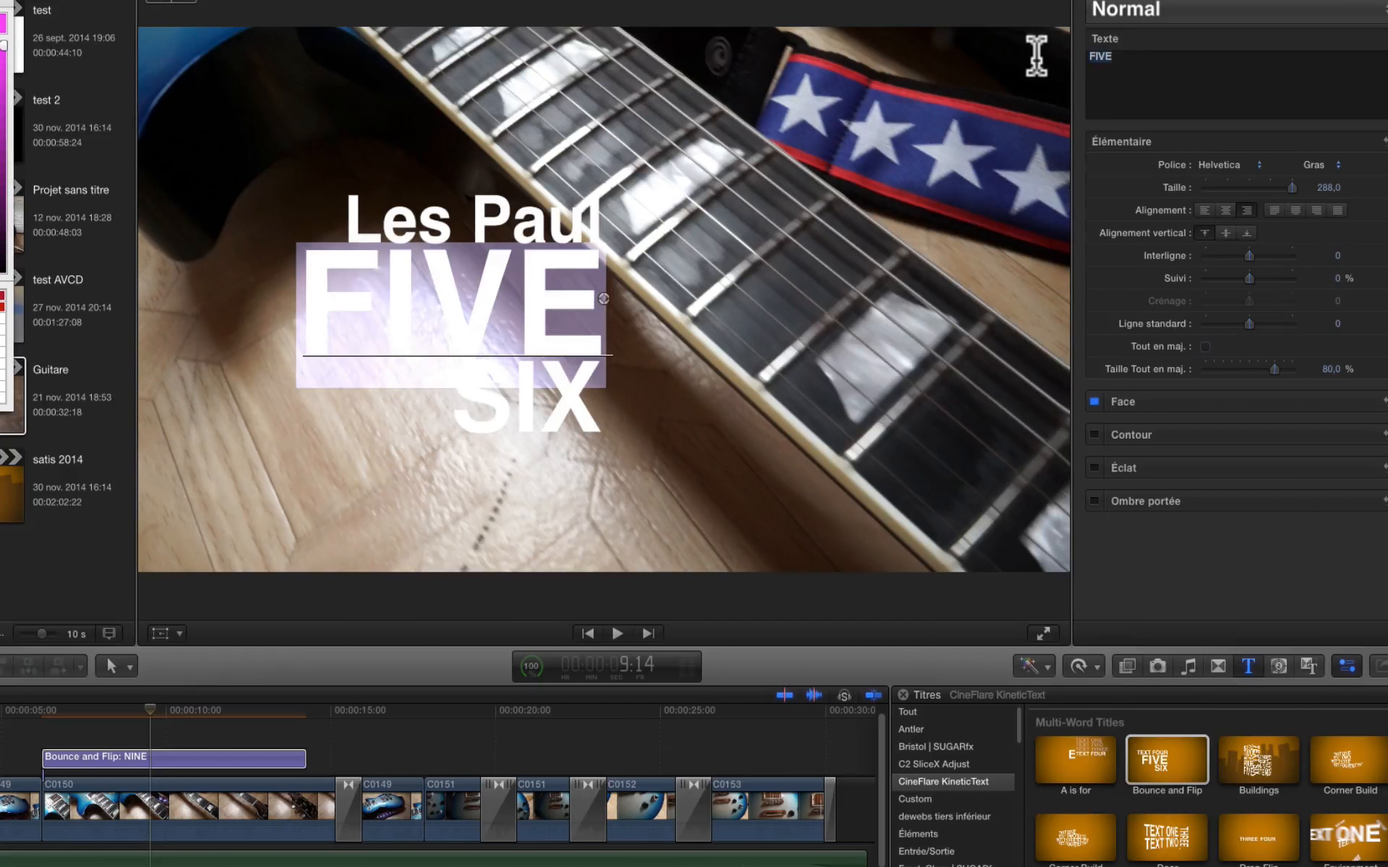
text(Blu)
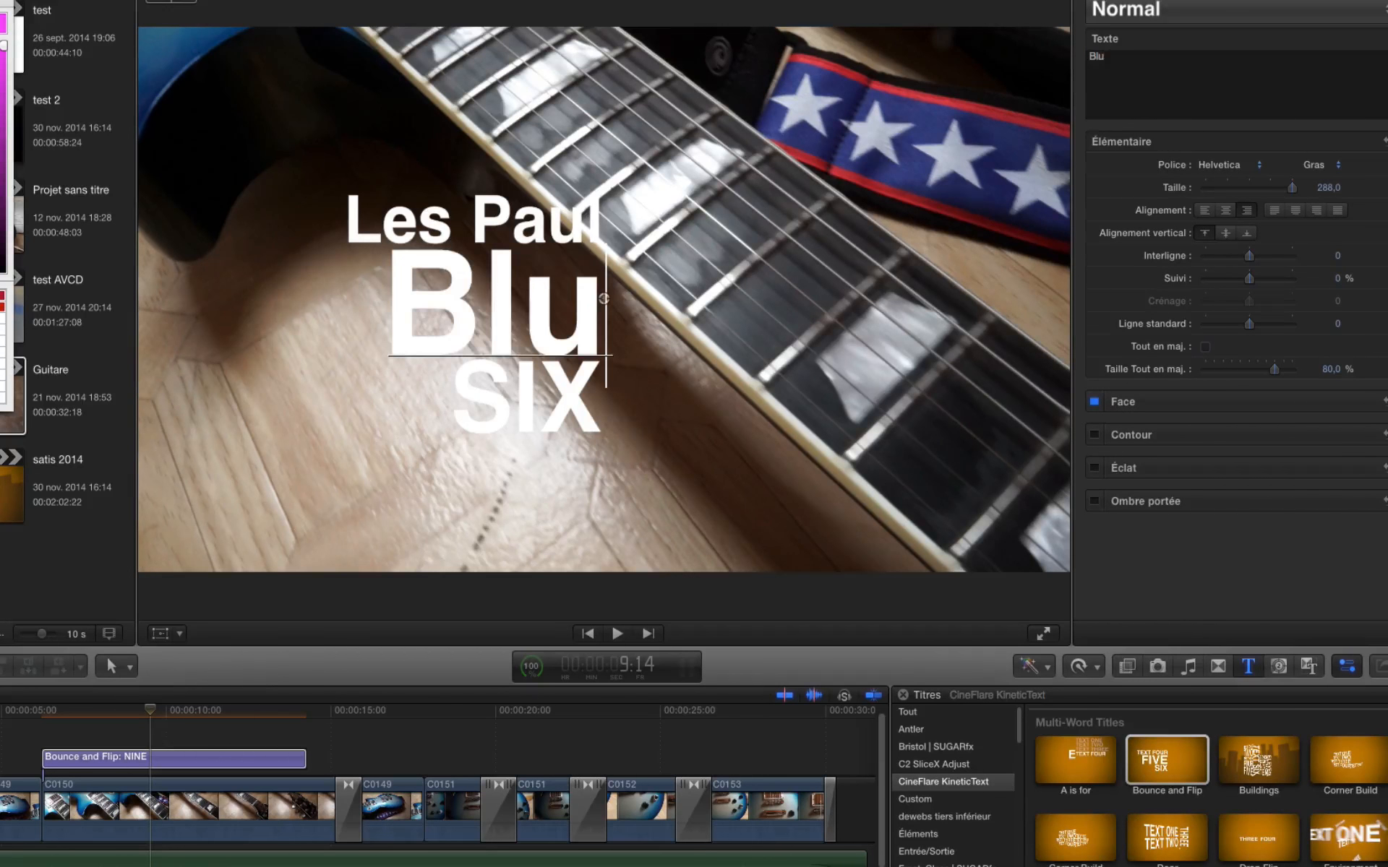
key(BackSpace)
text(ue)
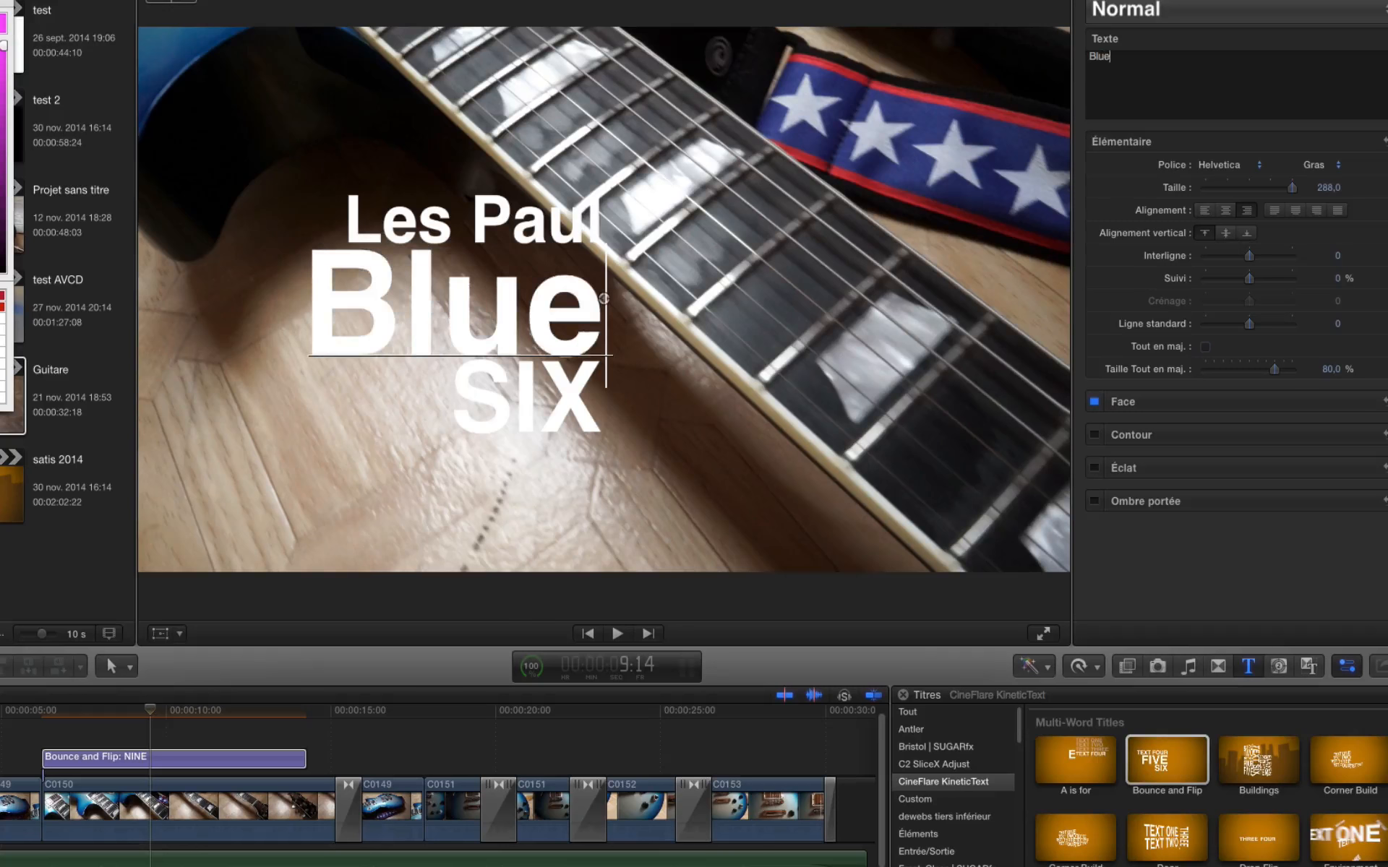
Step: Replace the title's "SIX" text with "Model"
click(565, 393)
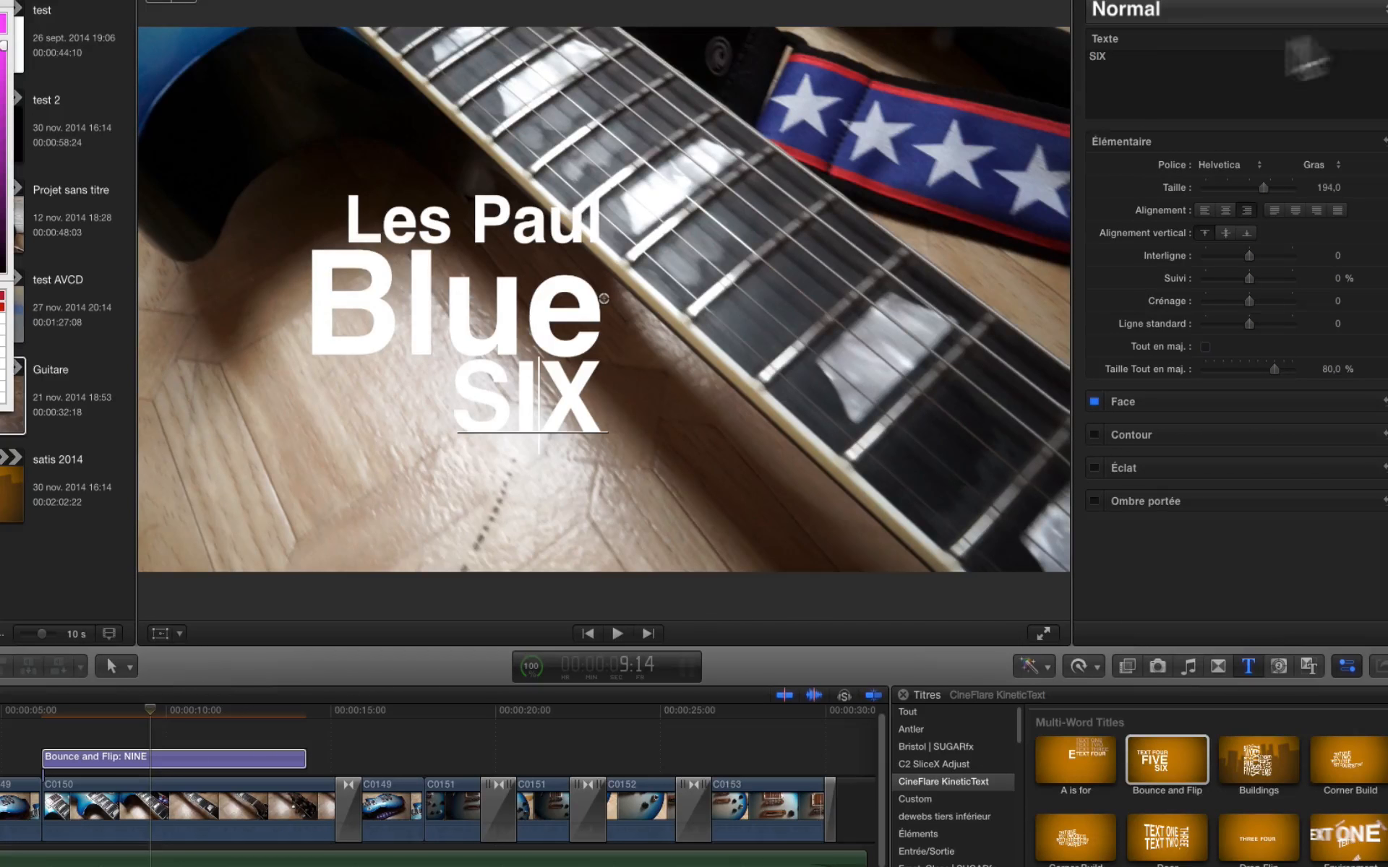
click(1139, 62)
key(super+a)
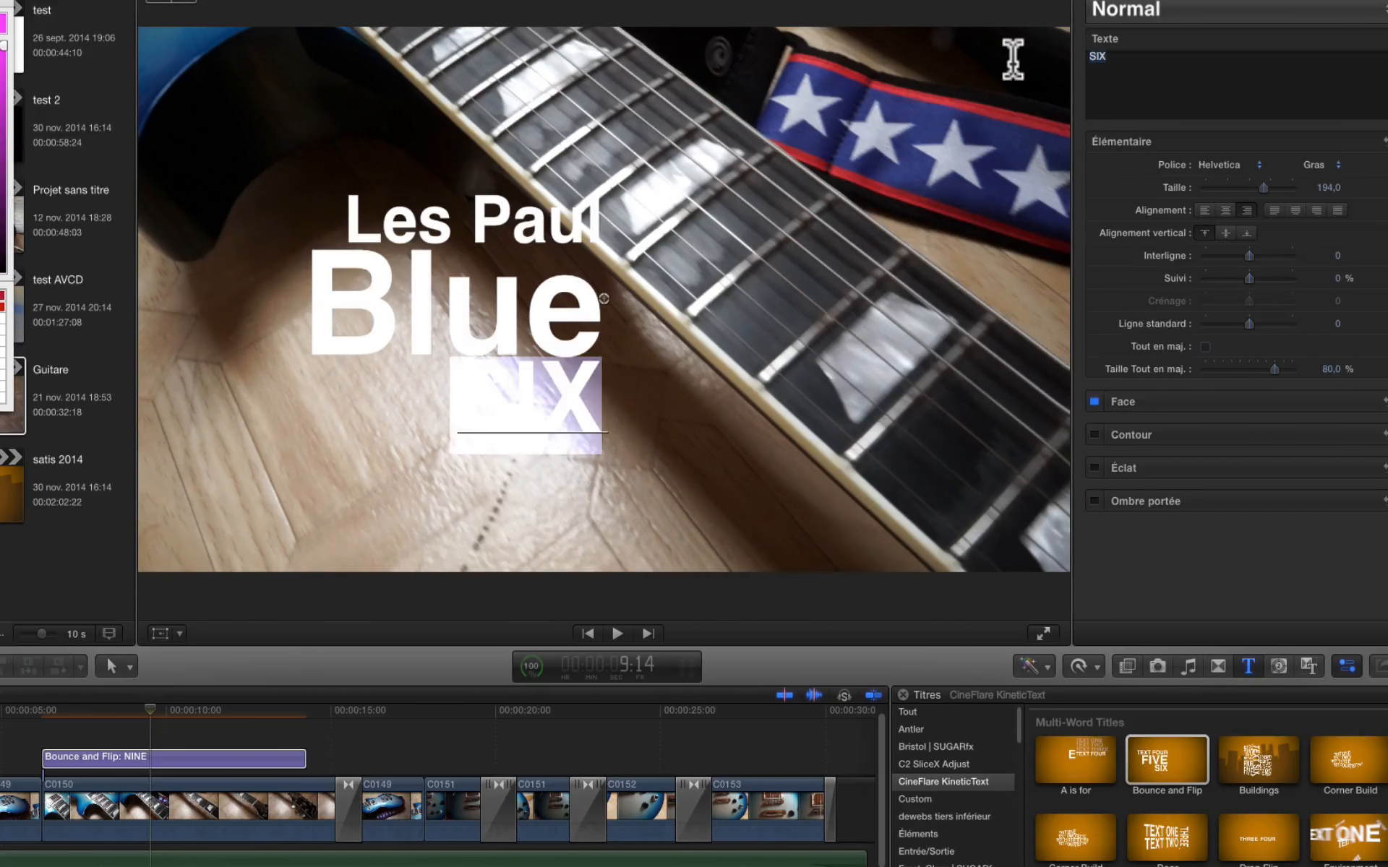
text(Model)
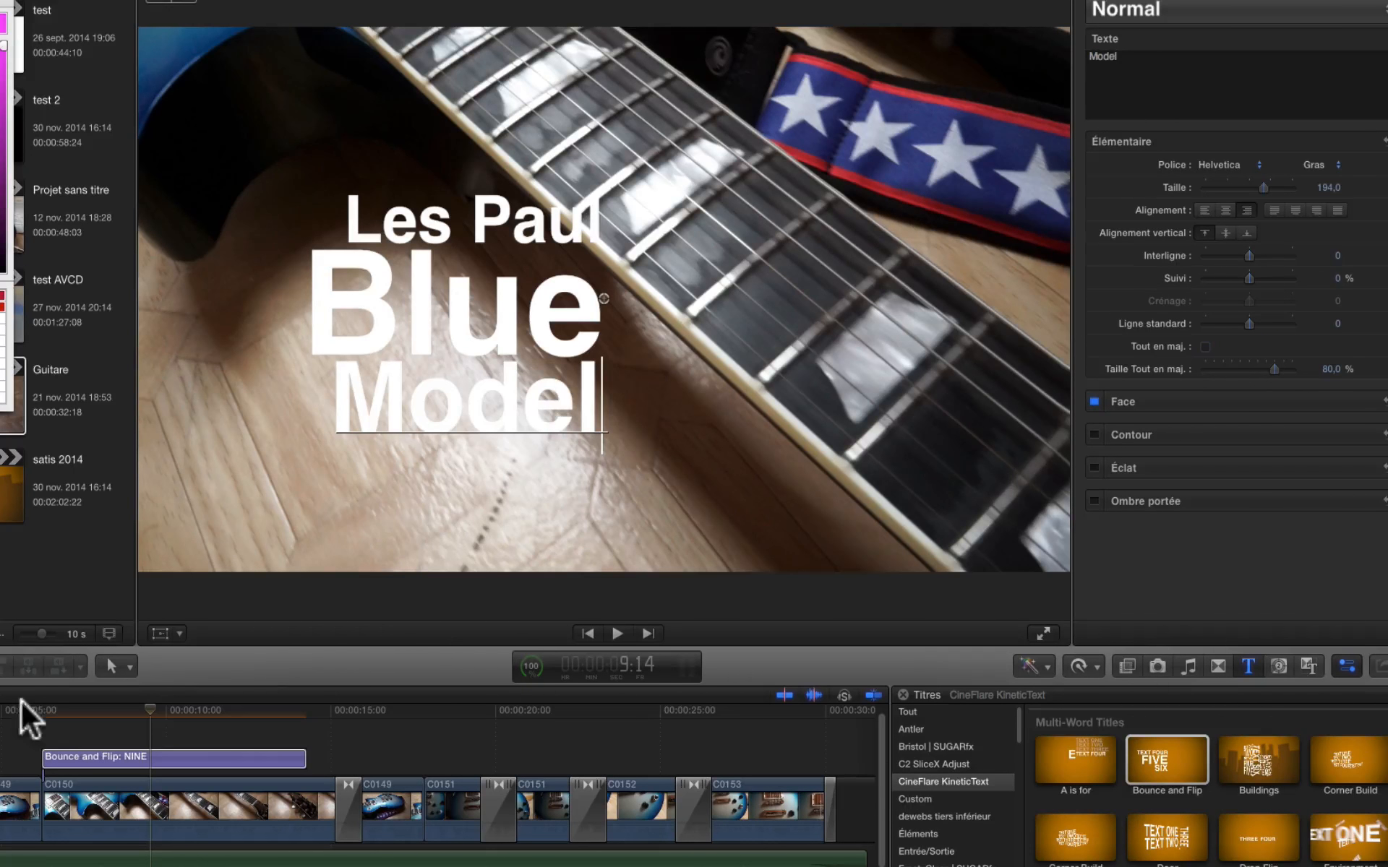
Step: Play back the title animation from about 7 seconds through the second word group to check the new words
click(45, 709)
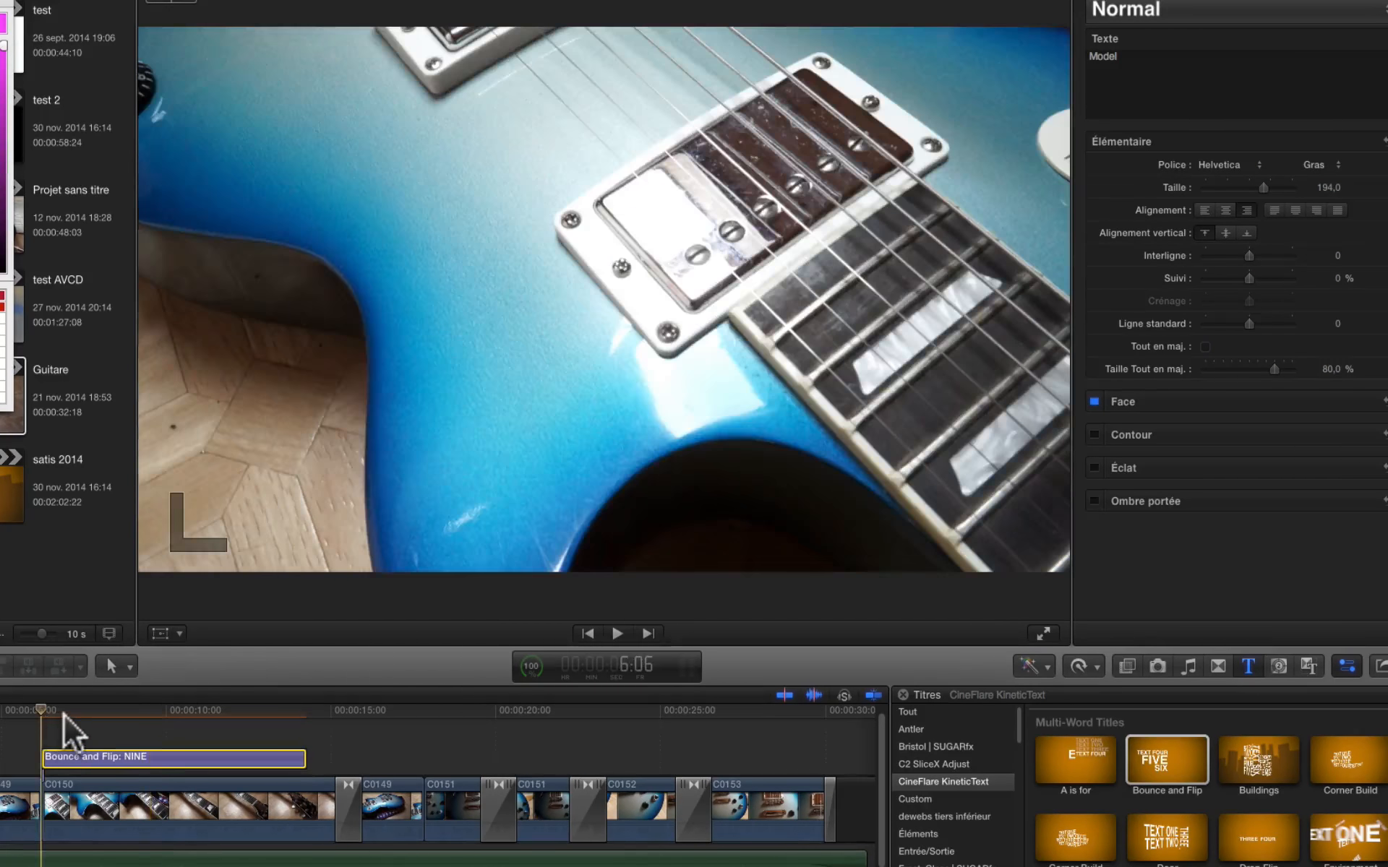
click(73, 710)
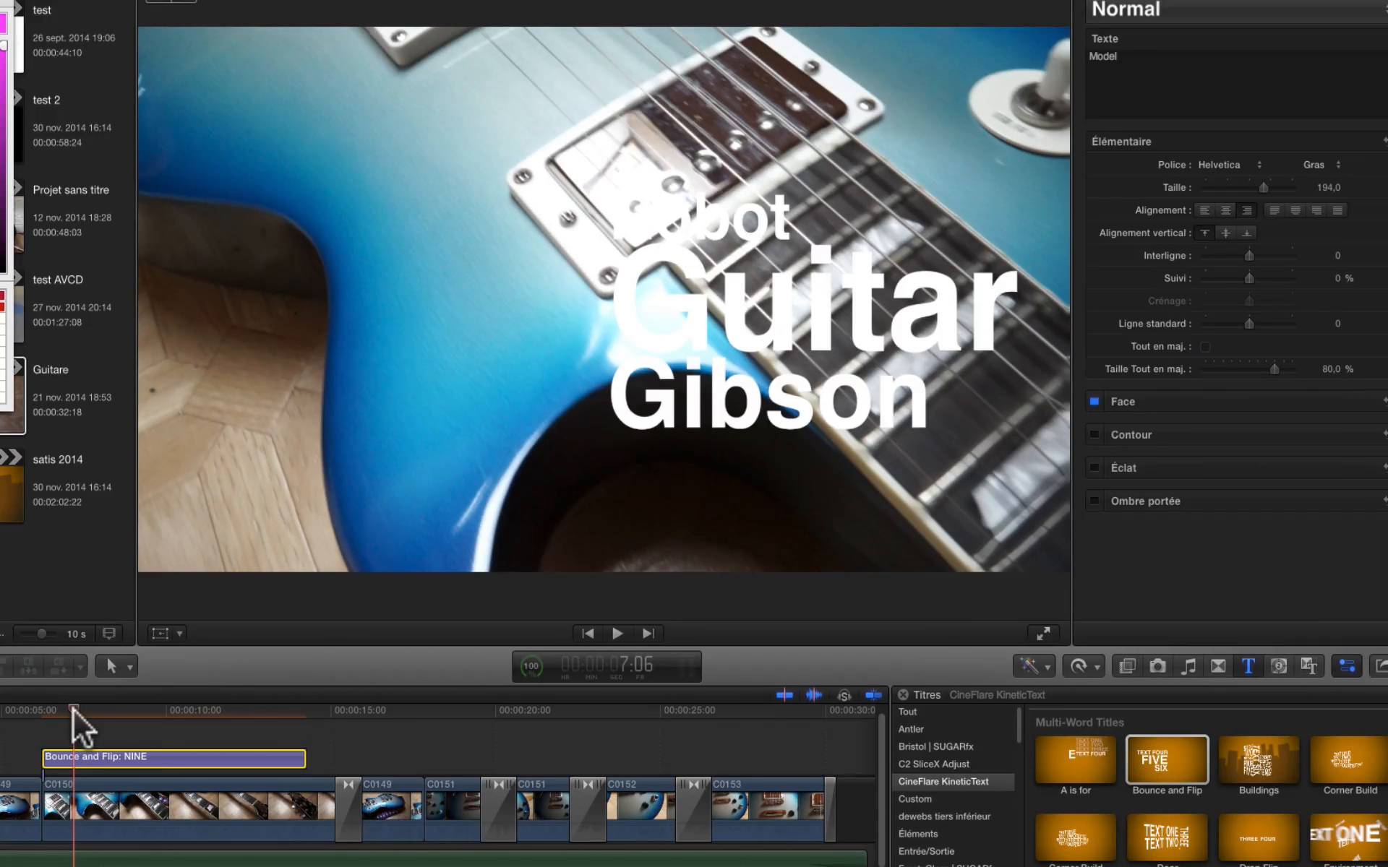
key(space)
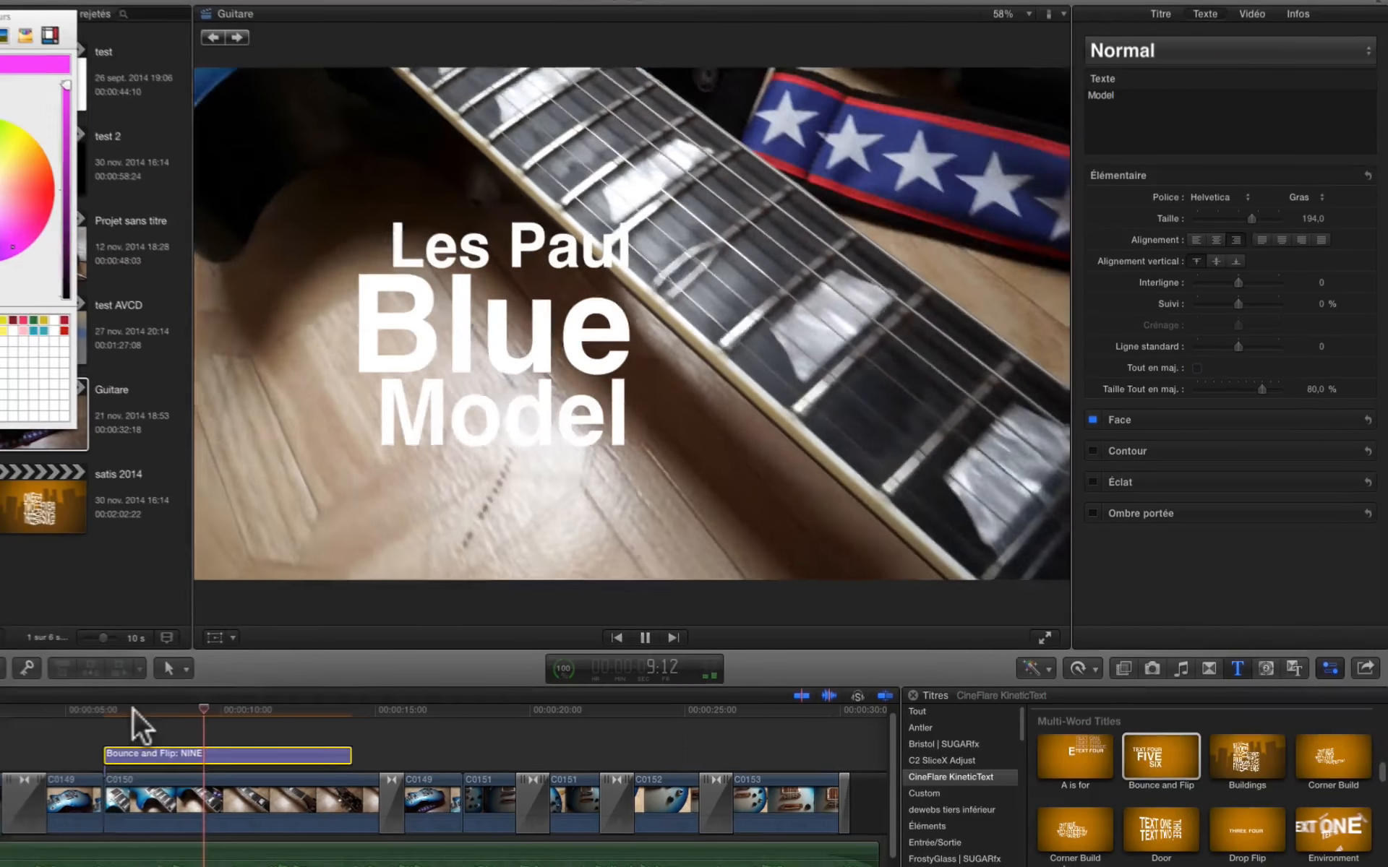
key(space)
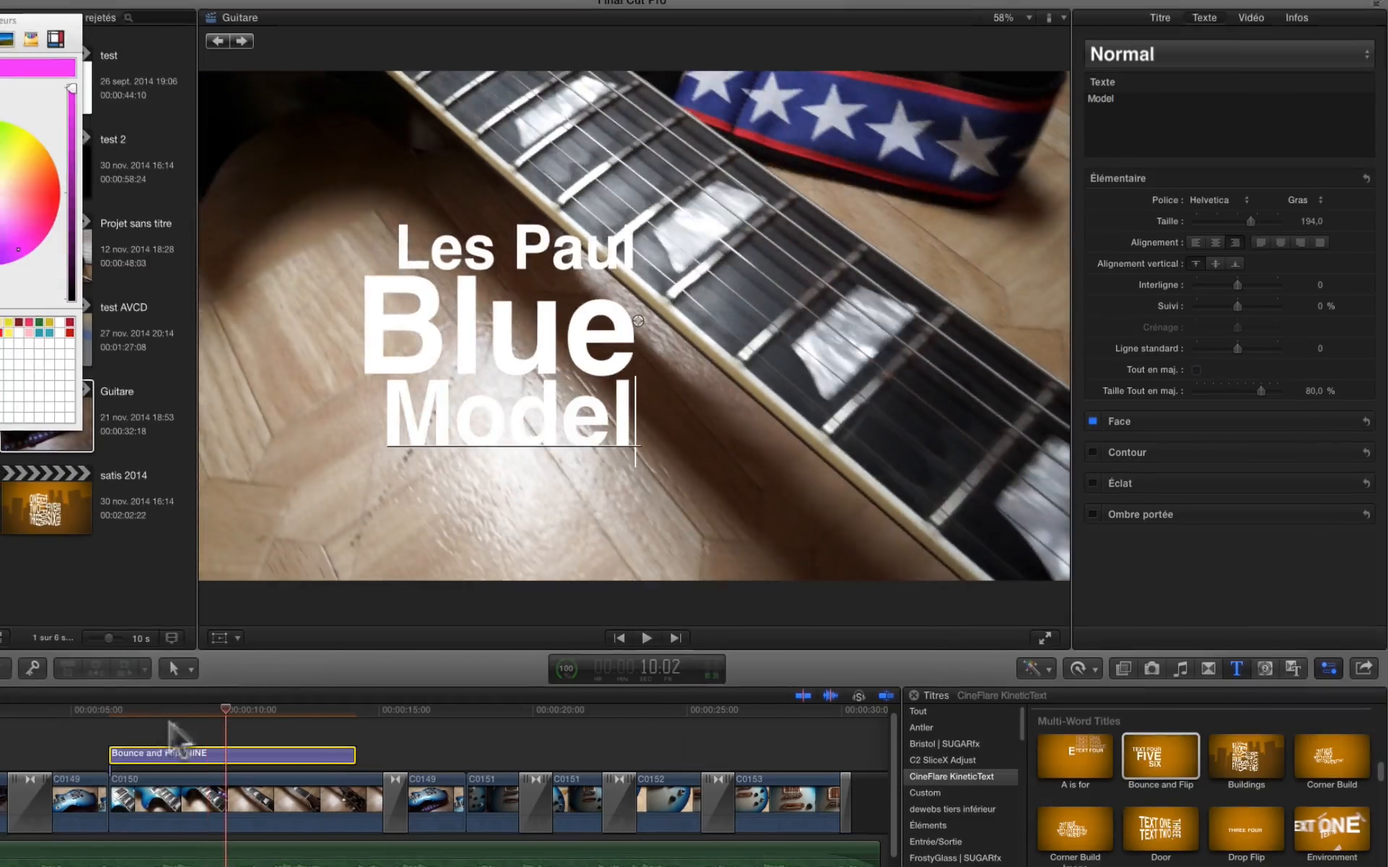
Step: Fill the word "Robot" in the title's first word group with yellow, working at about 6:21 in the timeline
click(126, 713)
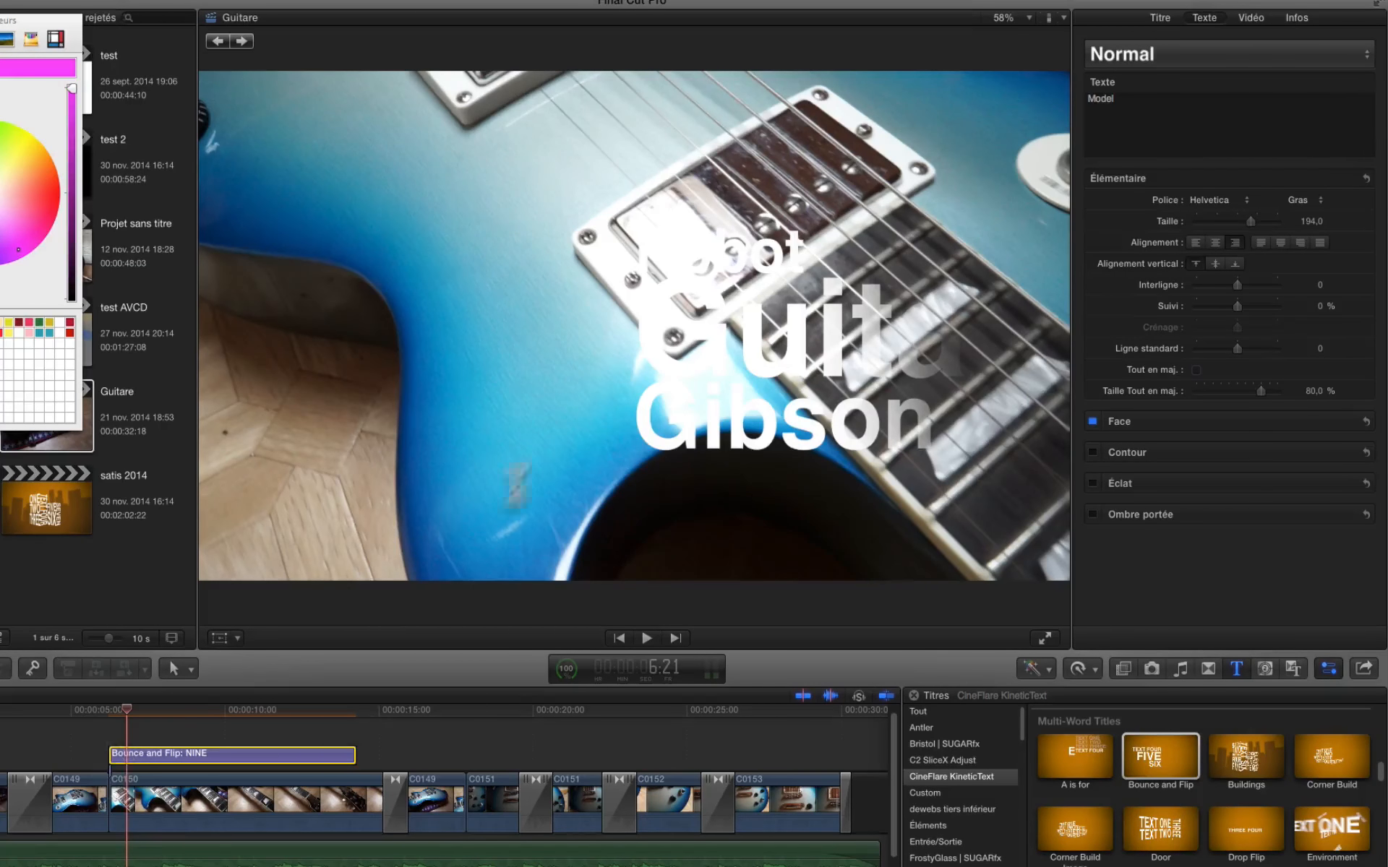
click(1246, 127)
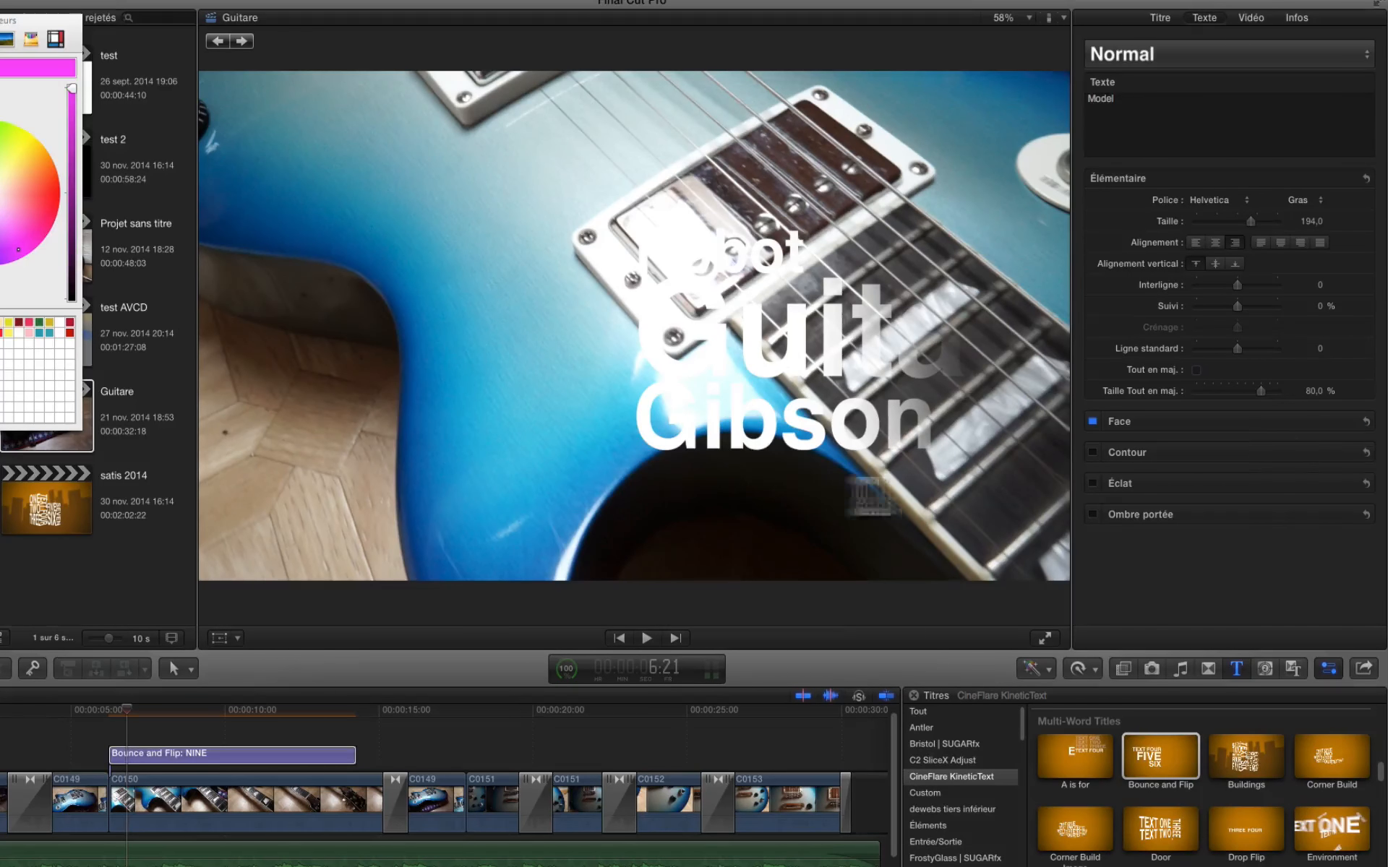
click(712, 253)
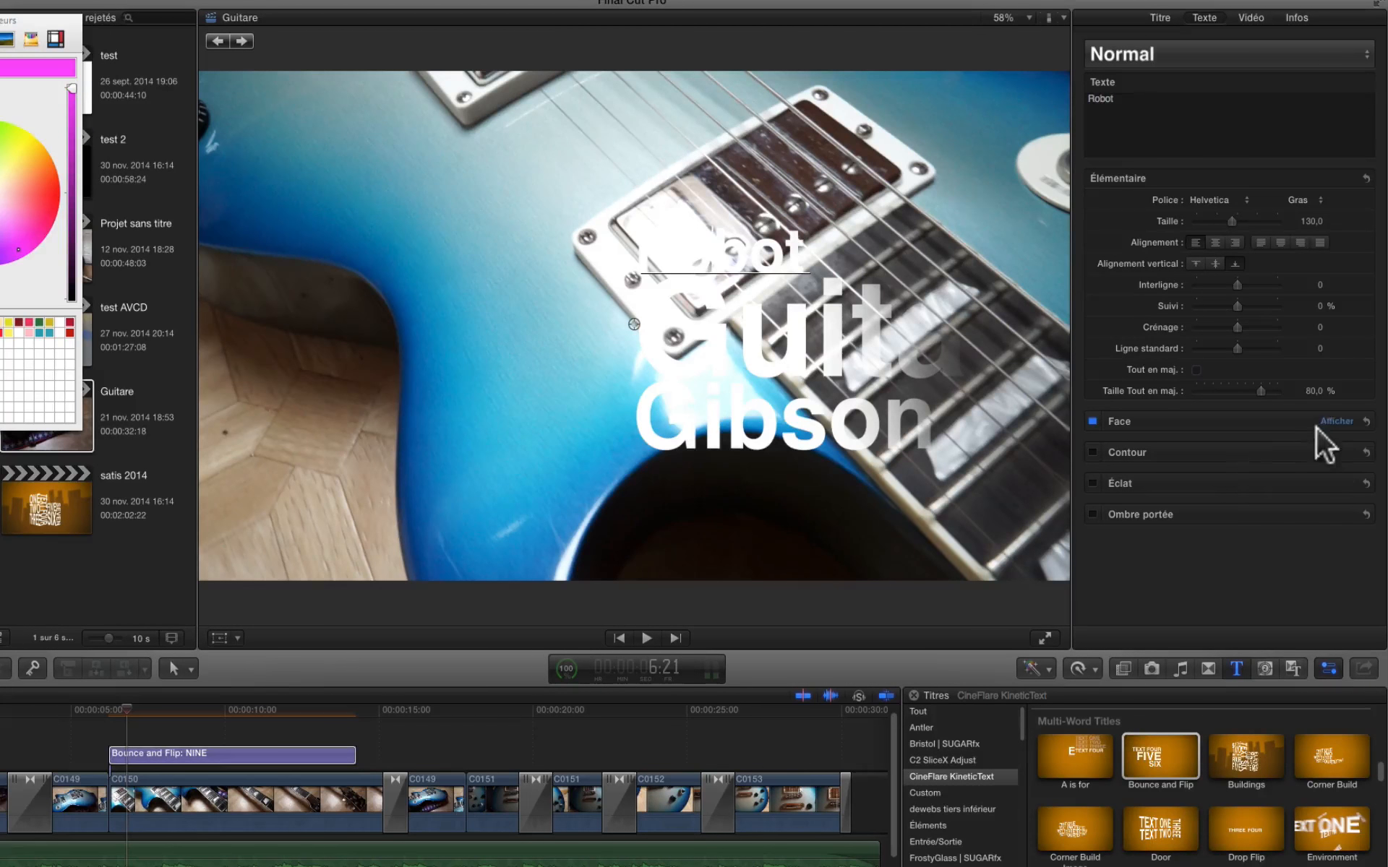
click(1334, 423)
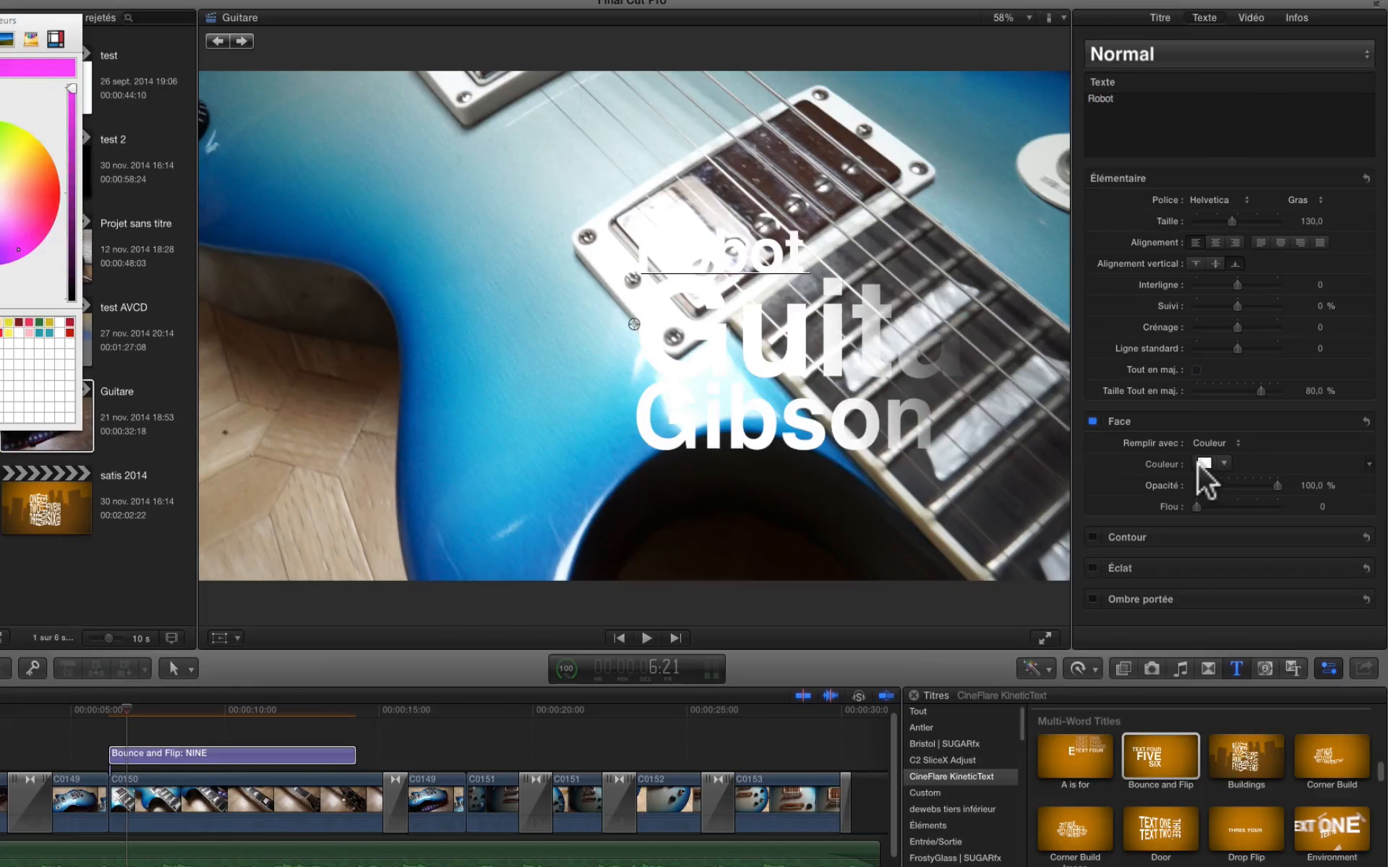
click(1197, 463)
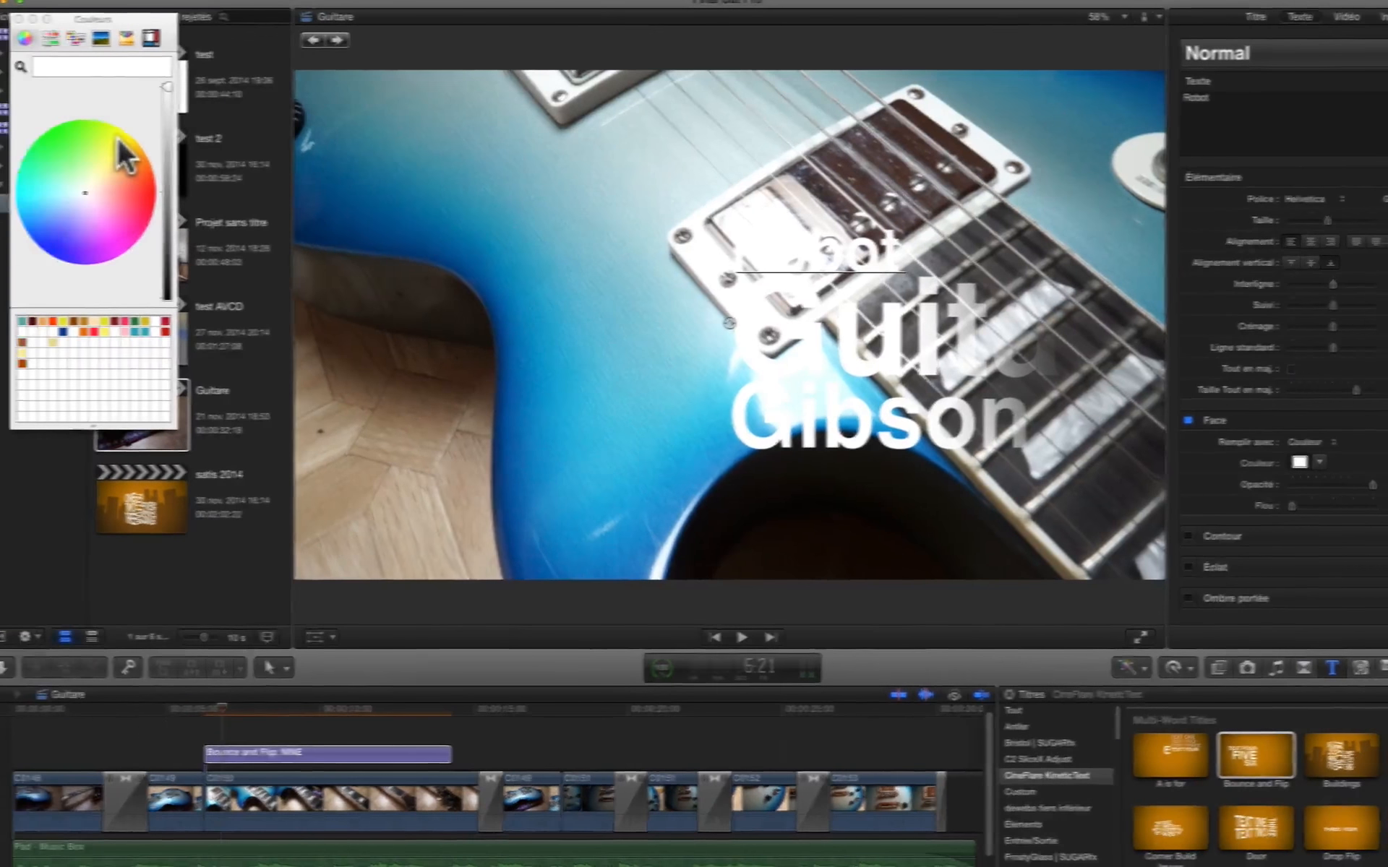
click(19, 136)
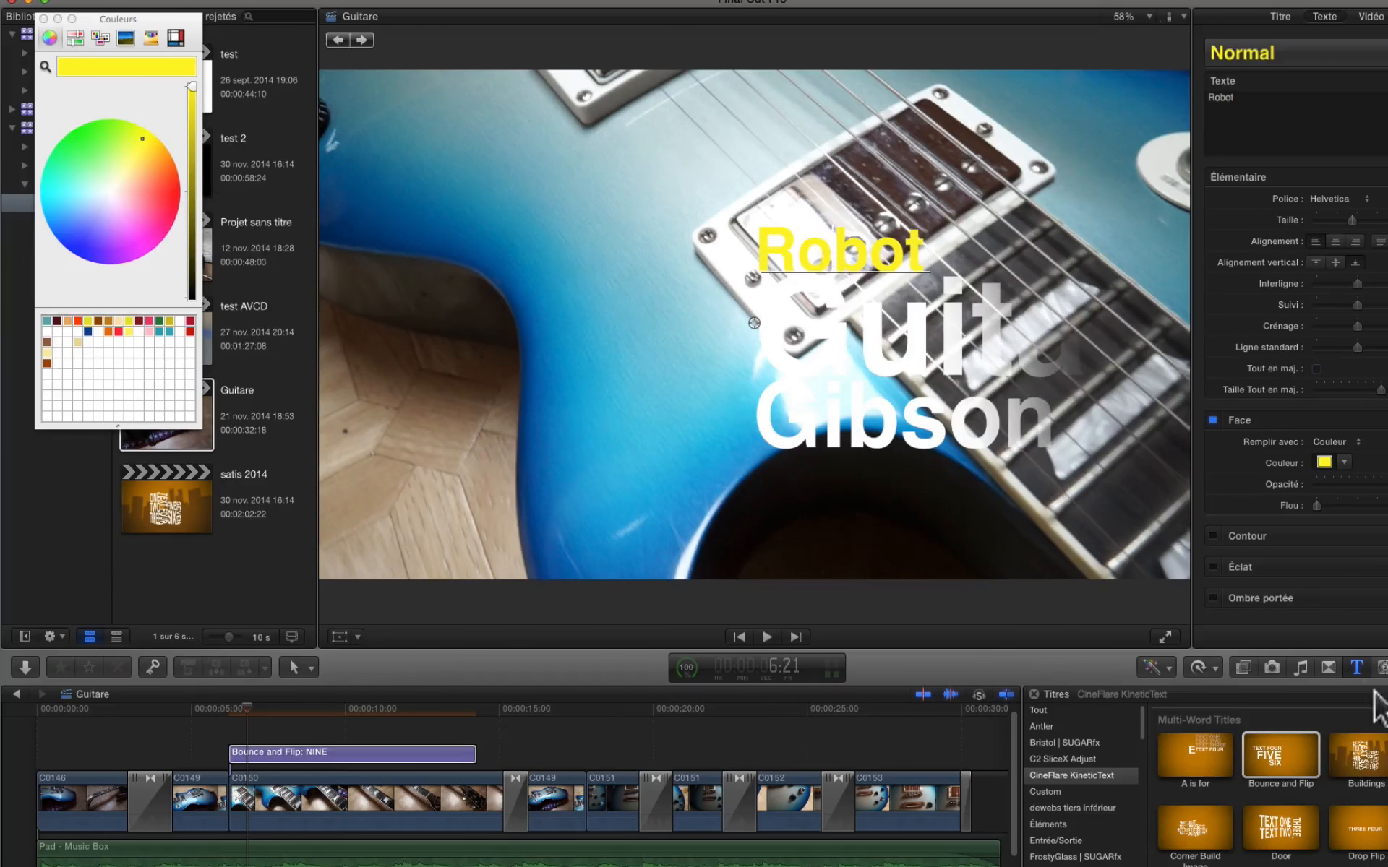
Step: Add a light red outline with a width of 7 to the word "Robot"
click(1217, 536)
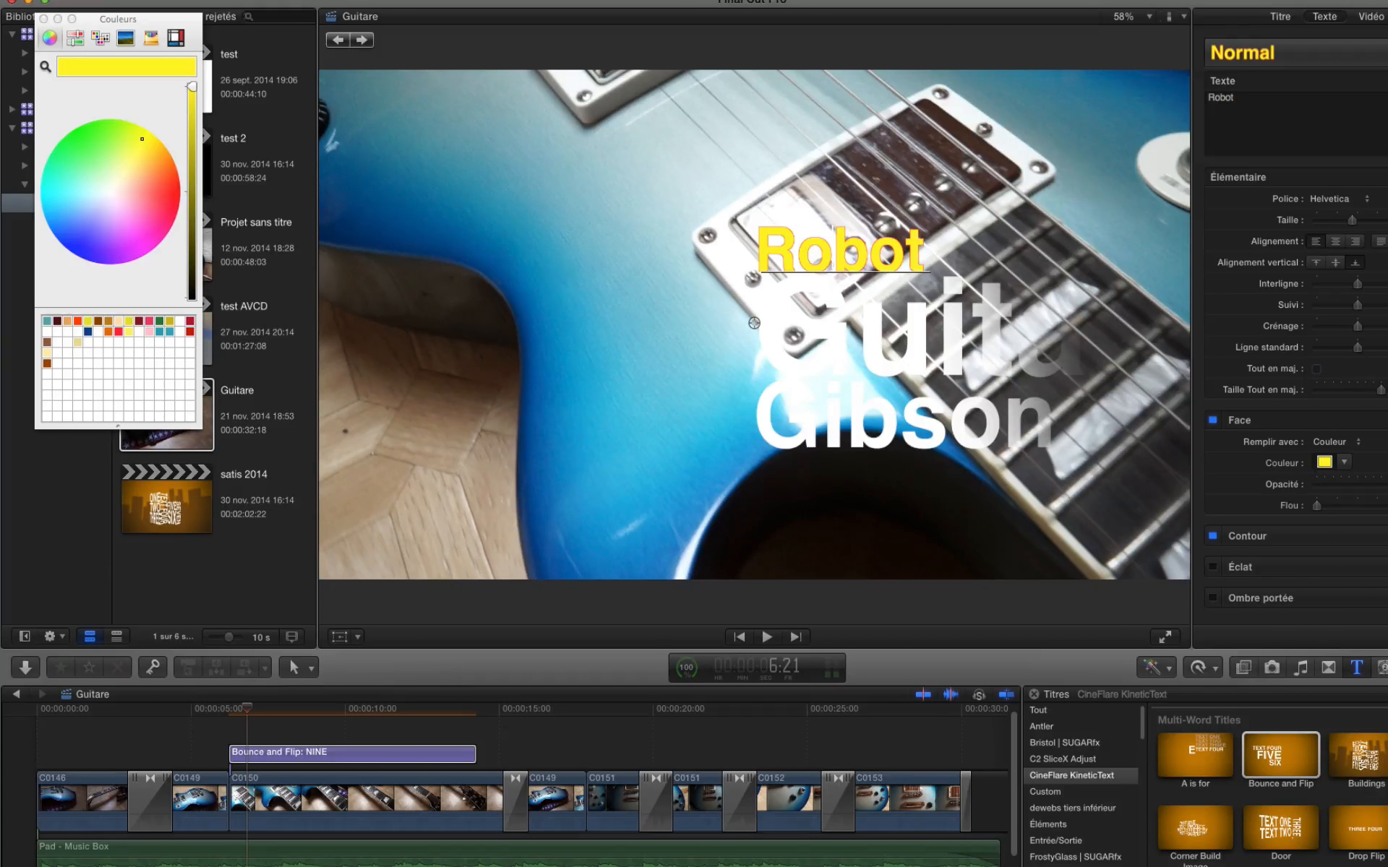
click(1386, 536)
click(1325, 578)
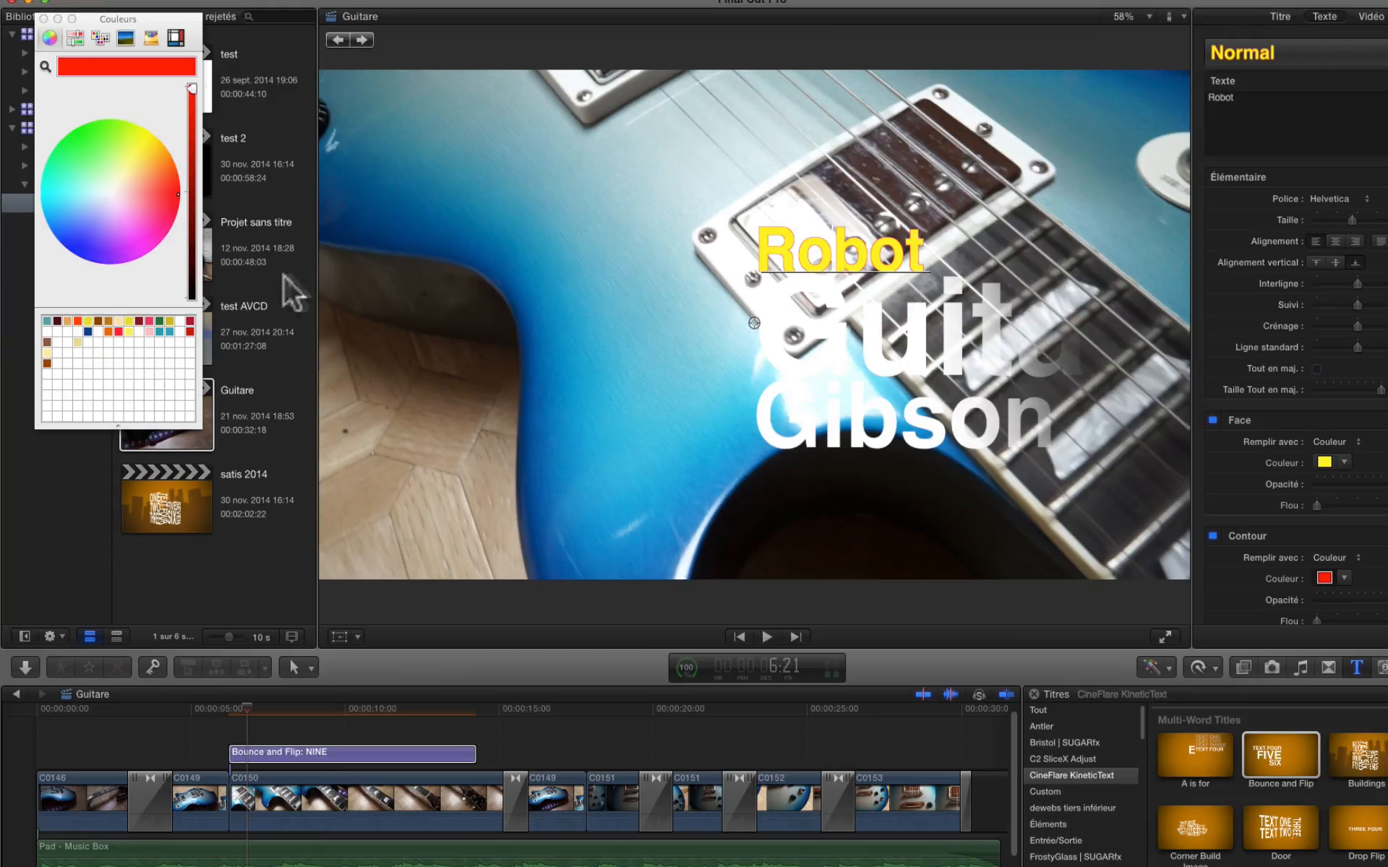
click(142, 191)
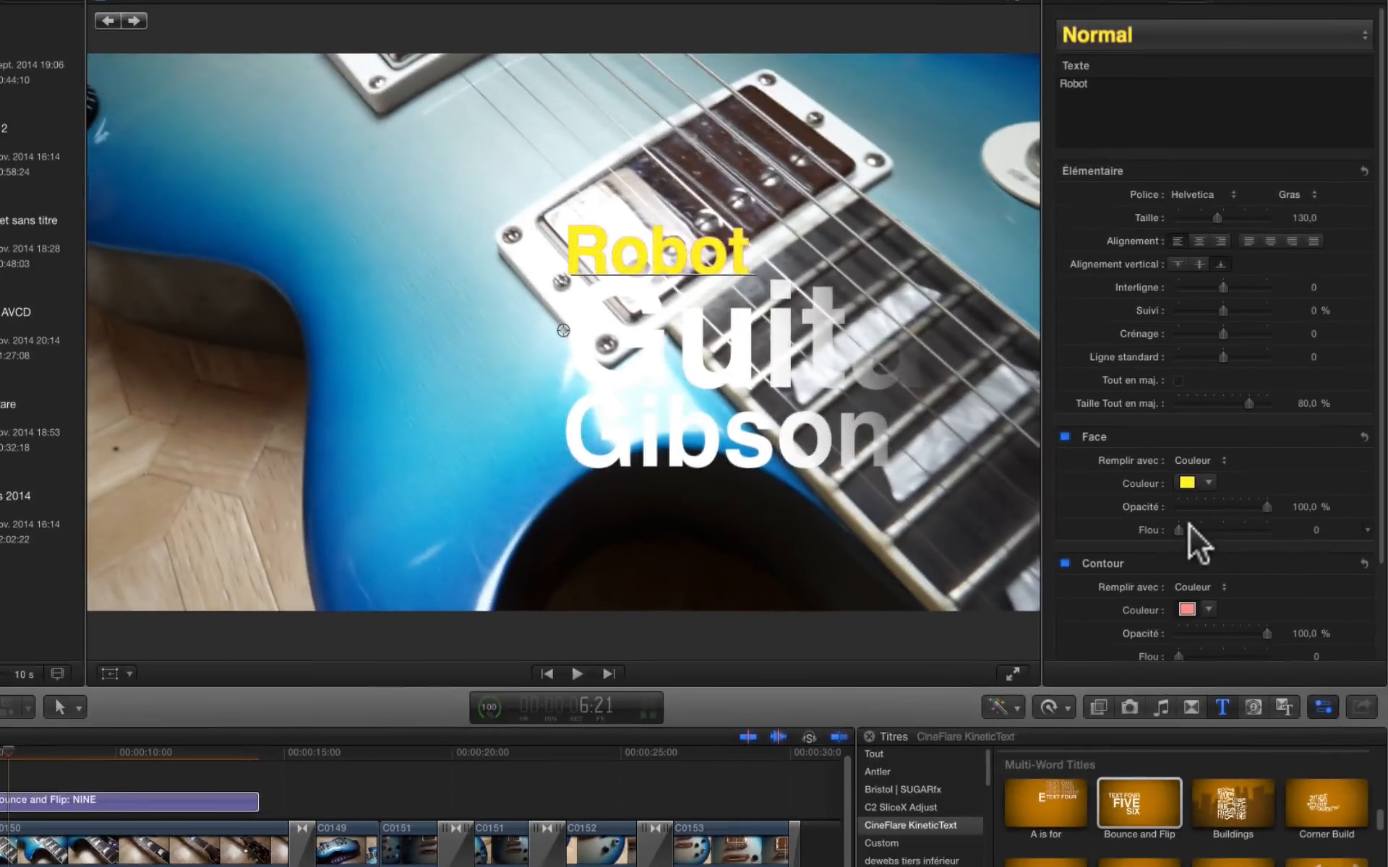
scroll(1189, 637, down, 2)
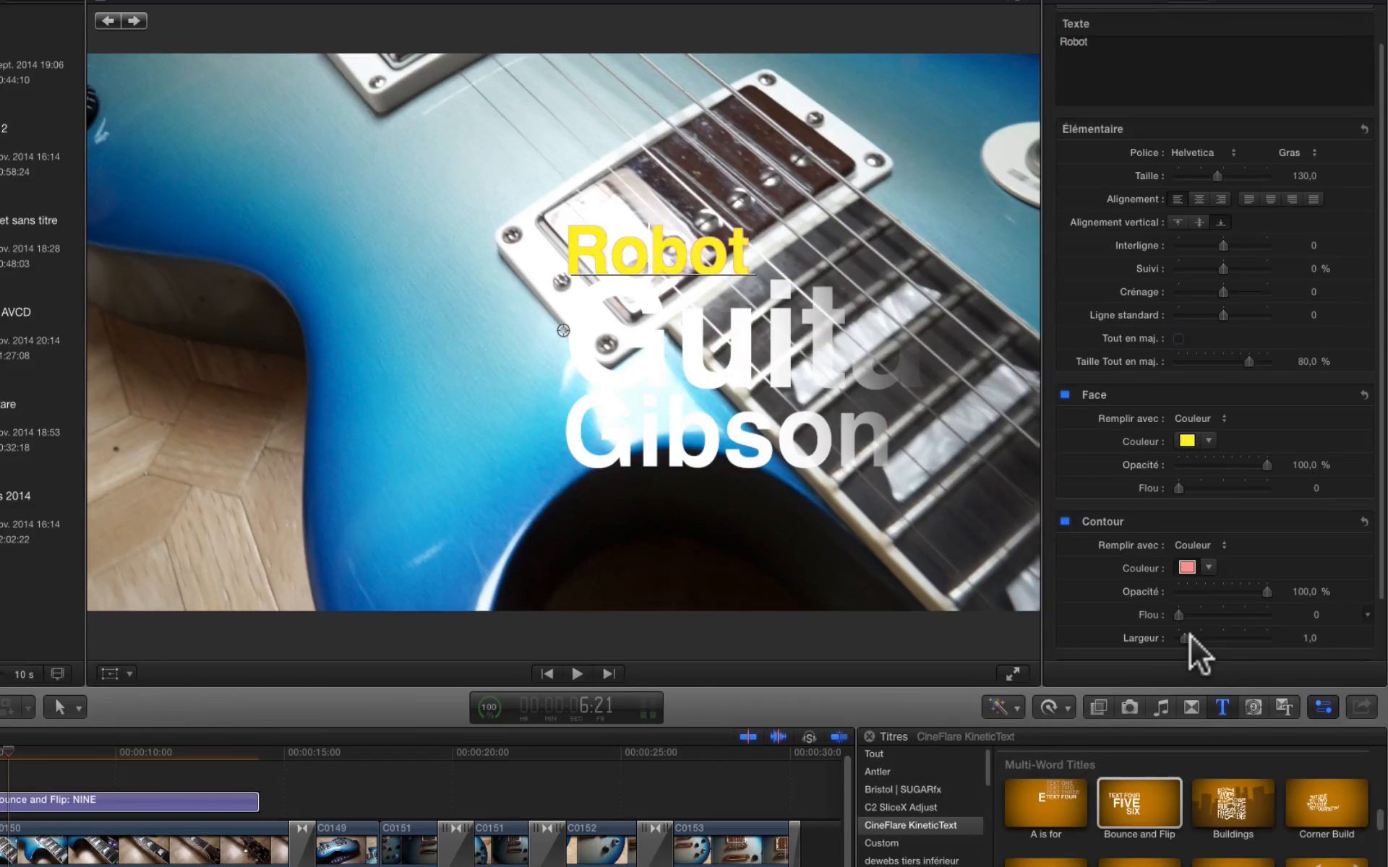
drag(1190, 637, 1199, 638)
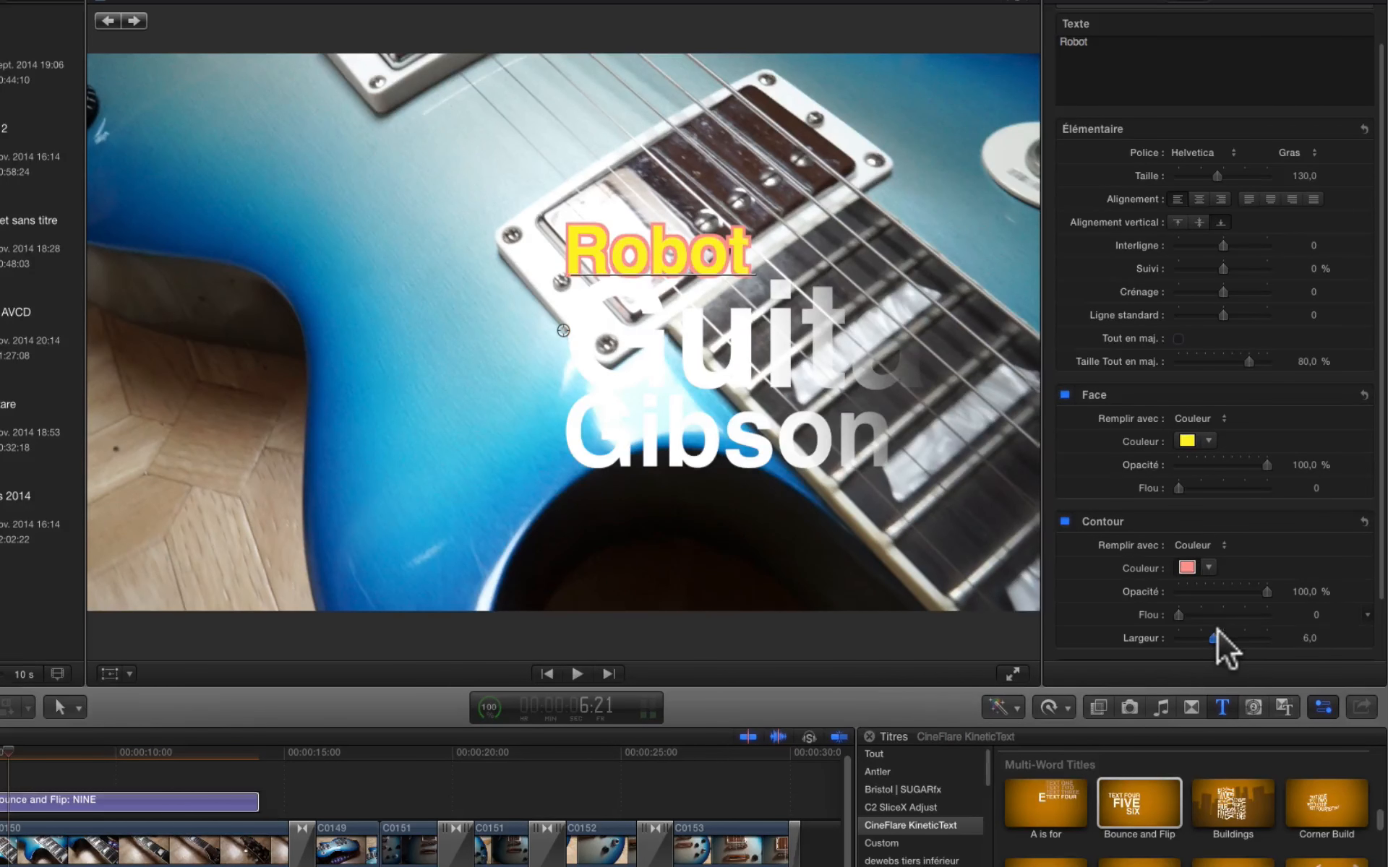
drag(1217, 631, 1220, 630)
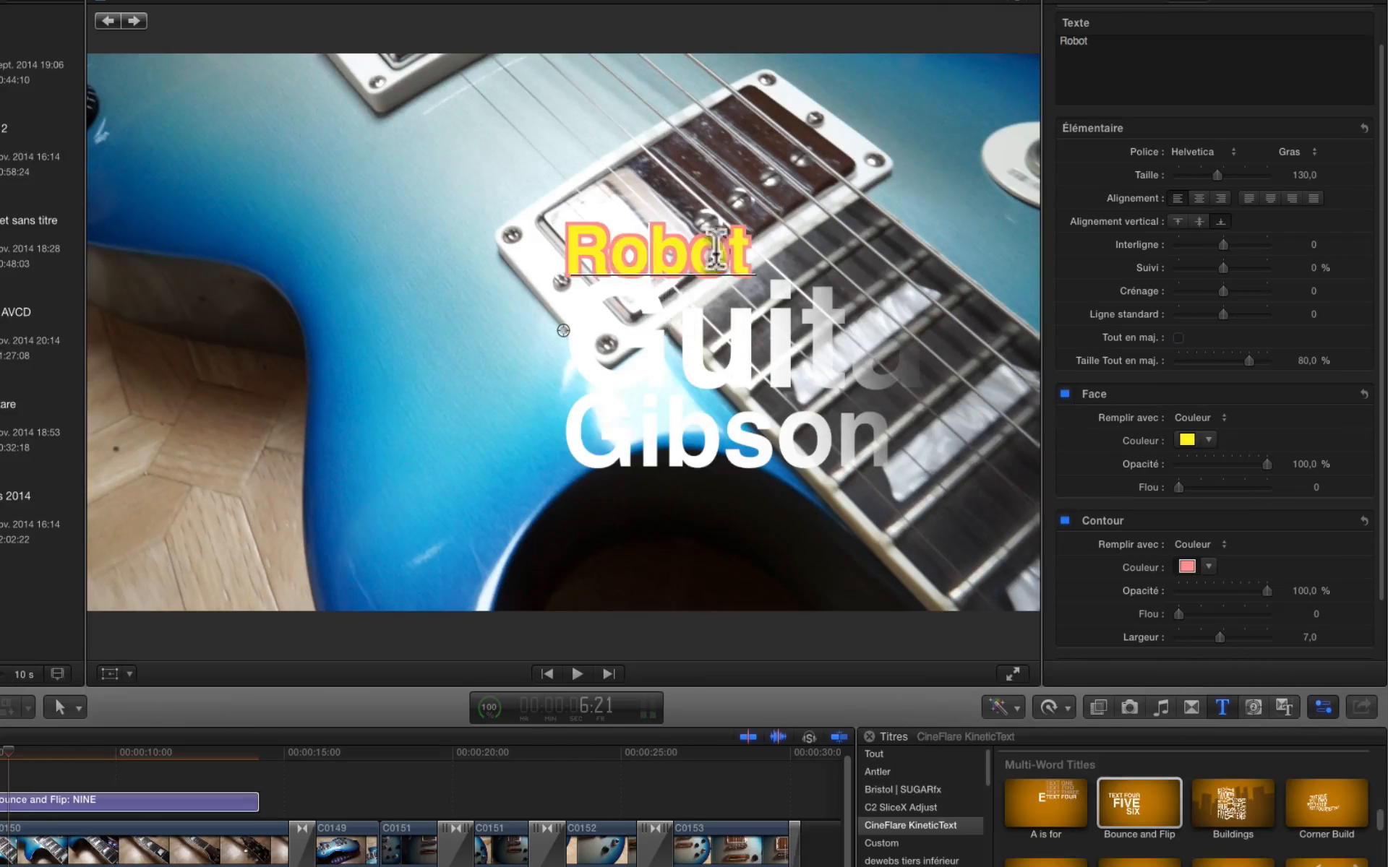
Step: Fill the word "Guitar" with red and give it a light orange outline with a width of 11
click(730, 372)
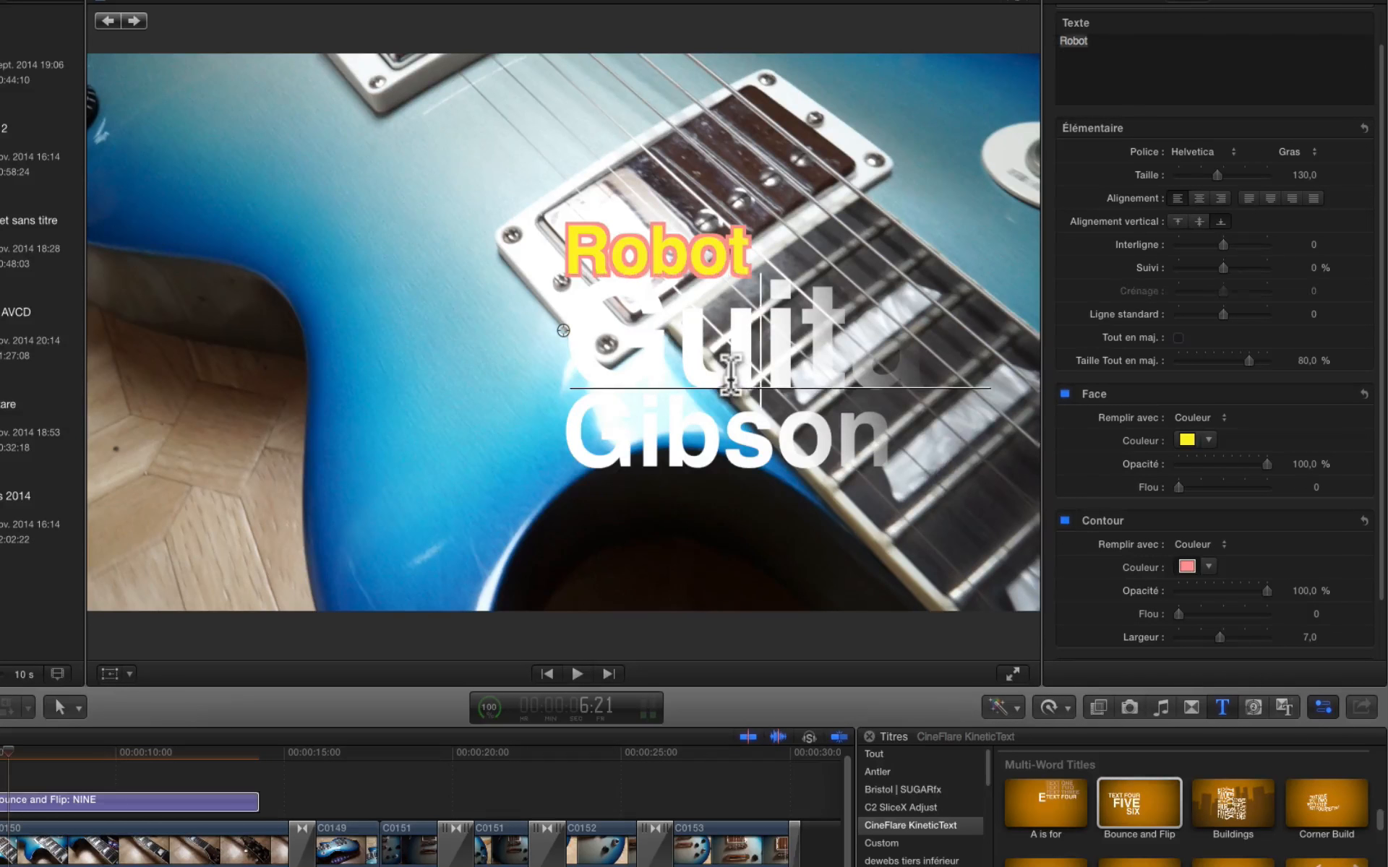
click(1188, 440)
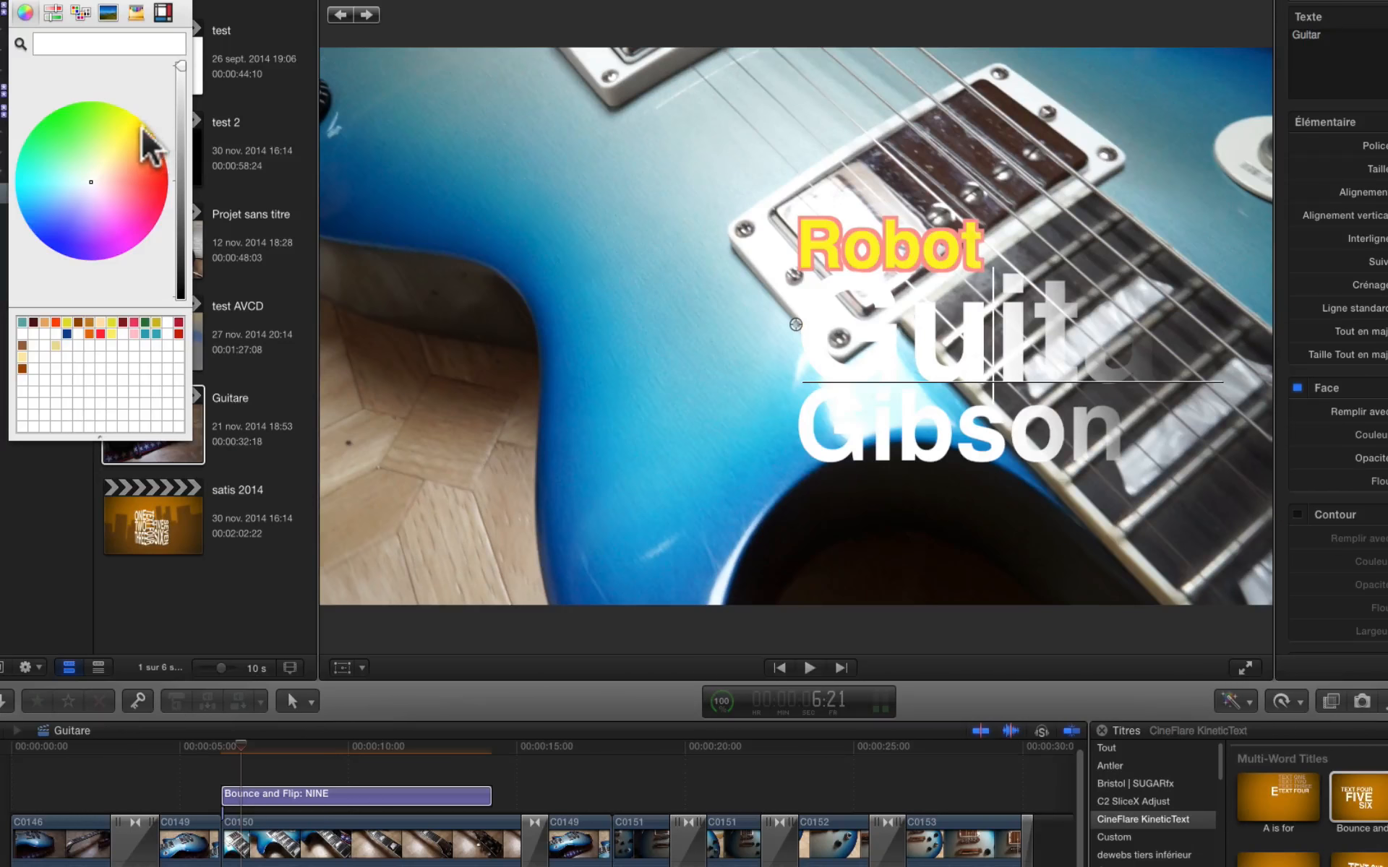
click(160, 180)
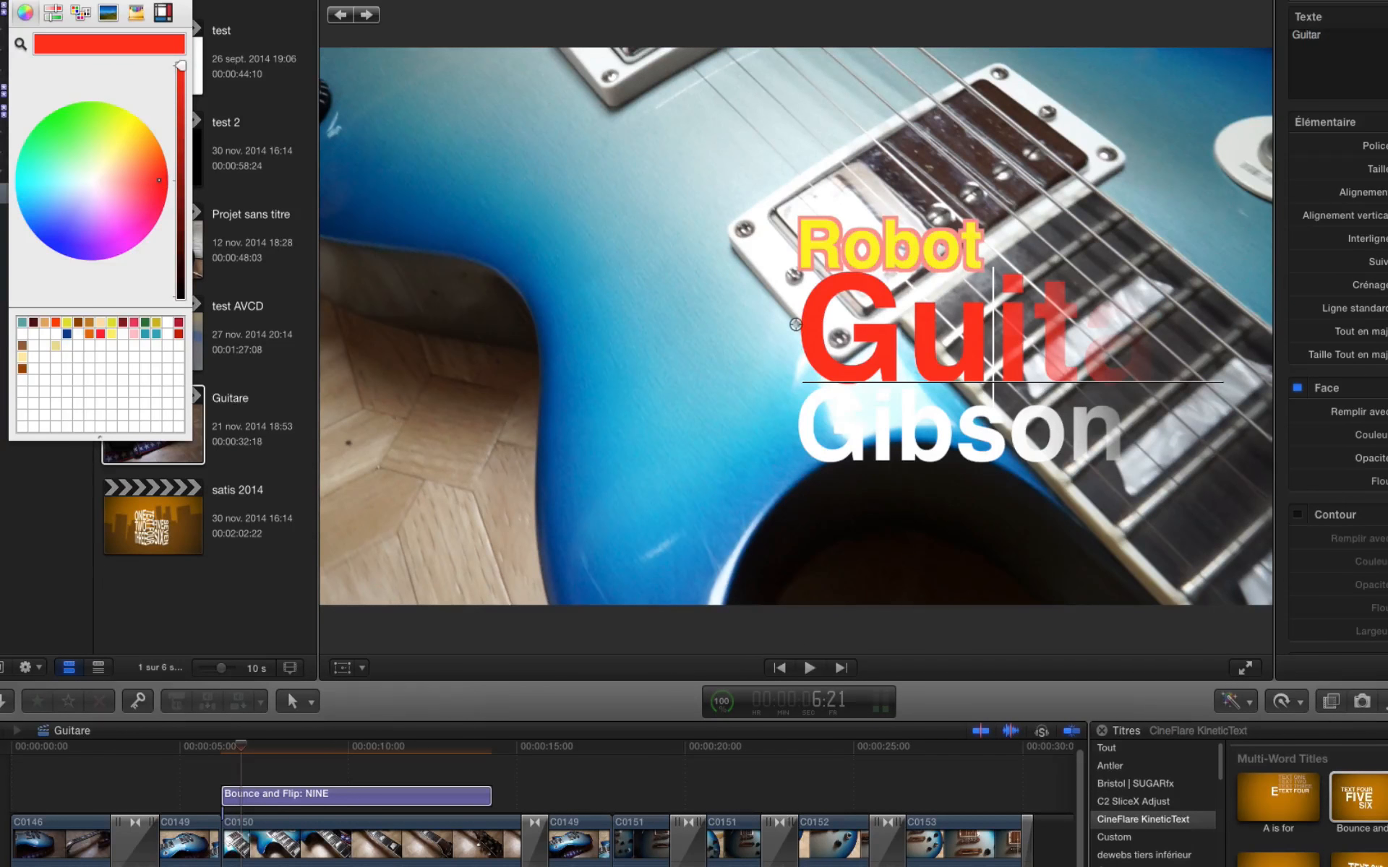
click(1298, 515)
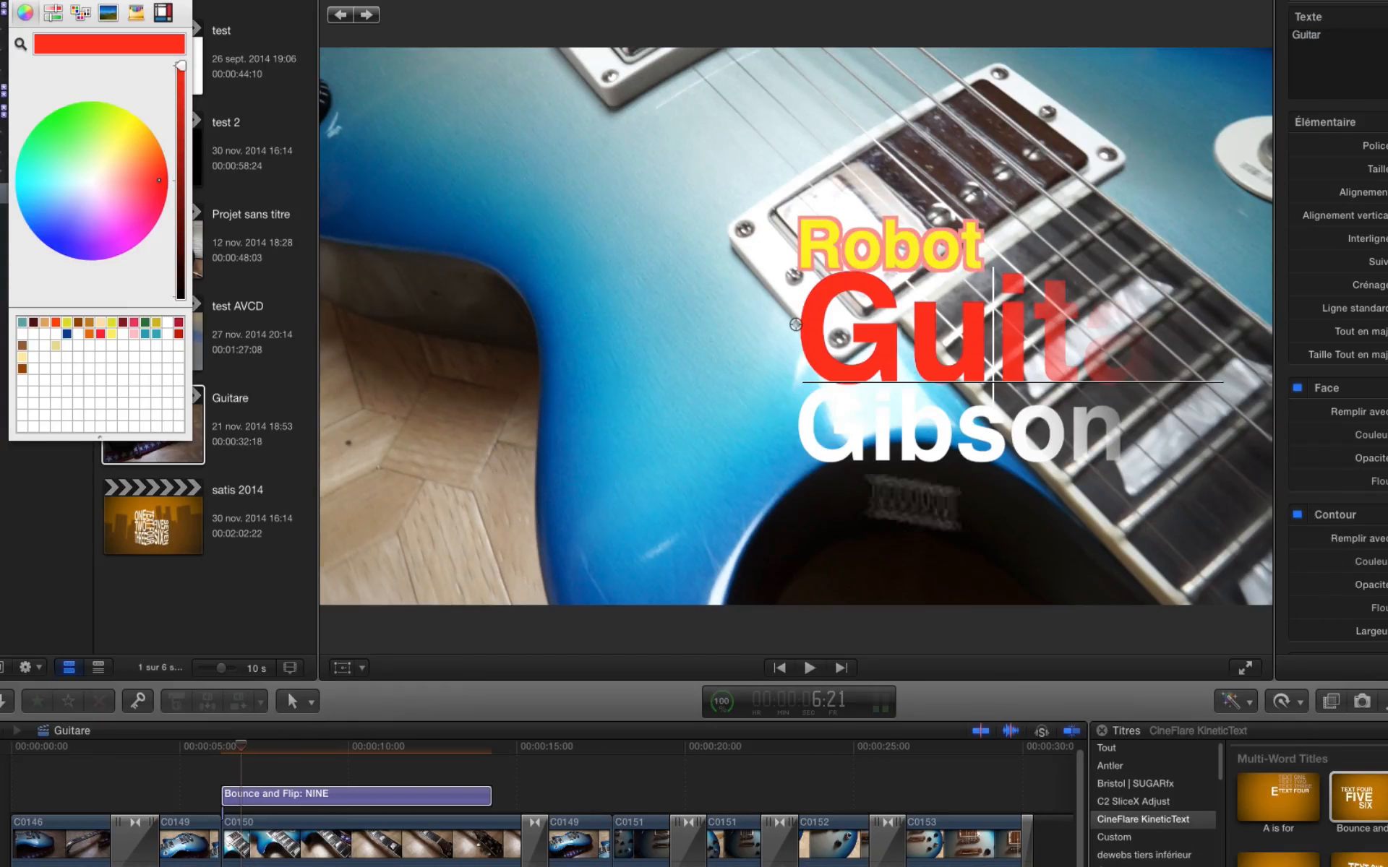
click(127, 142)
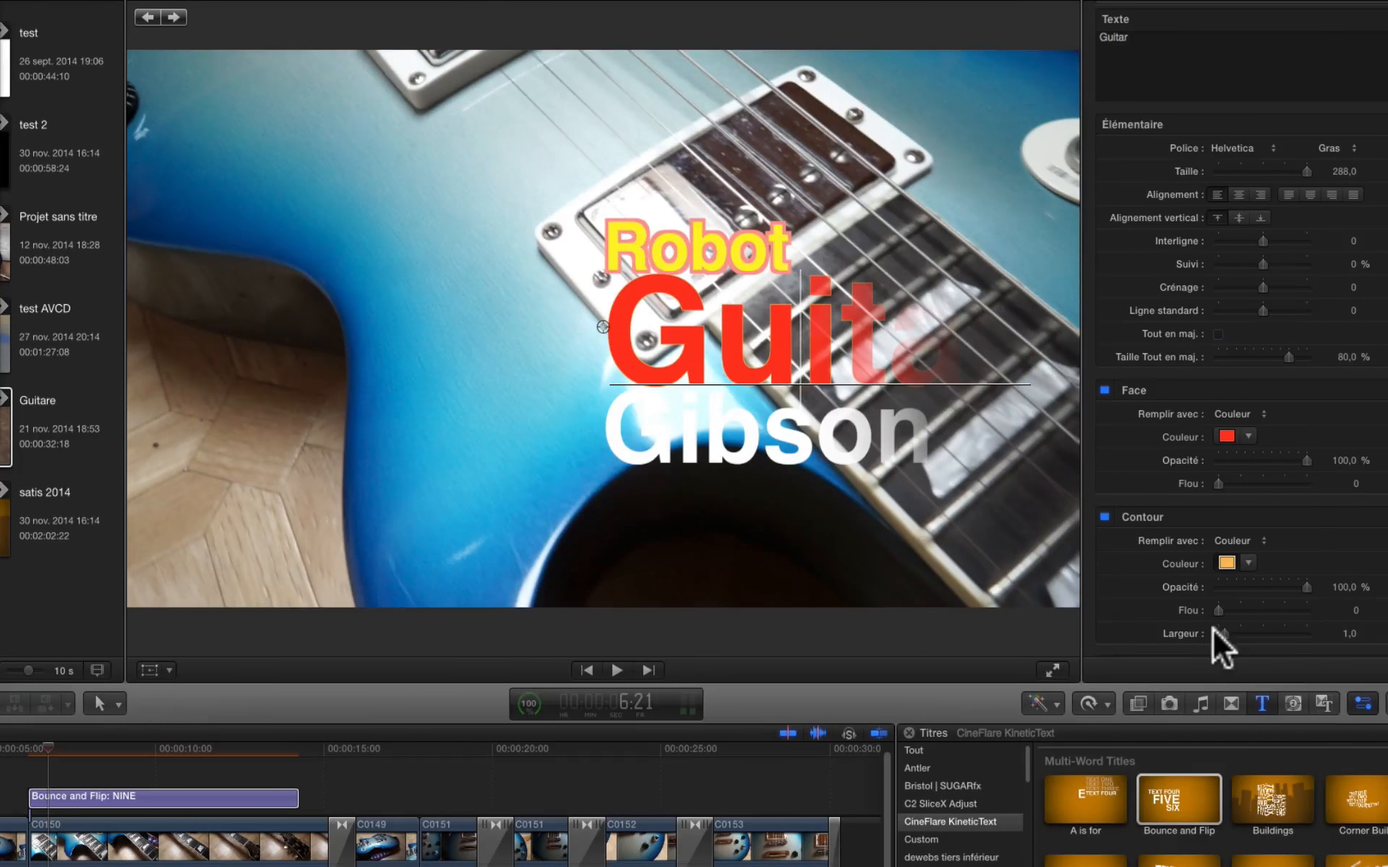
drag(1221, 631, 1282, 632)
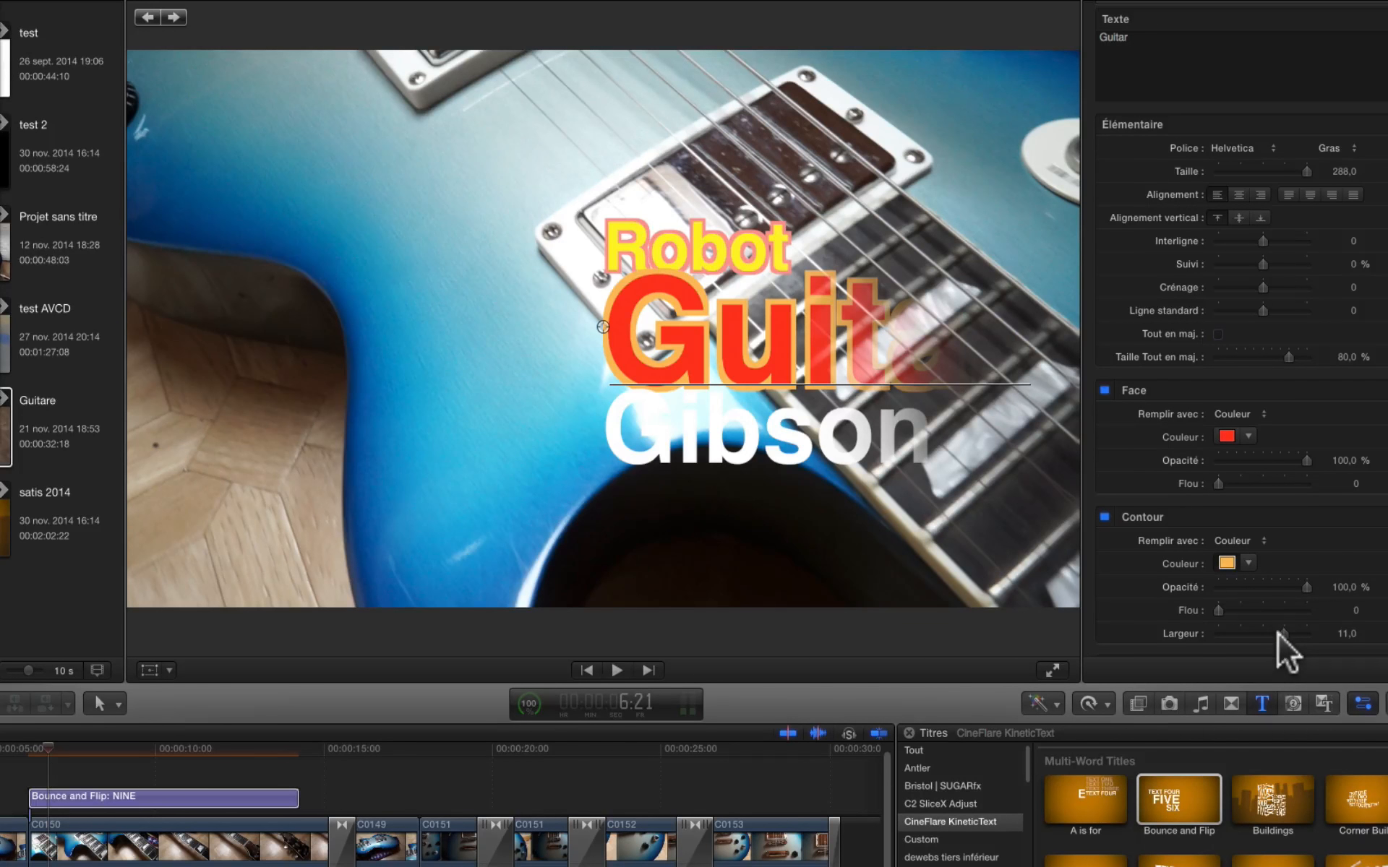
Step: Fill the word "Gibson" with magenta and give it an orange outline with a width of 7
click(753, 434)
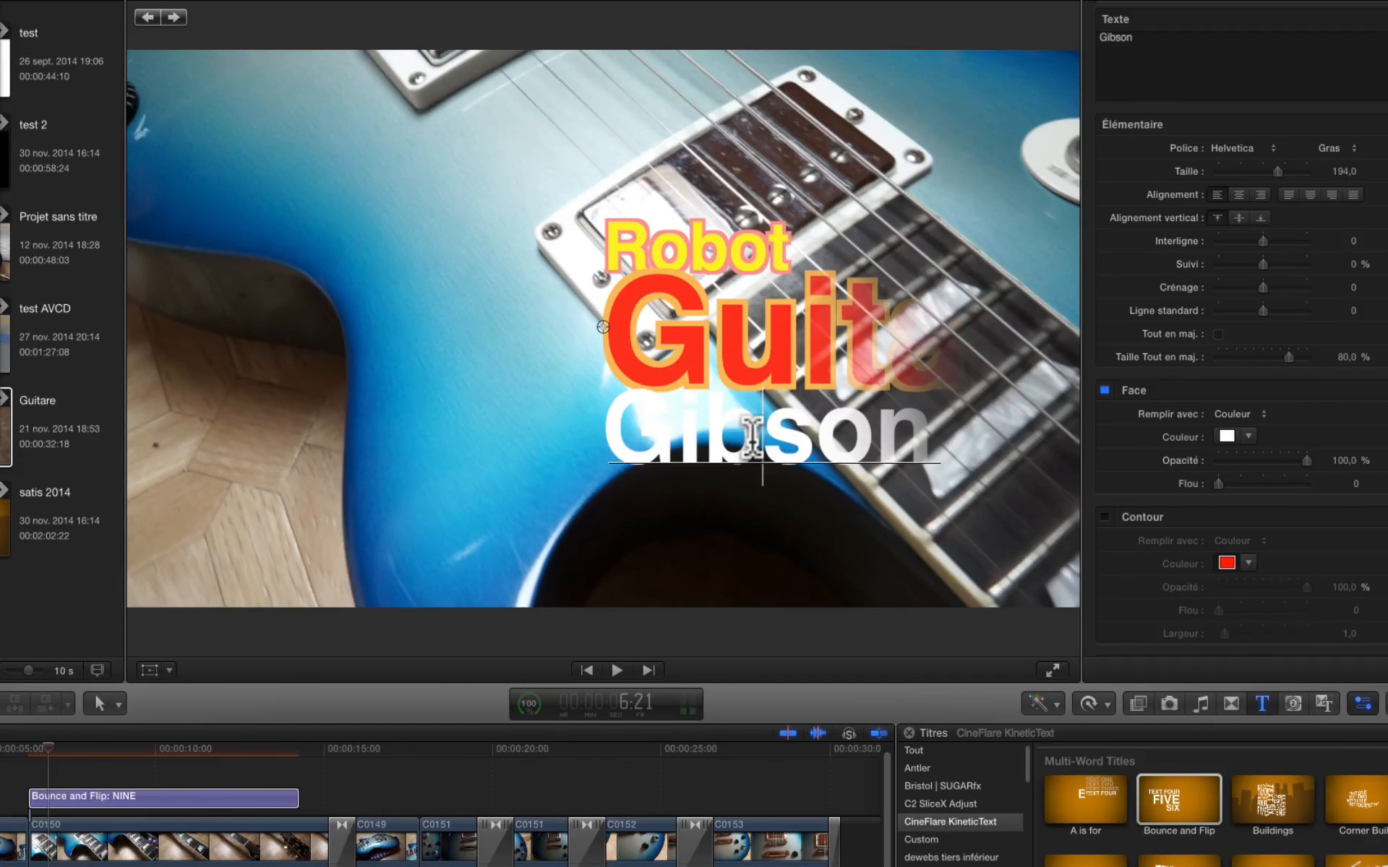
click(1226, 436)
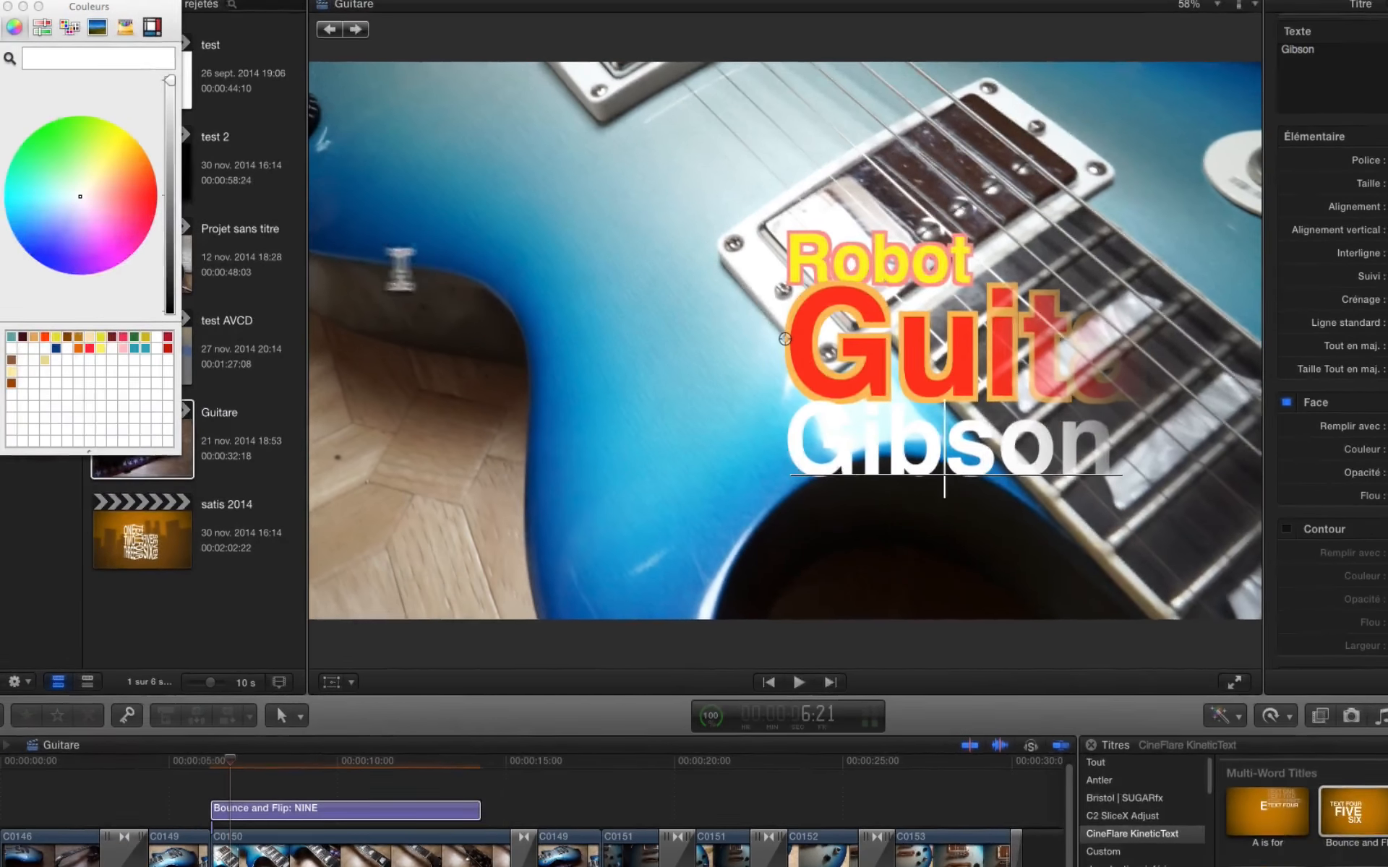
click(118, 255)
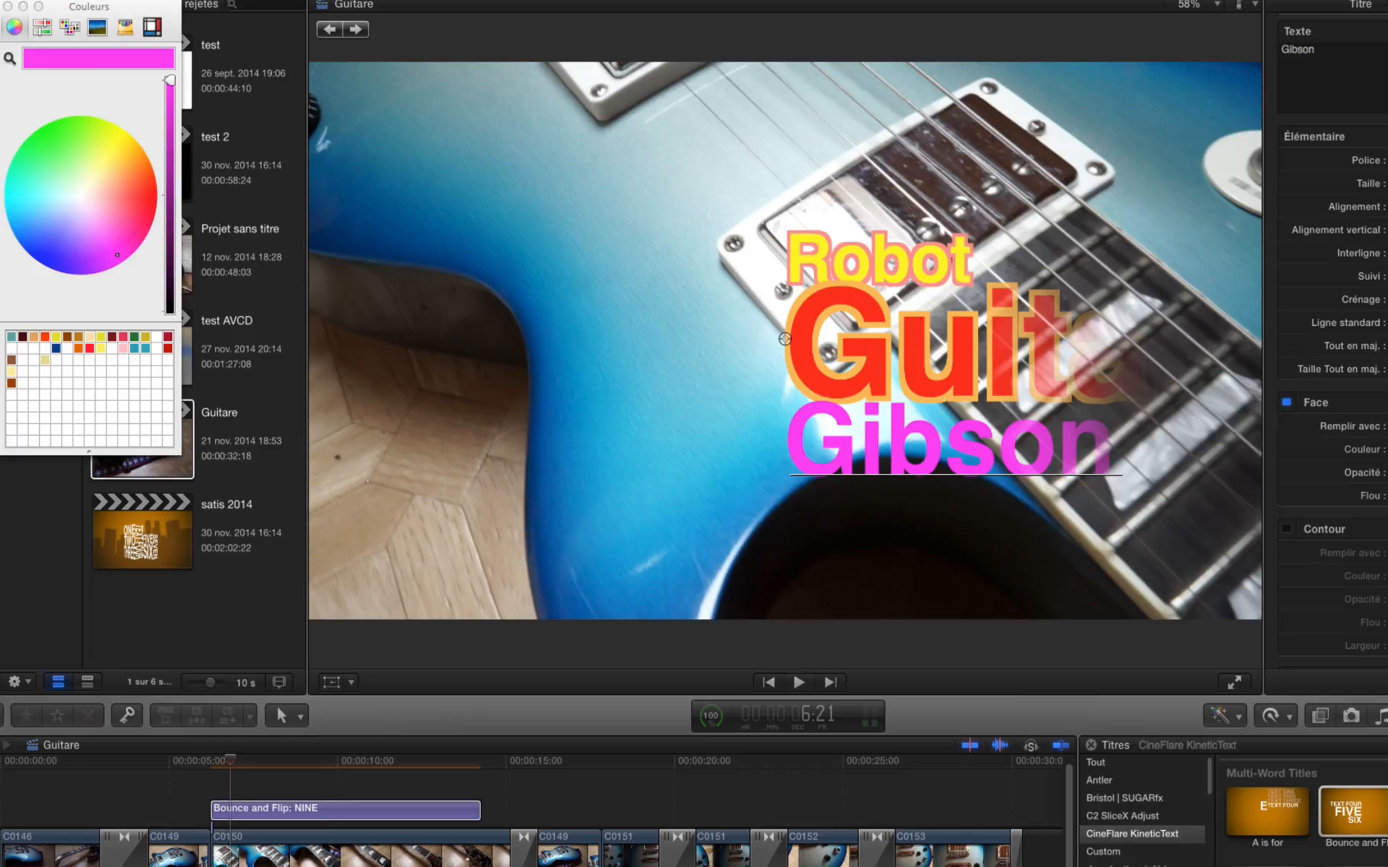
click(1286, 529)
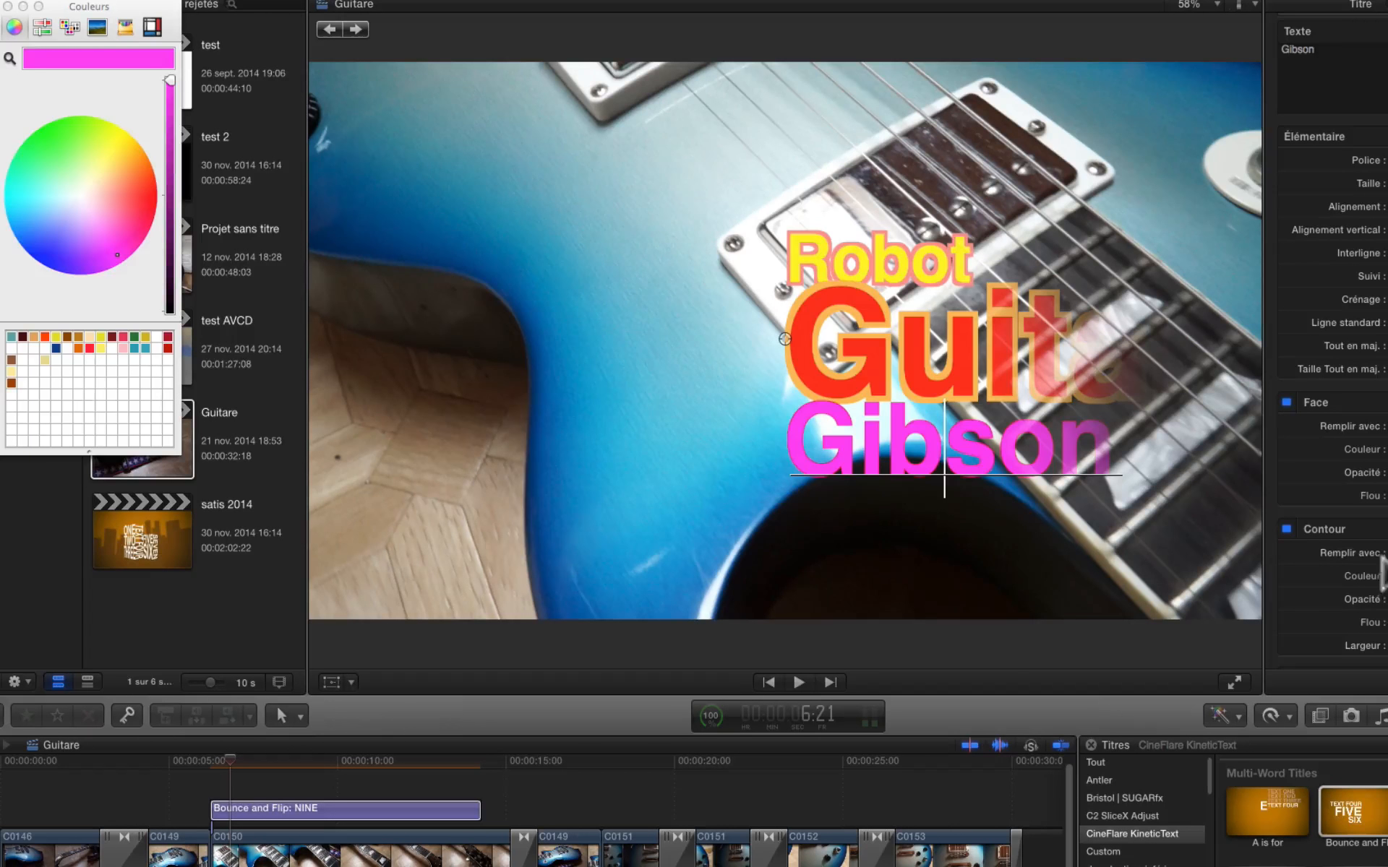
click(1386, 576)
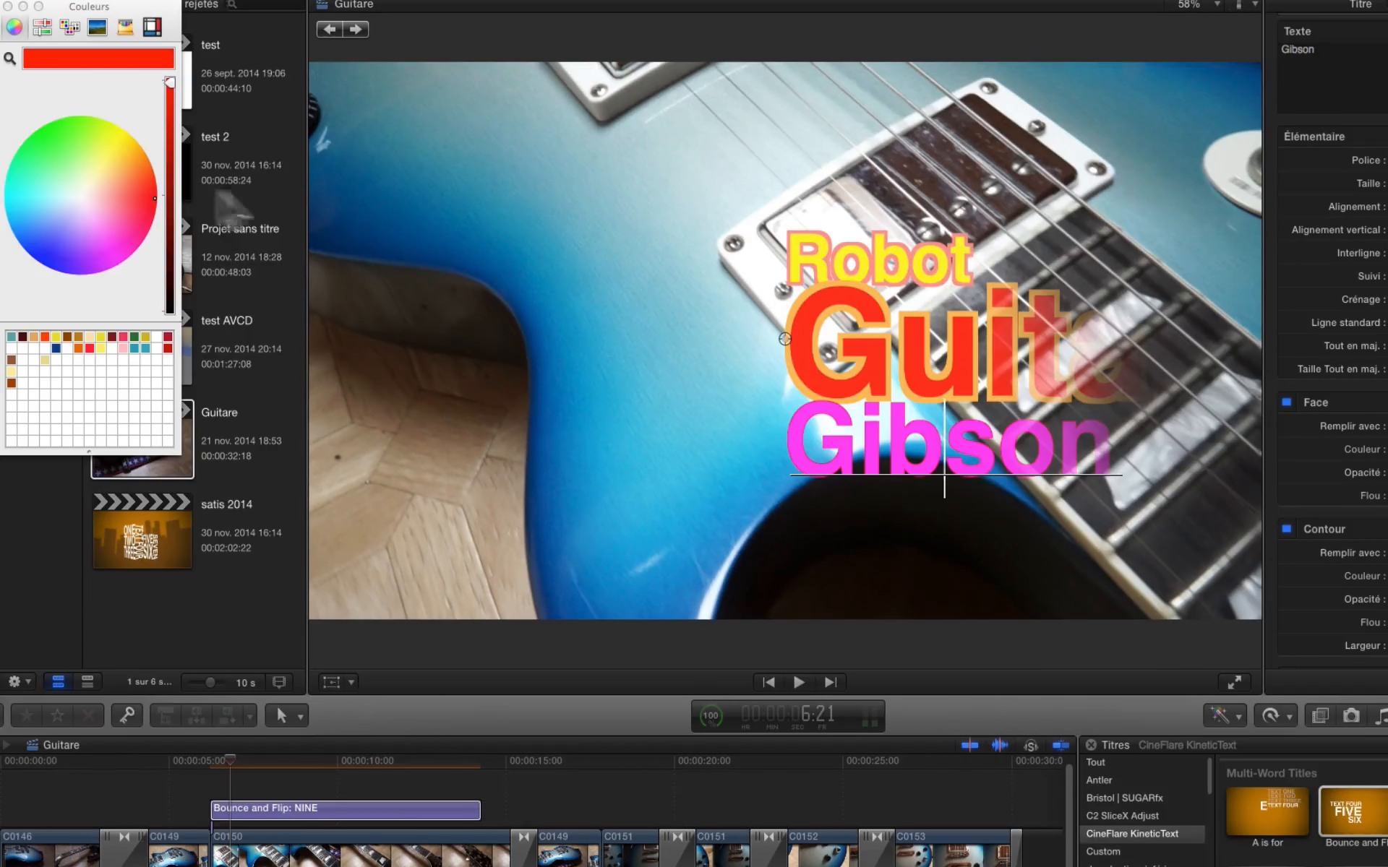
click(112, 180)
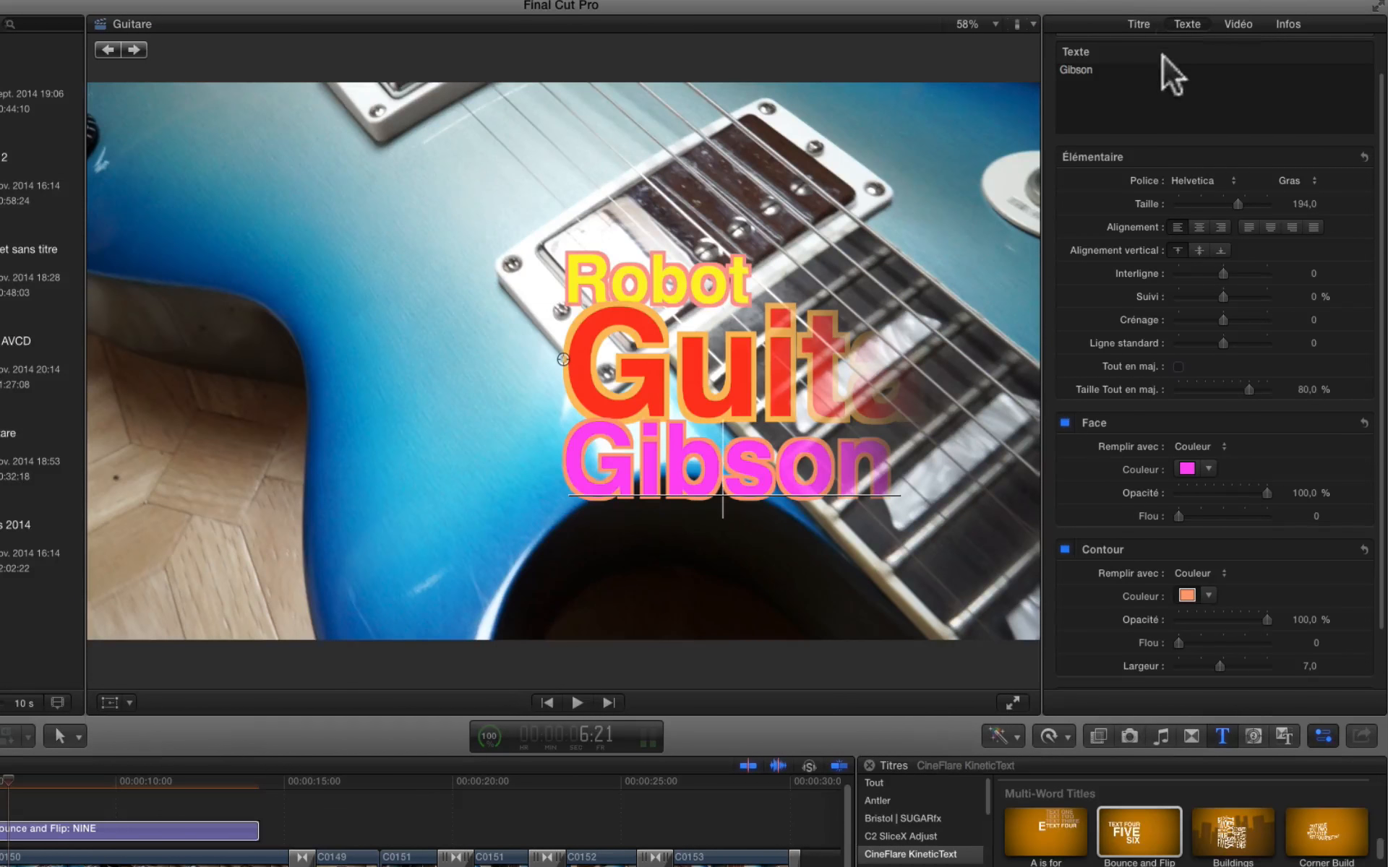
Step: Resize the whole Bounce and Flip title to 122% and set its X Offset to -329 px
click(1139, 24)
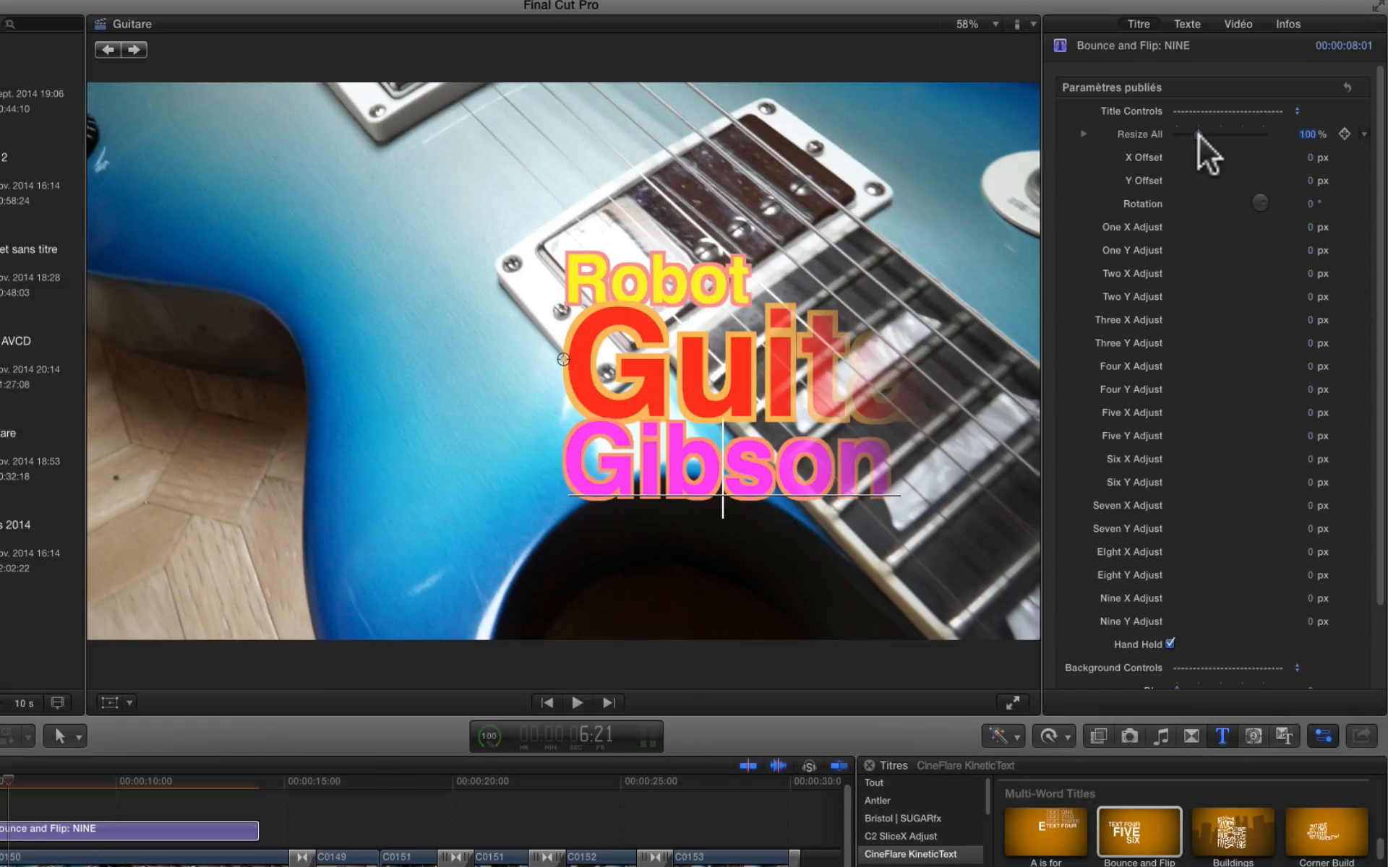
drag(1198, 134, 1204, 133)
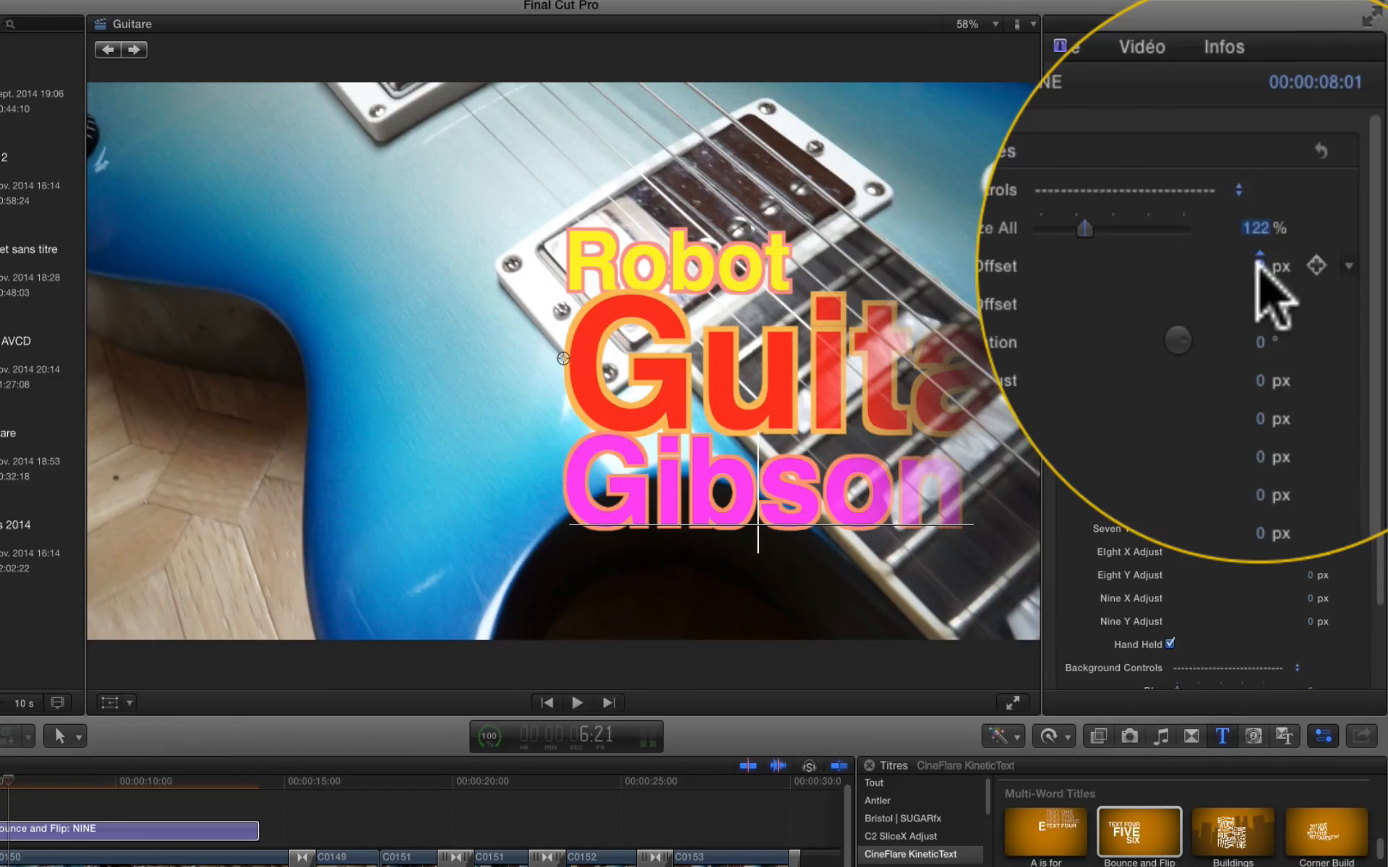
drag(1258, 266, 1178, 266)
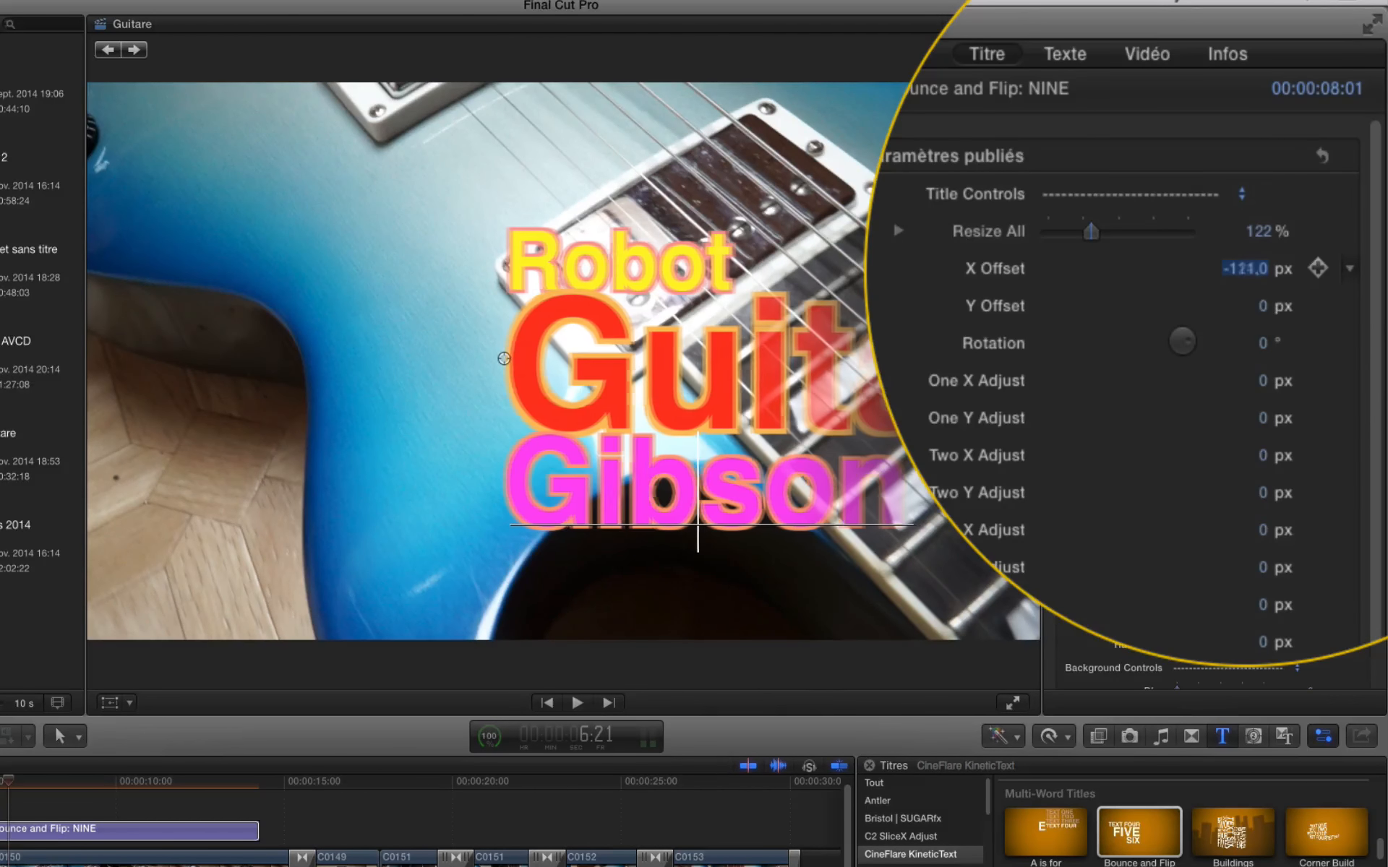
drag(1242, 267, 1084, 268)
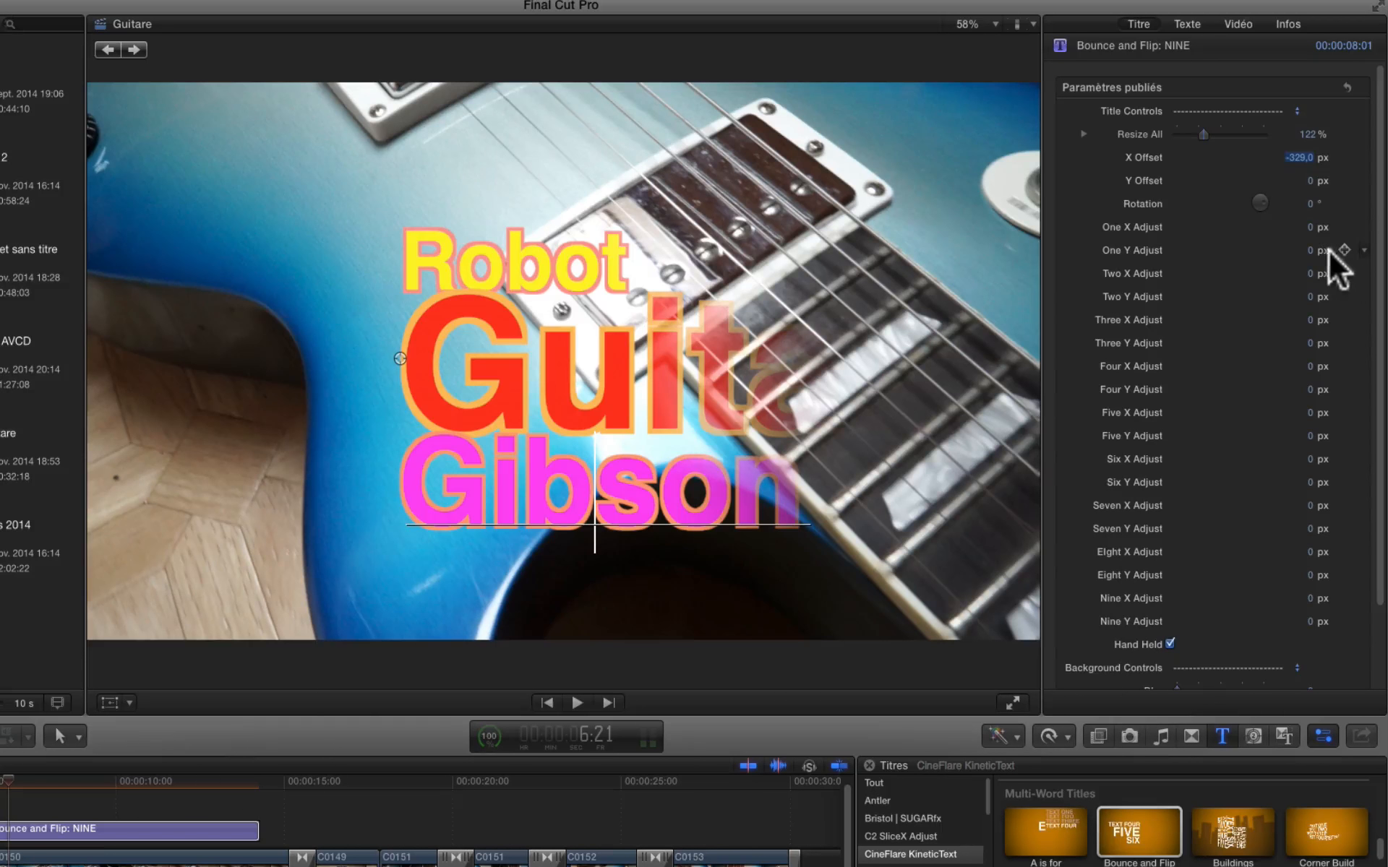
Step: Set the Bounce and Flip title's One Y Adjust to 20 px and Two X Adjust to 47 px
drag(1308, 250, 1303, 253)
drag(1260, 381, 1260, 364)
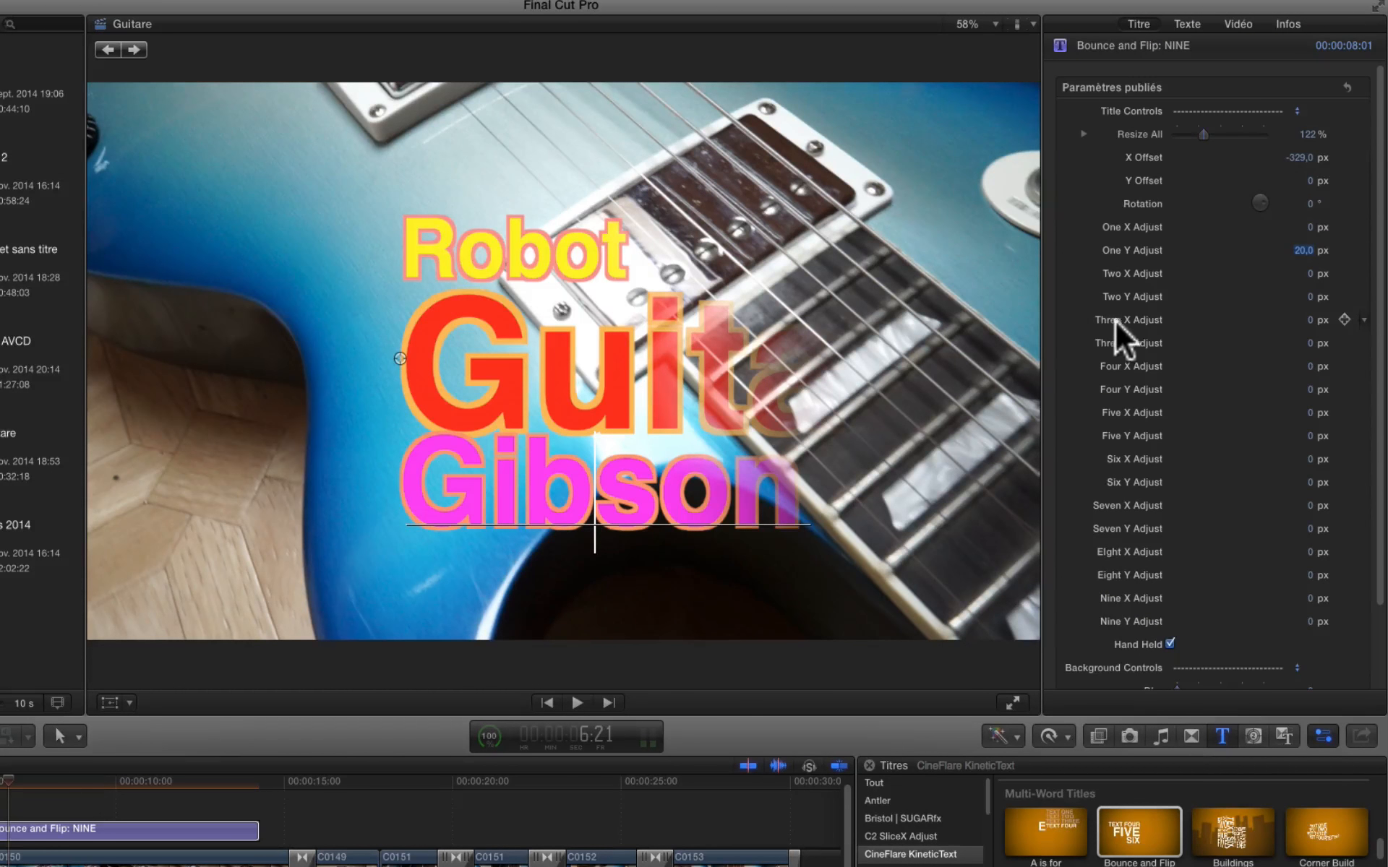
drag(1261, 370, 1262, 336)
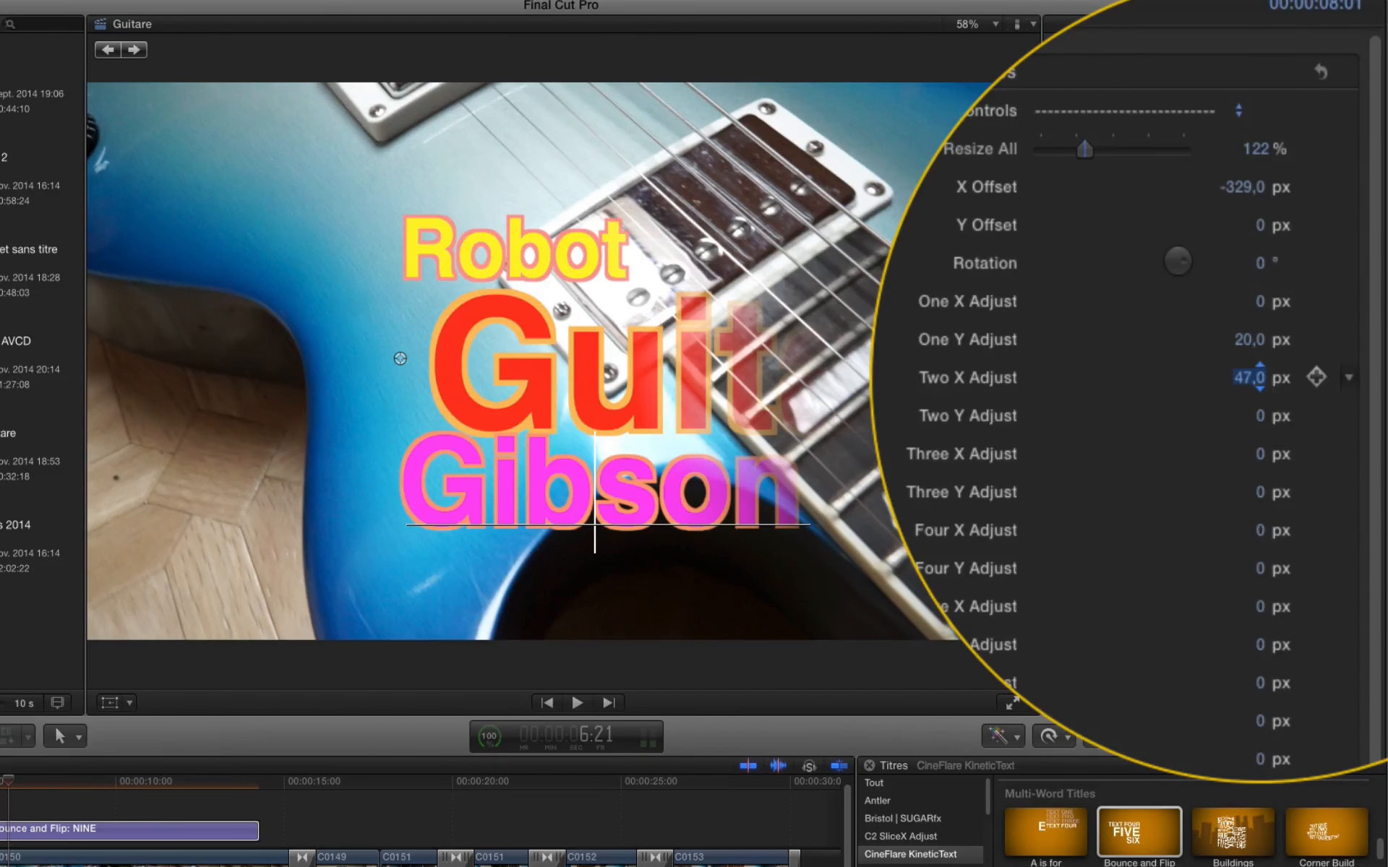
Step: Shift the word "Gibson" by setting Three X Adjust to -157 px and Three Y Adjust to -32 px
scroll(1265, 394, down, 3)
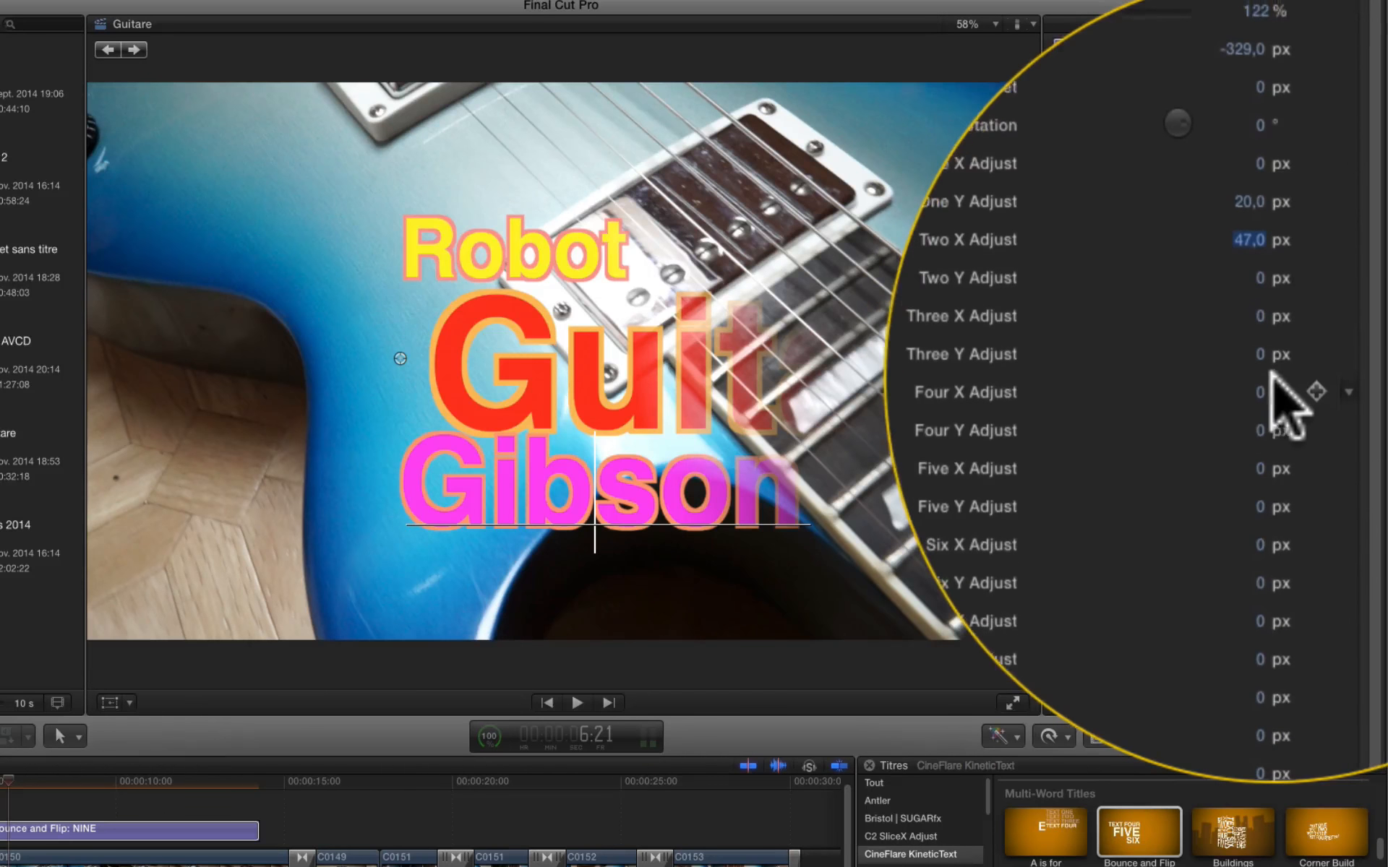
scroll(1269, 383, up, 1)
drag(1262, 371, 1198, 376)
scroll(1268, 390, up, 2)
drag(1299, 319, 1278, 320)
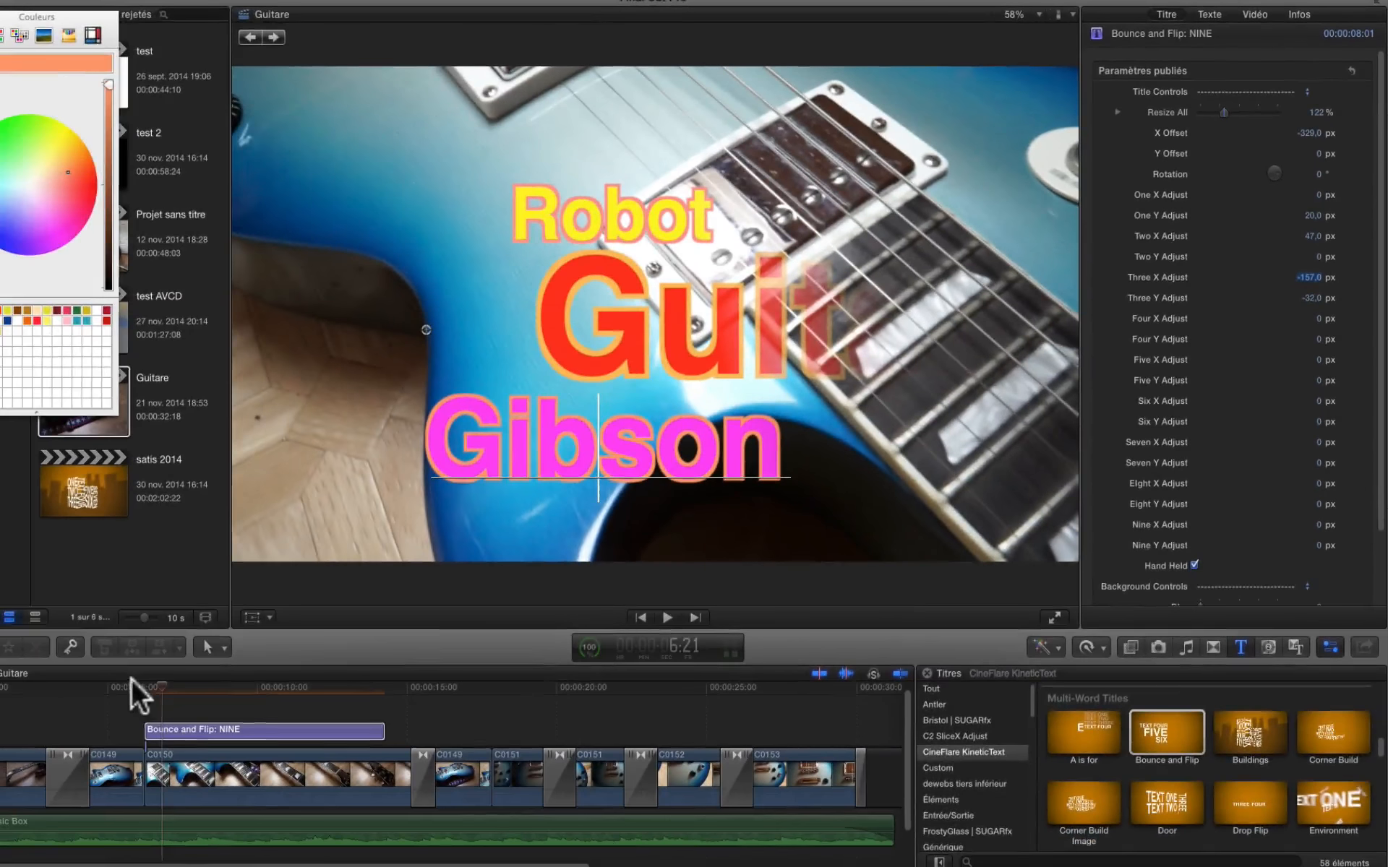
Step: Enable Blur In and Blur Out in the title's background controls and set the Blur to 27
click(142, 696)
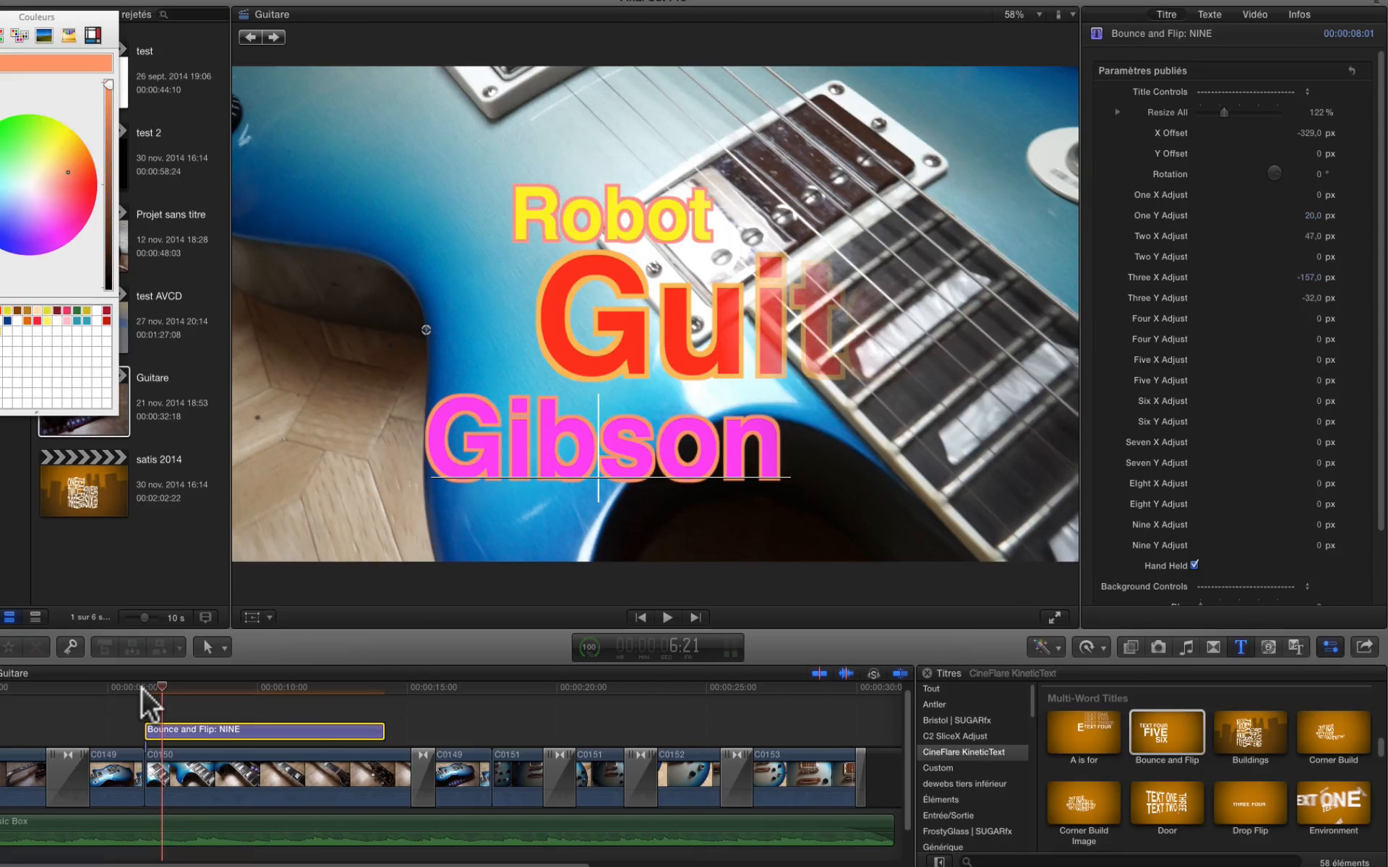
click(141, 688)
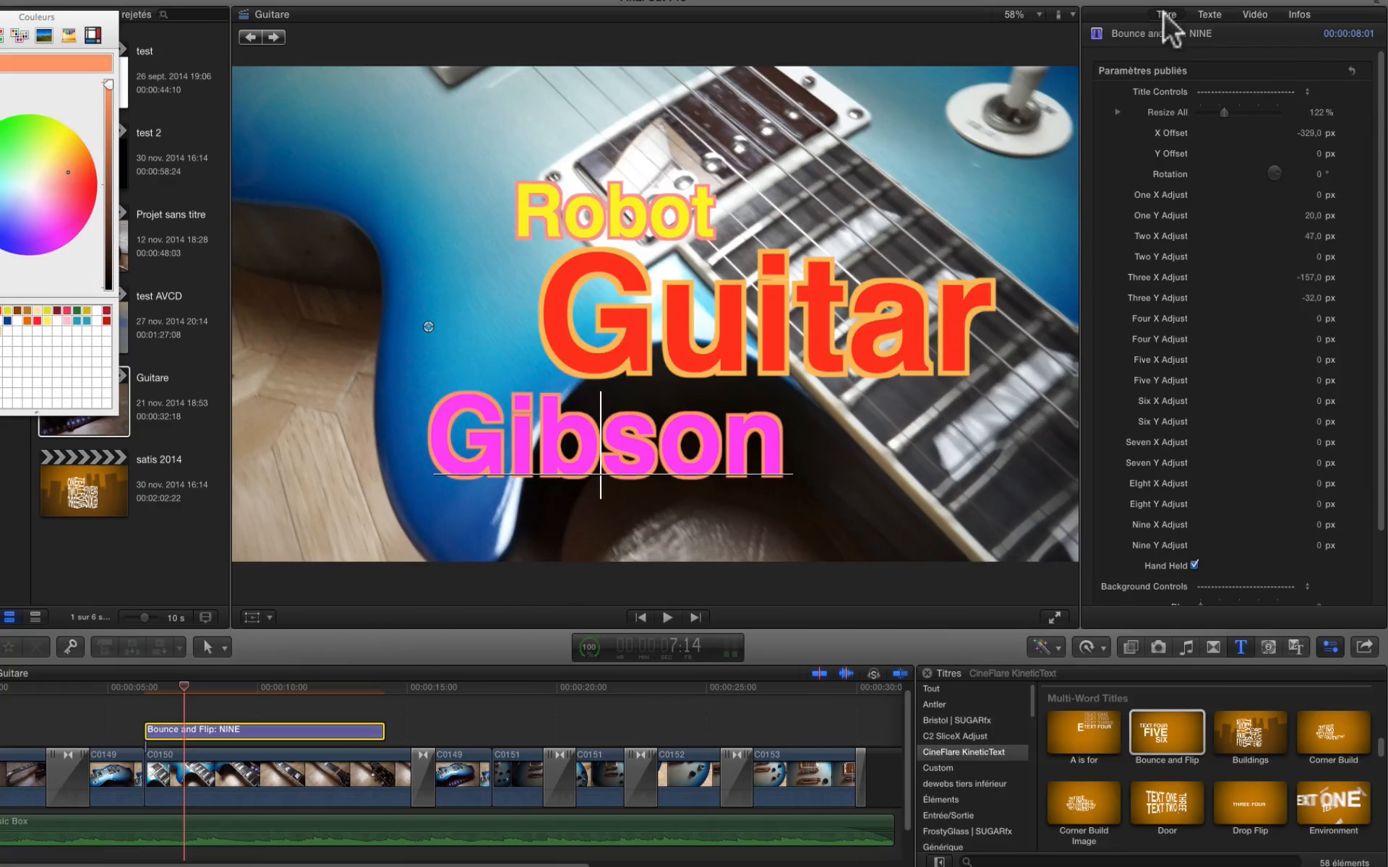
scroll(1199, 426, down, 3)
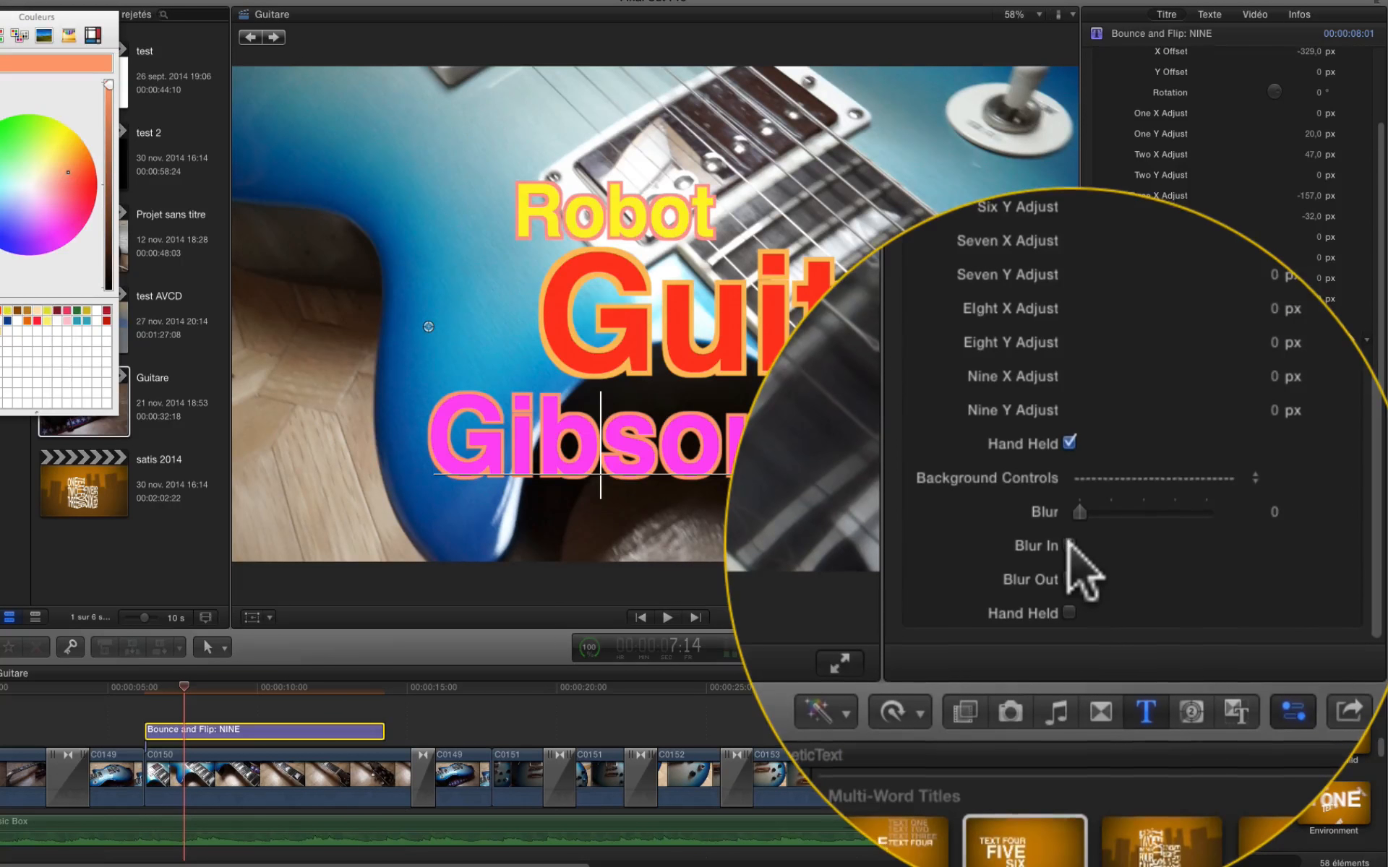
click(1070, 546)
click(1069, 579)
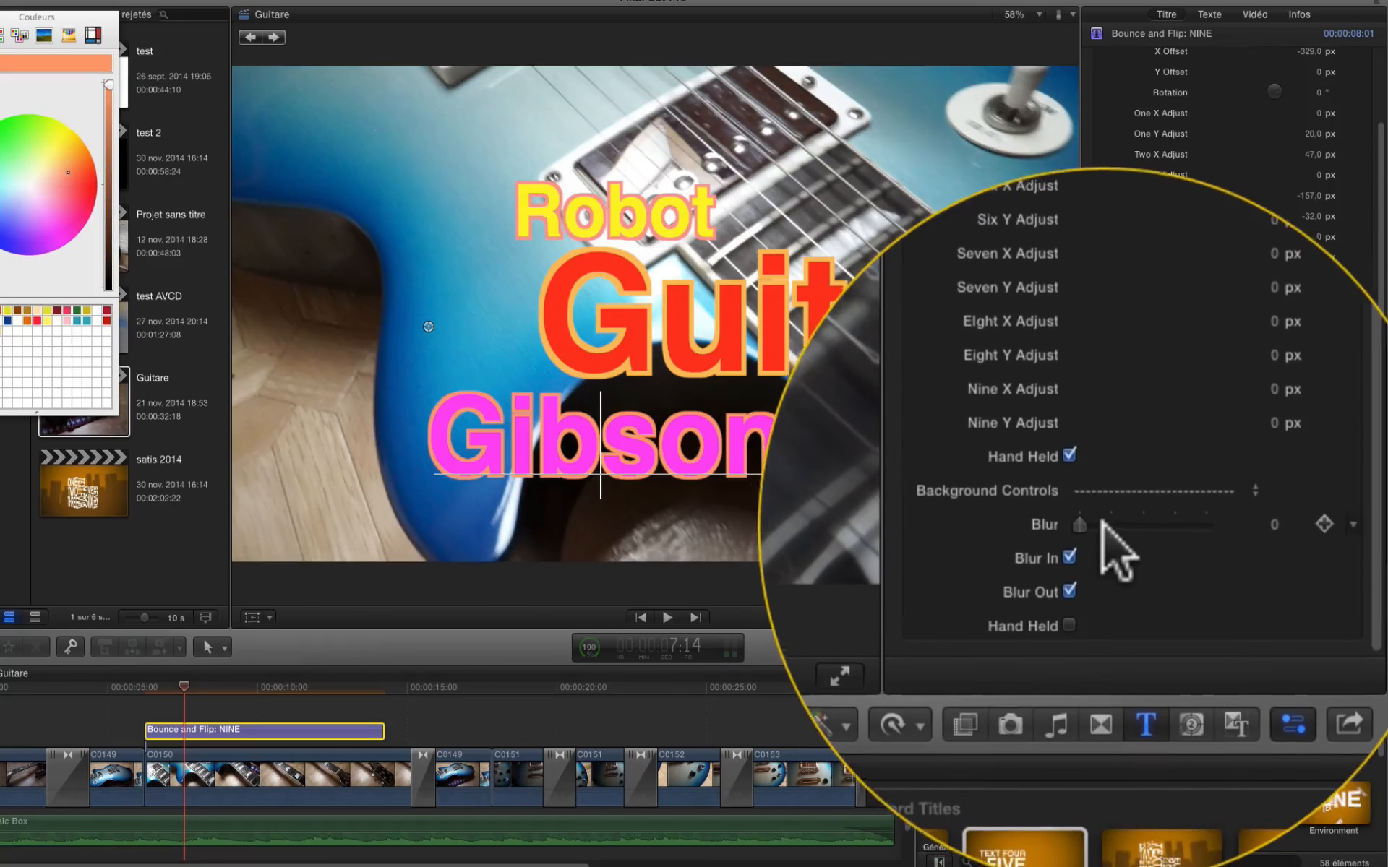
click(1104, 524)
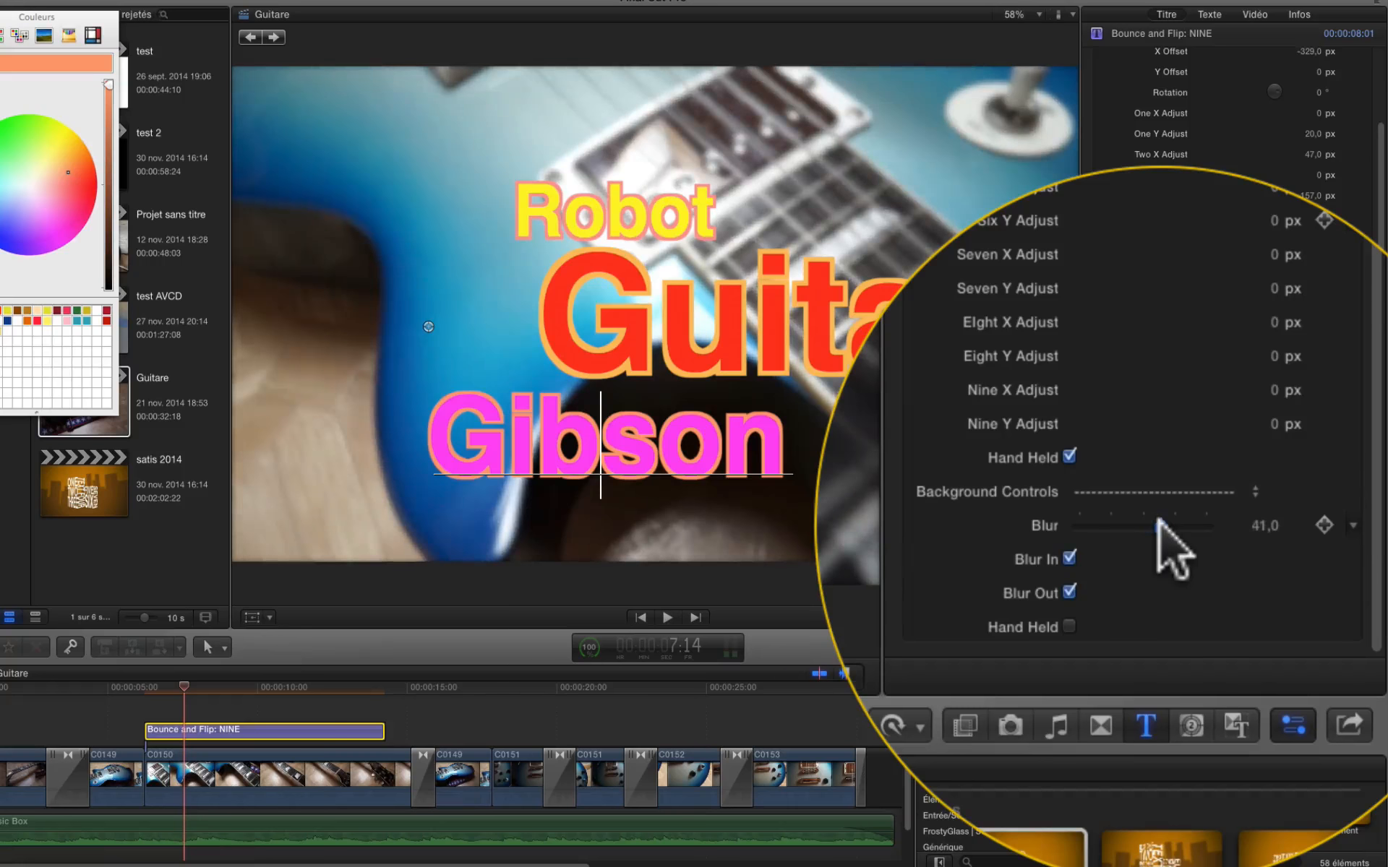
drag(1103, 524, 1133, 524)
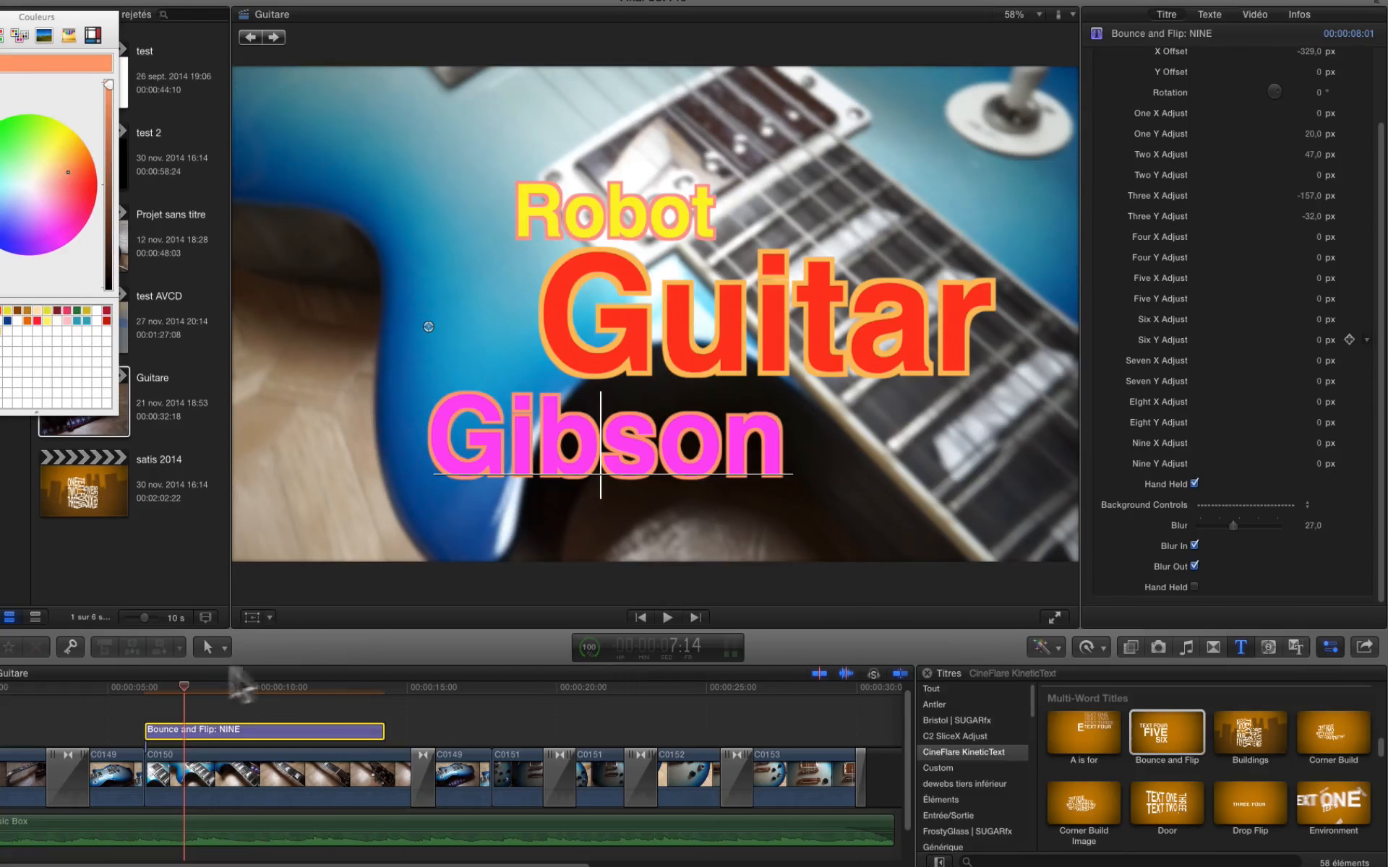
Step: Play the Bounce and Flip title from just before its start to check the word animation and background blur
click(145, 693)
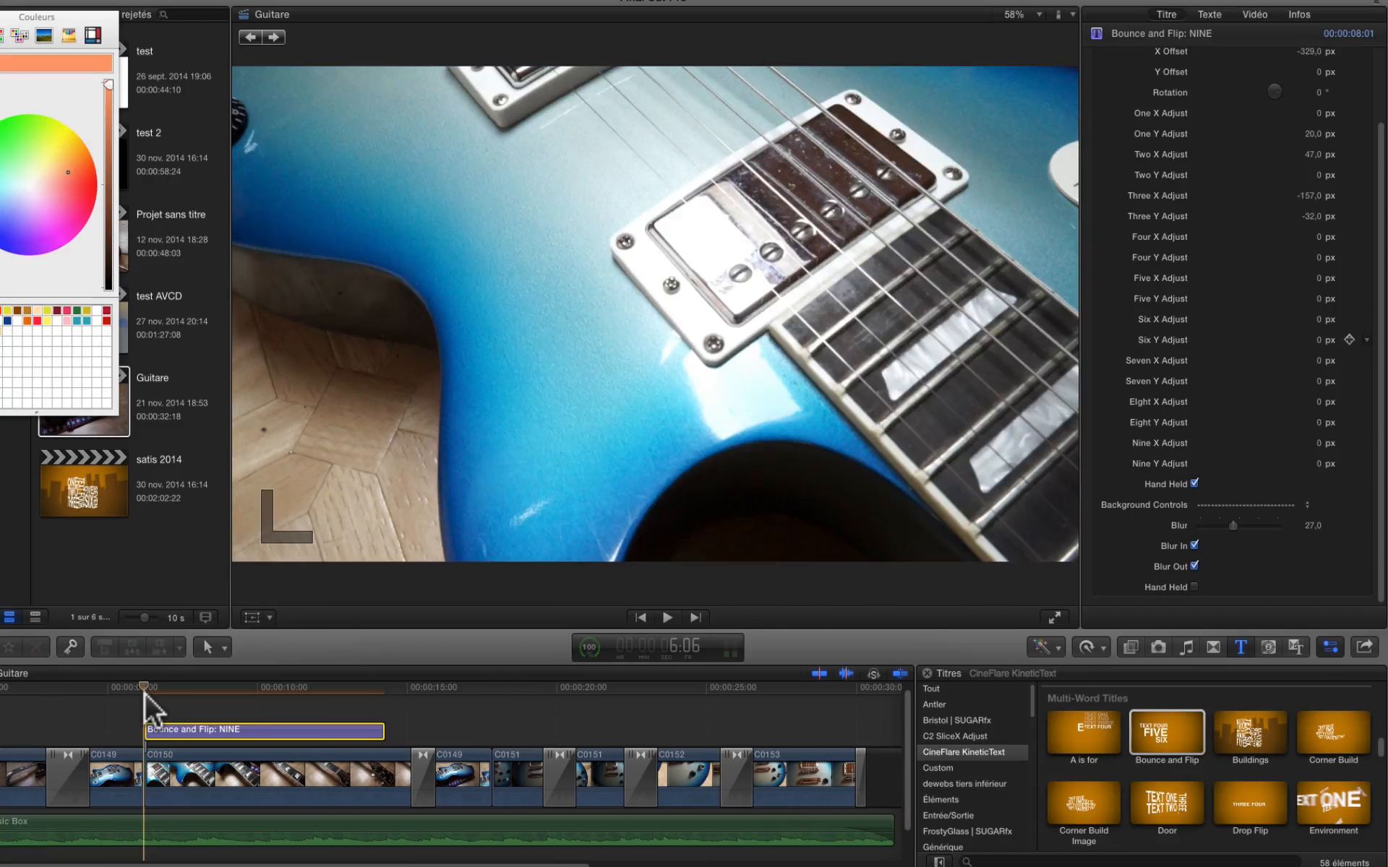
key(space)
key(space)
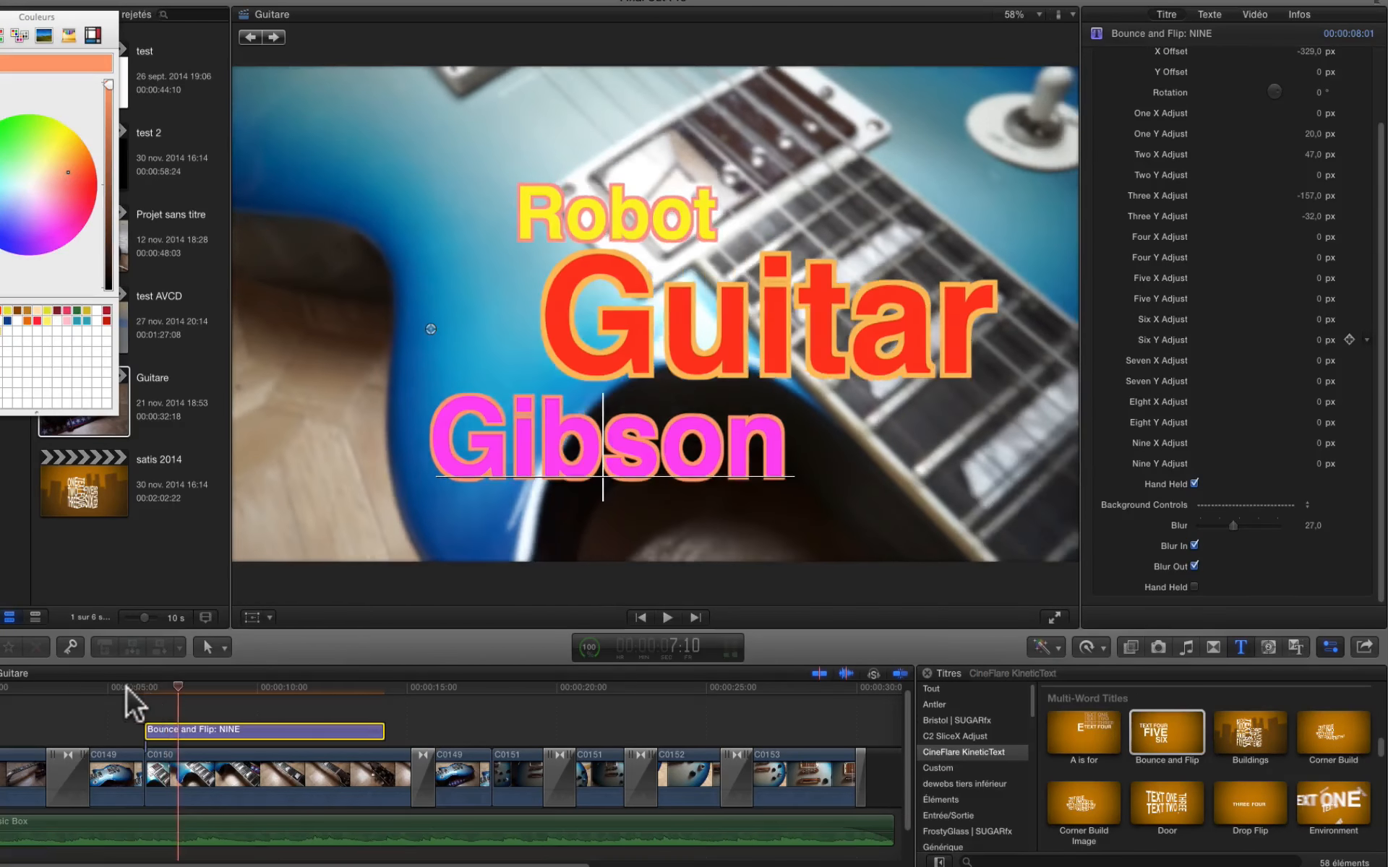
click(85, 685)
key(space)
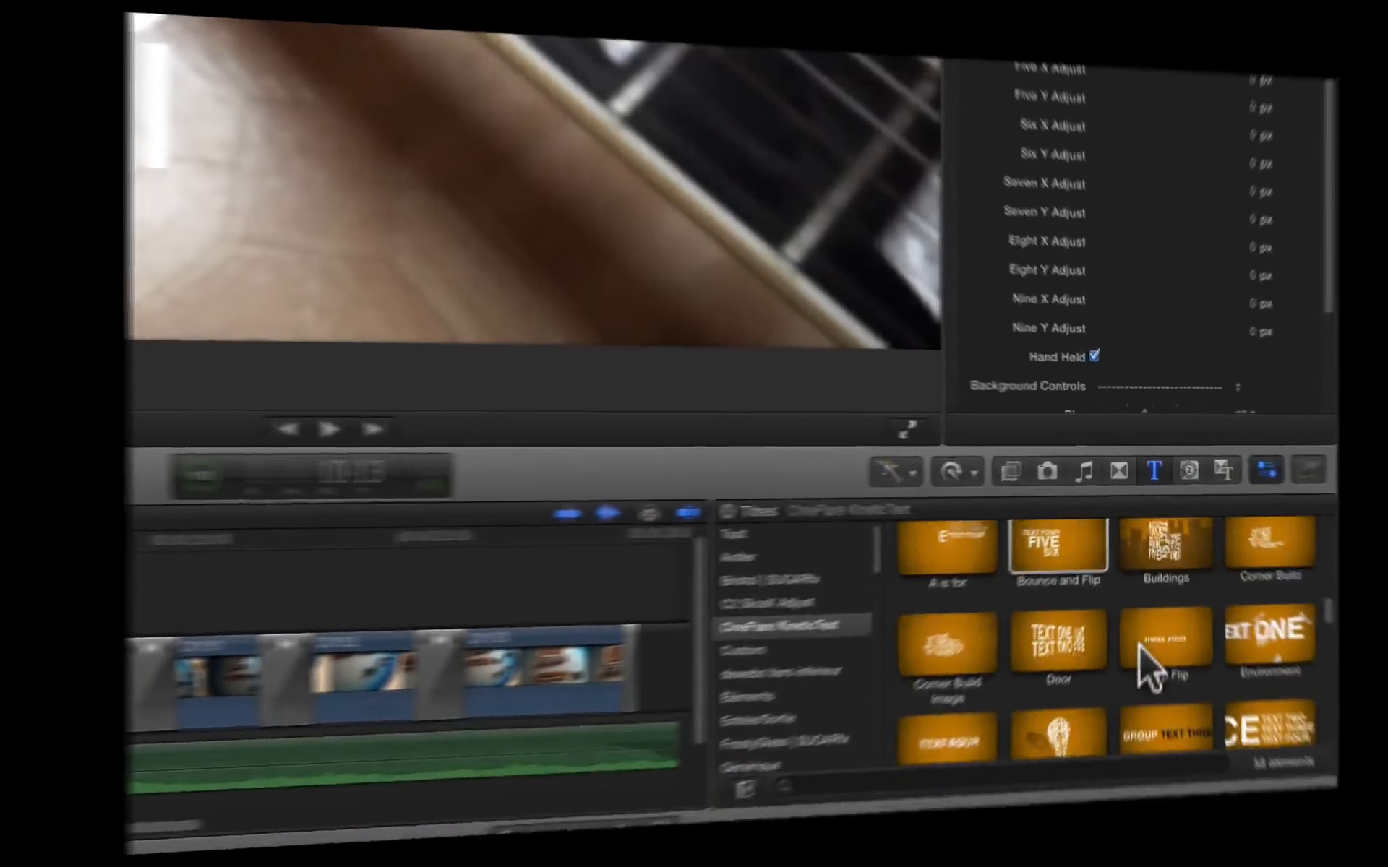
Step: Add the Image Swipe title from the CineFlare KineticText Continuous Titles above the second C0149 clip, starting where the clip begins
scroll(1134, 719, down, 1)
scroll(1131, 719, up, 3)
scroll(1133, 720, down, 2)
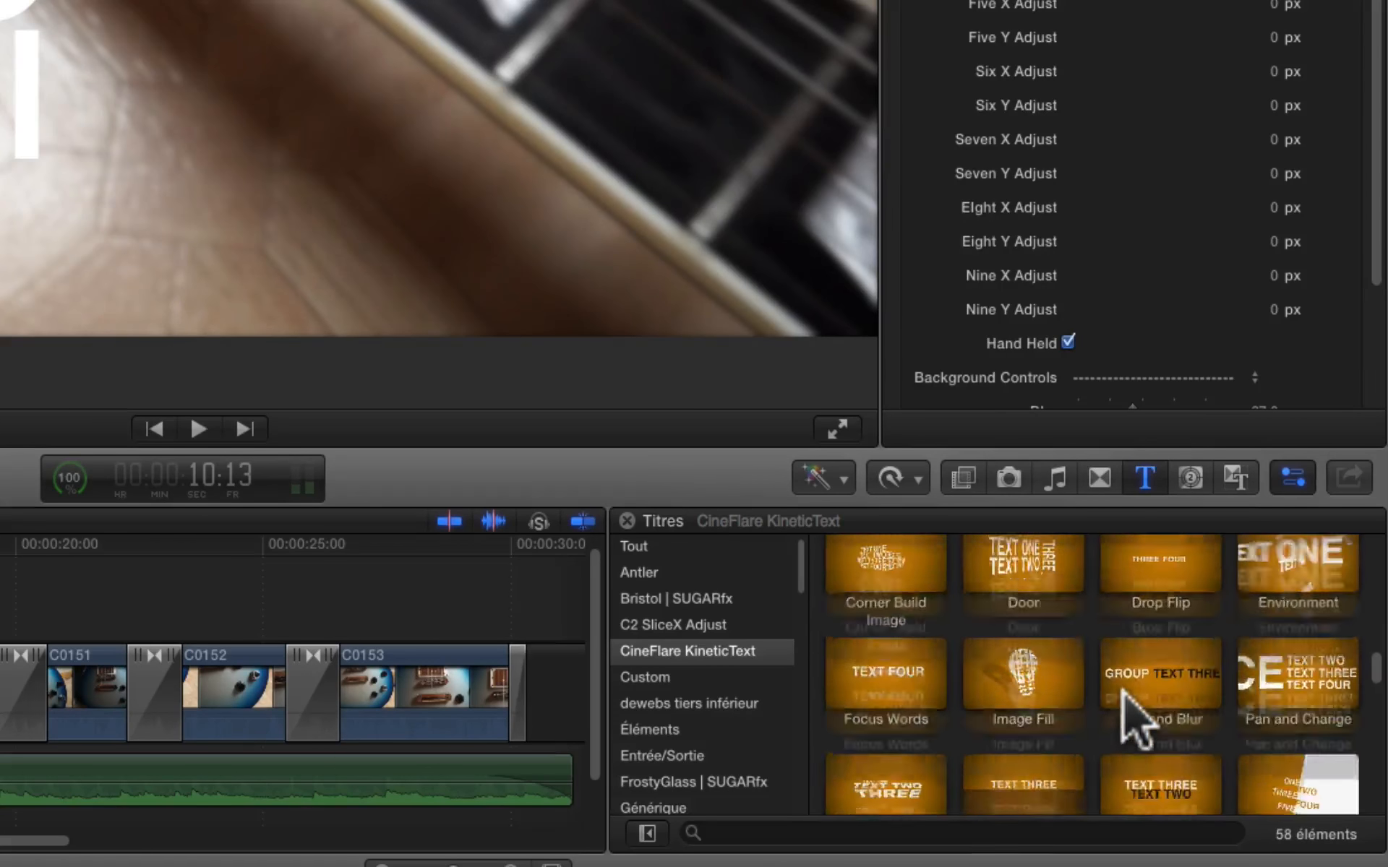
scroll(1135, 722, up, 2)
scroll(1121, 693, down, 6)
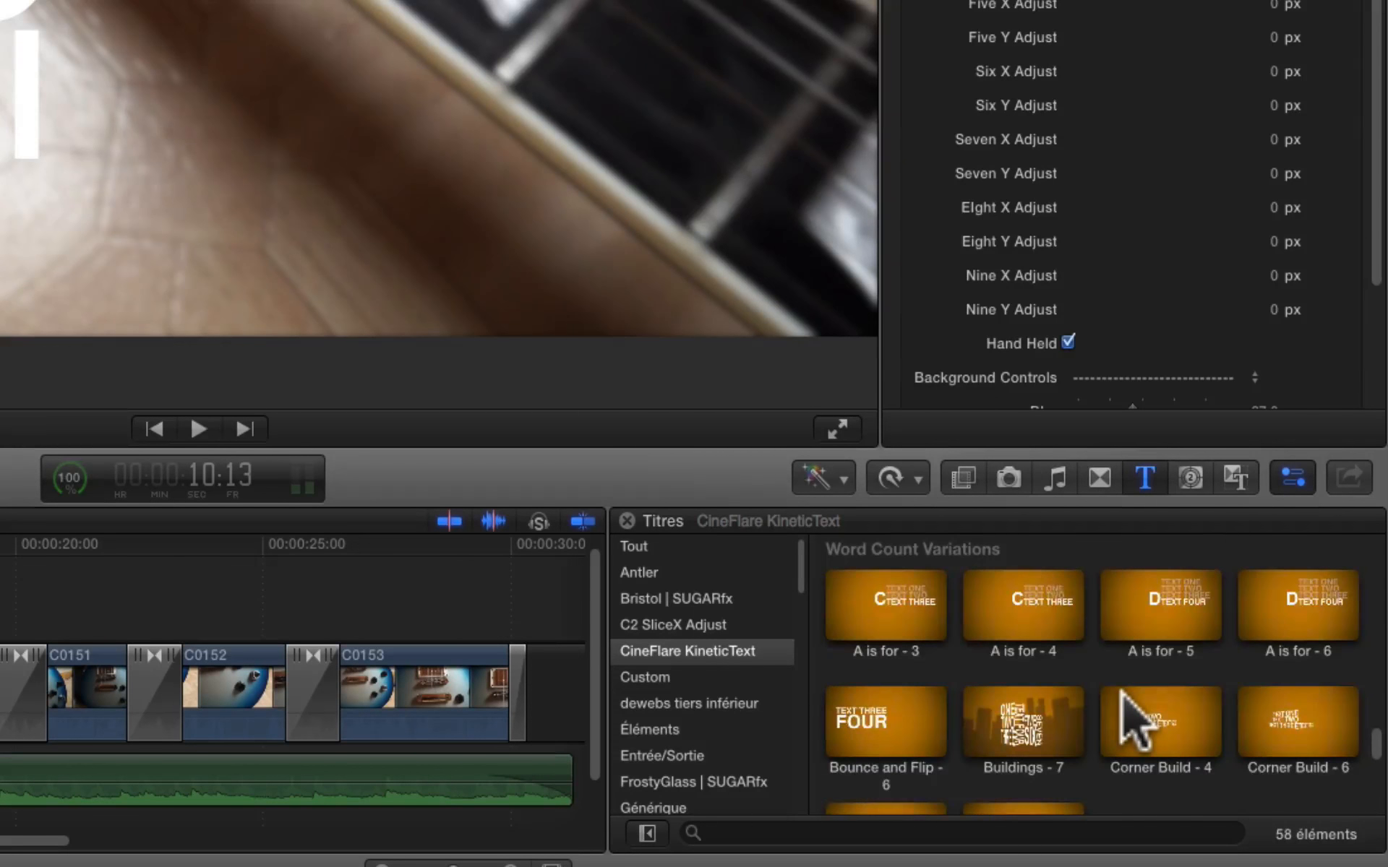
scroll(1121, 694, up, 3)
scroll(1121, 693, up, 6)
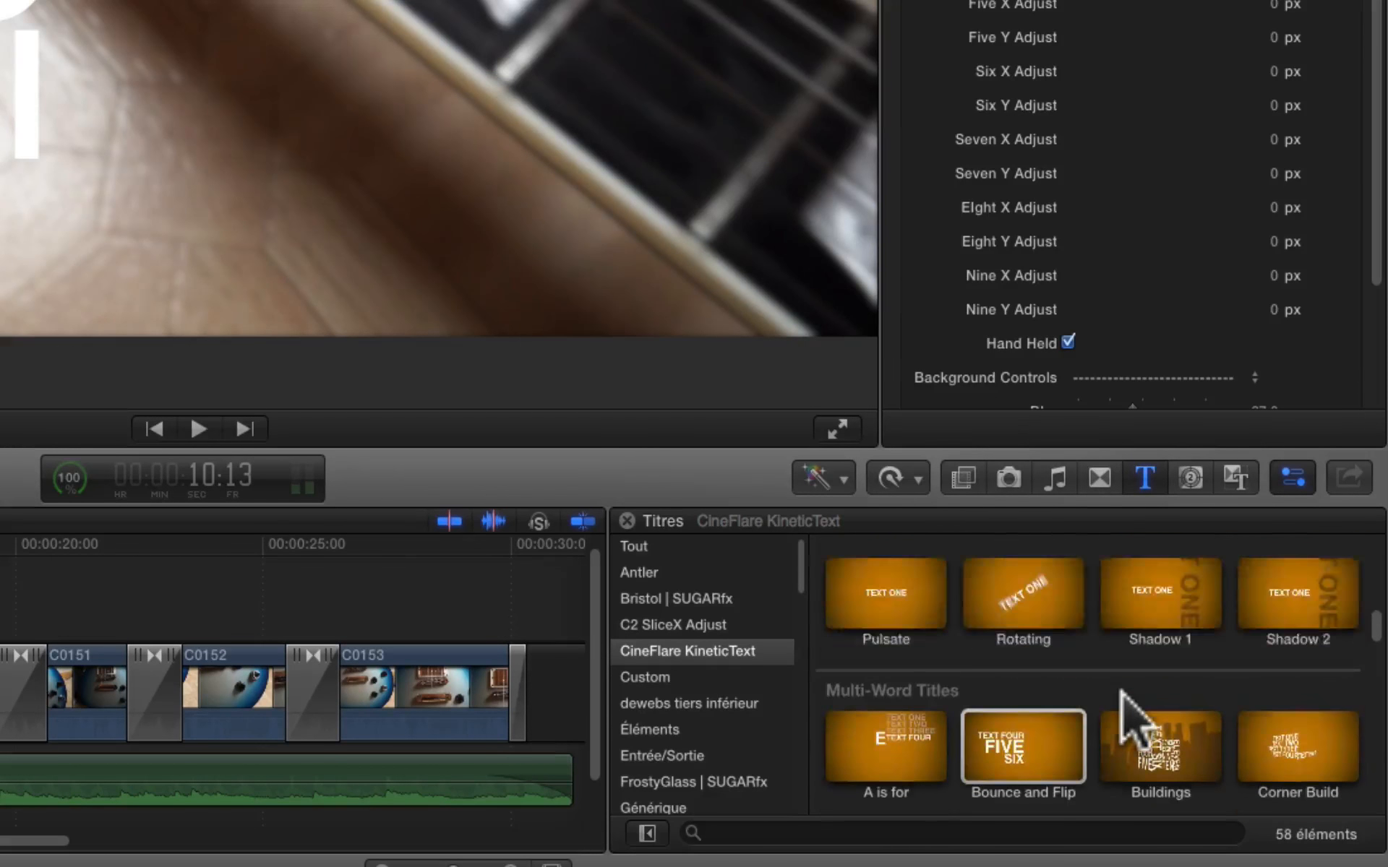
scroll(1122, 691, up, 2)
drag(1131, 719, 327, 767)
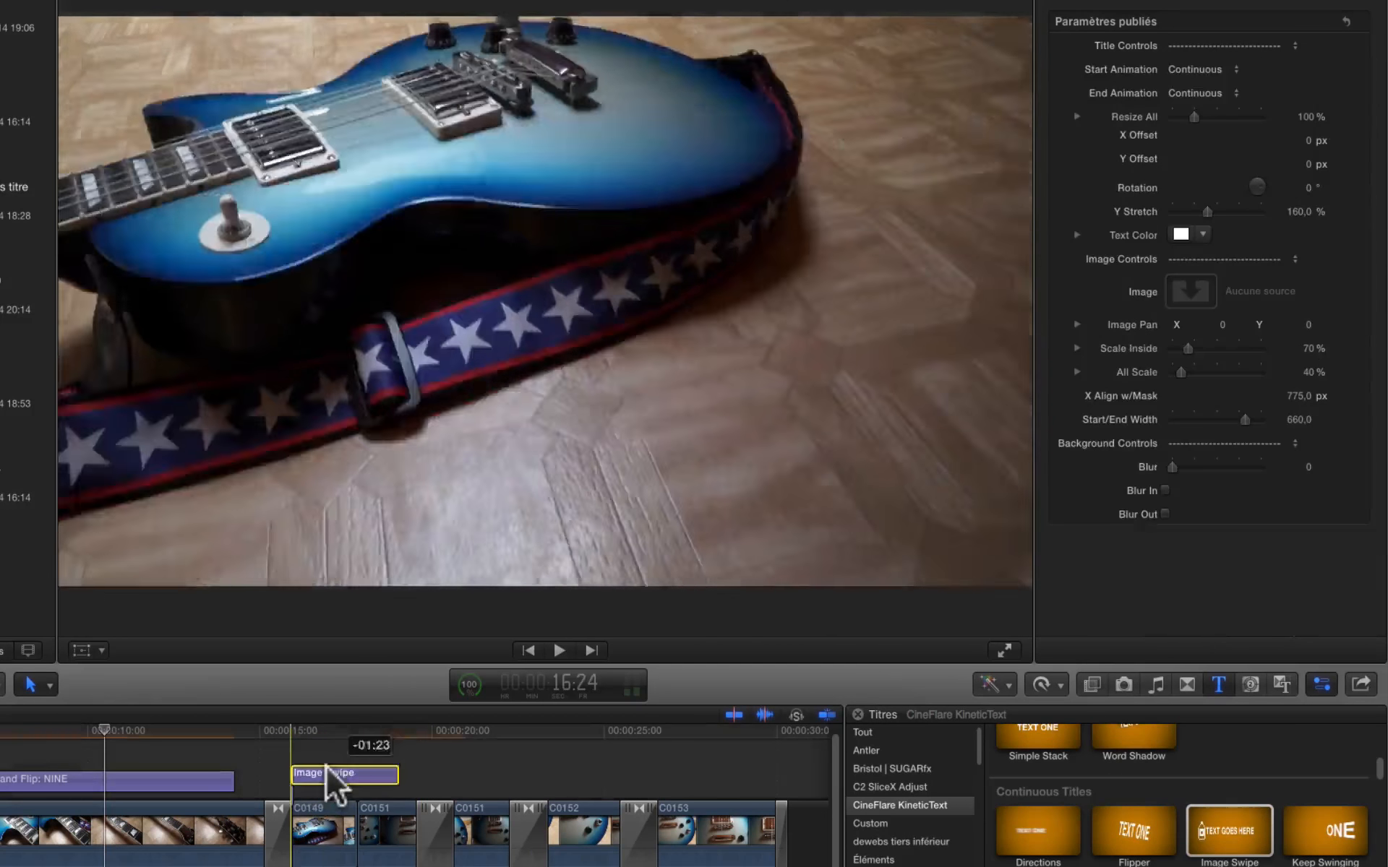
Step: Replace the Image Swipe title's placeholder text with "Accordage automatique"
click(328, 731)
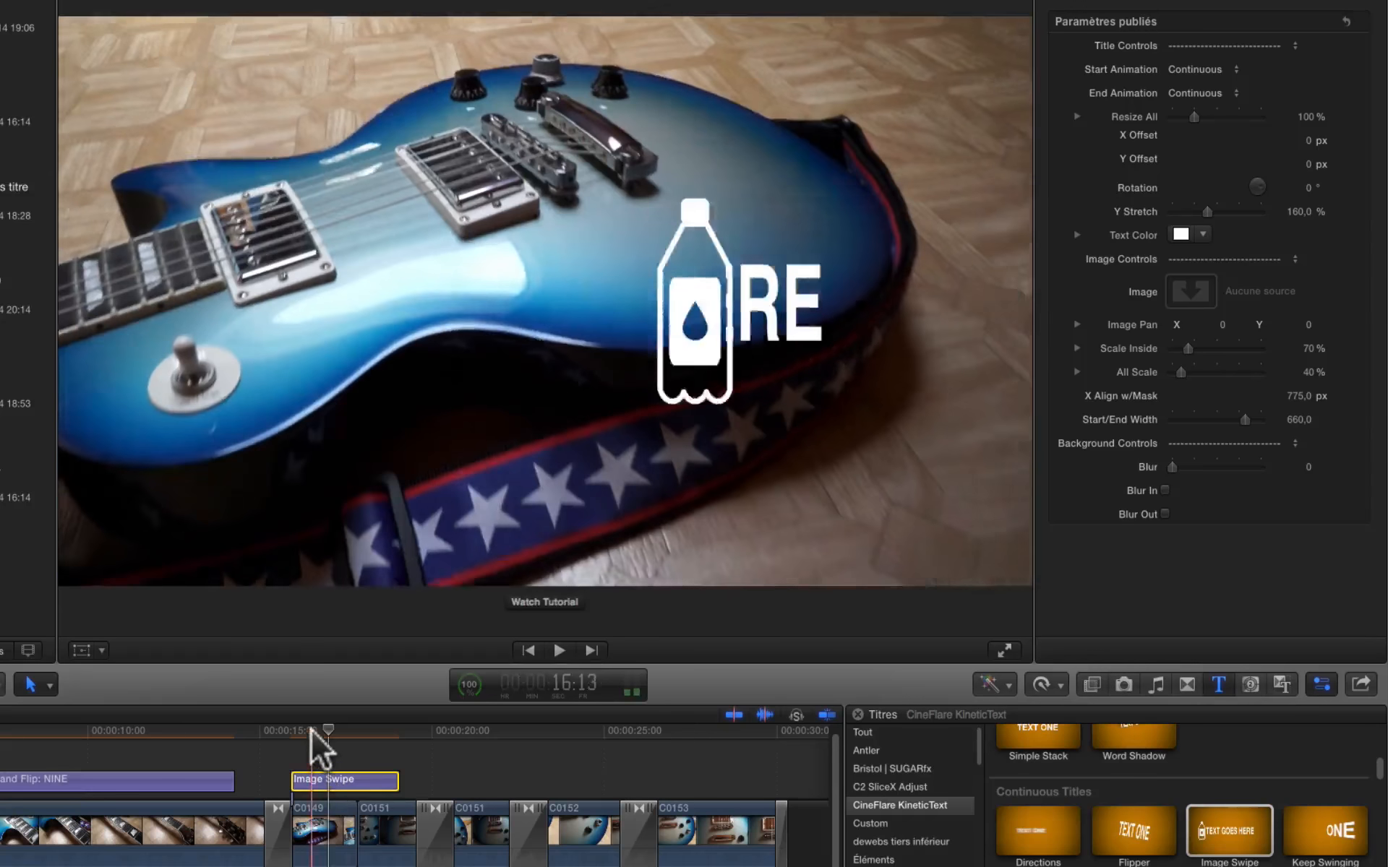
click(316, 731)
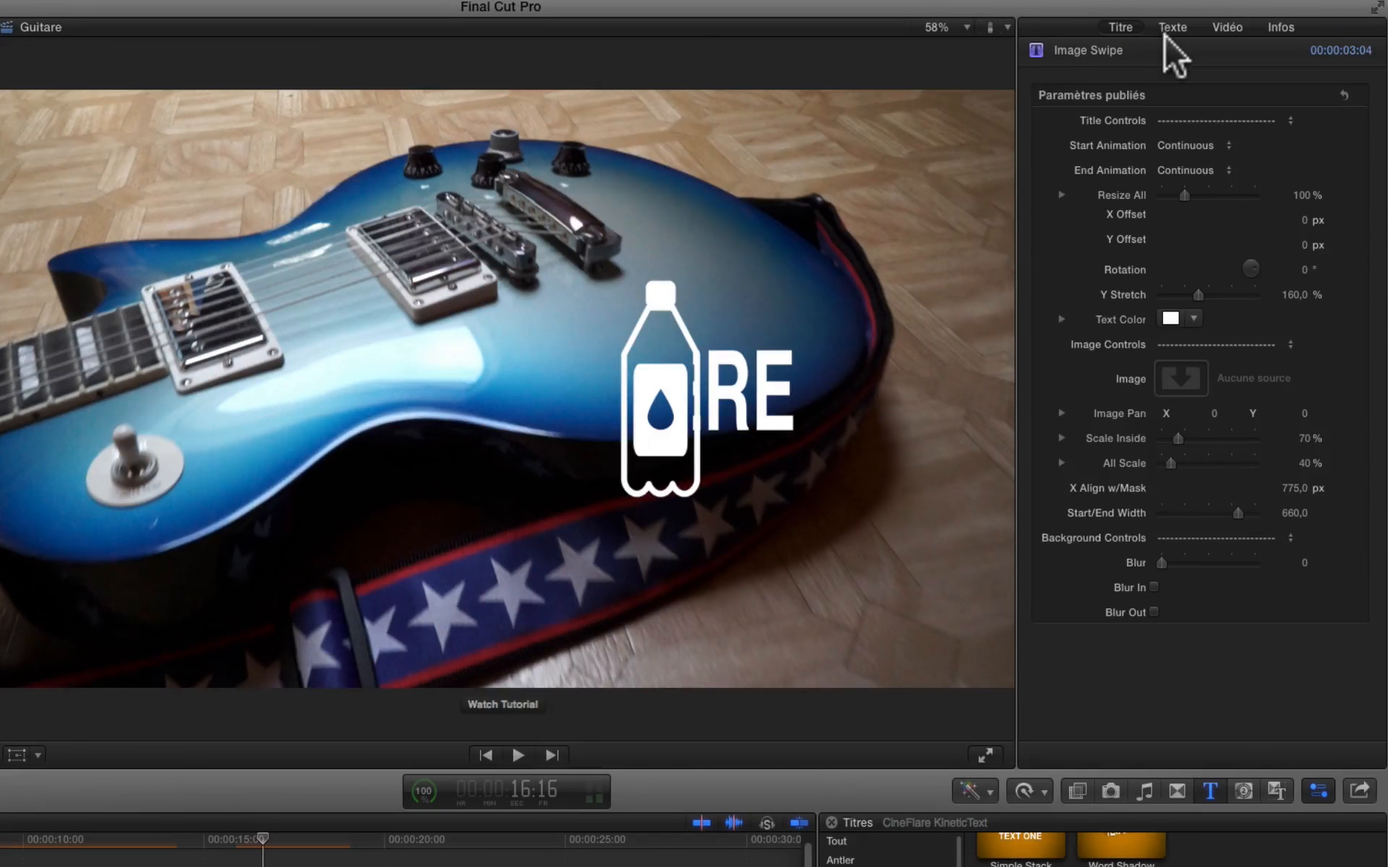
click(1172, 28)
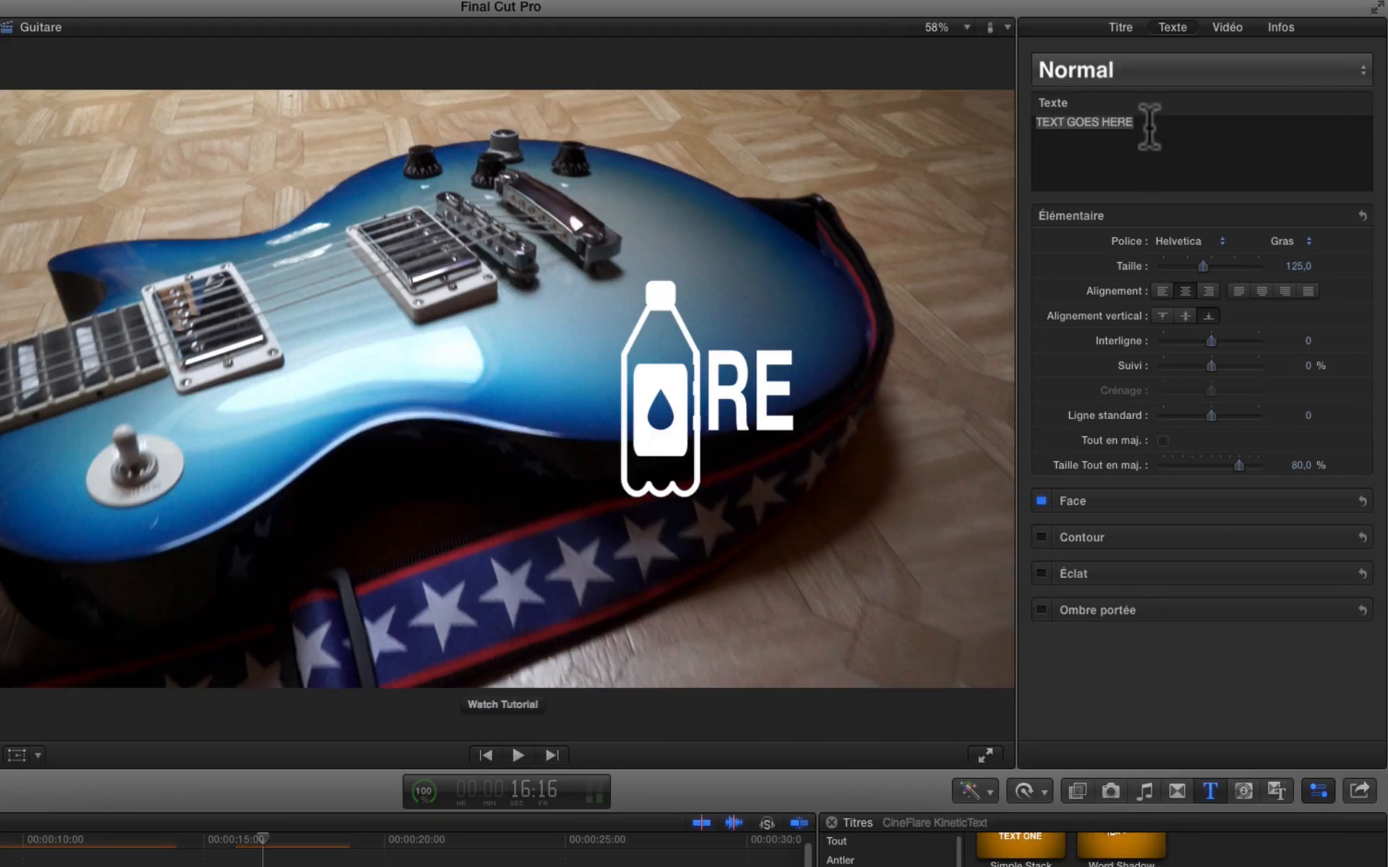
drag(1149, 126, 1023, 114)
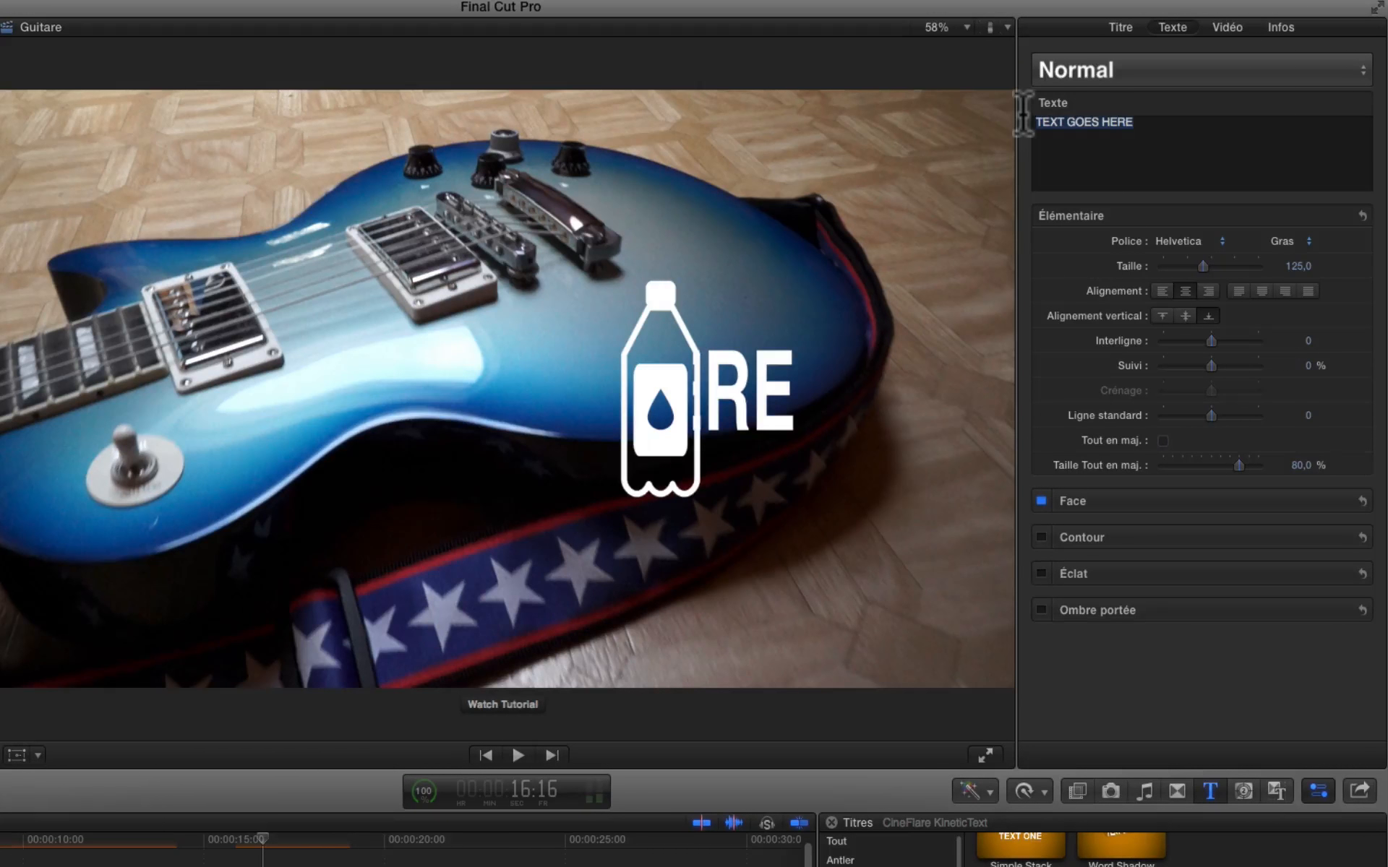
text(Accord)
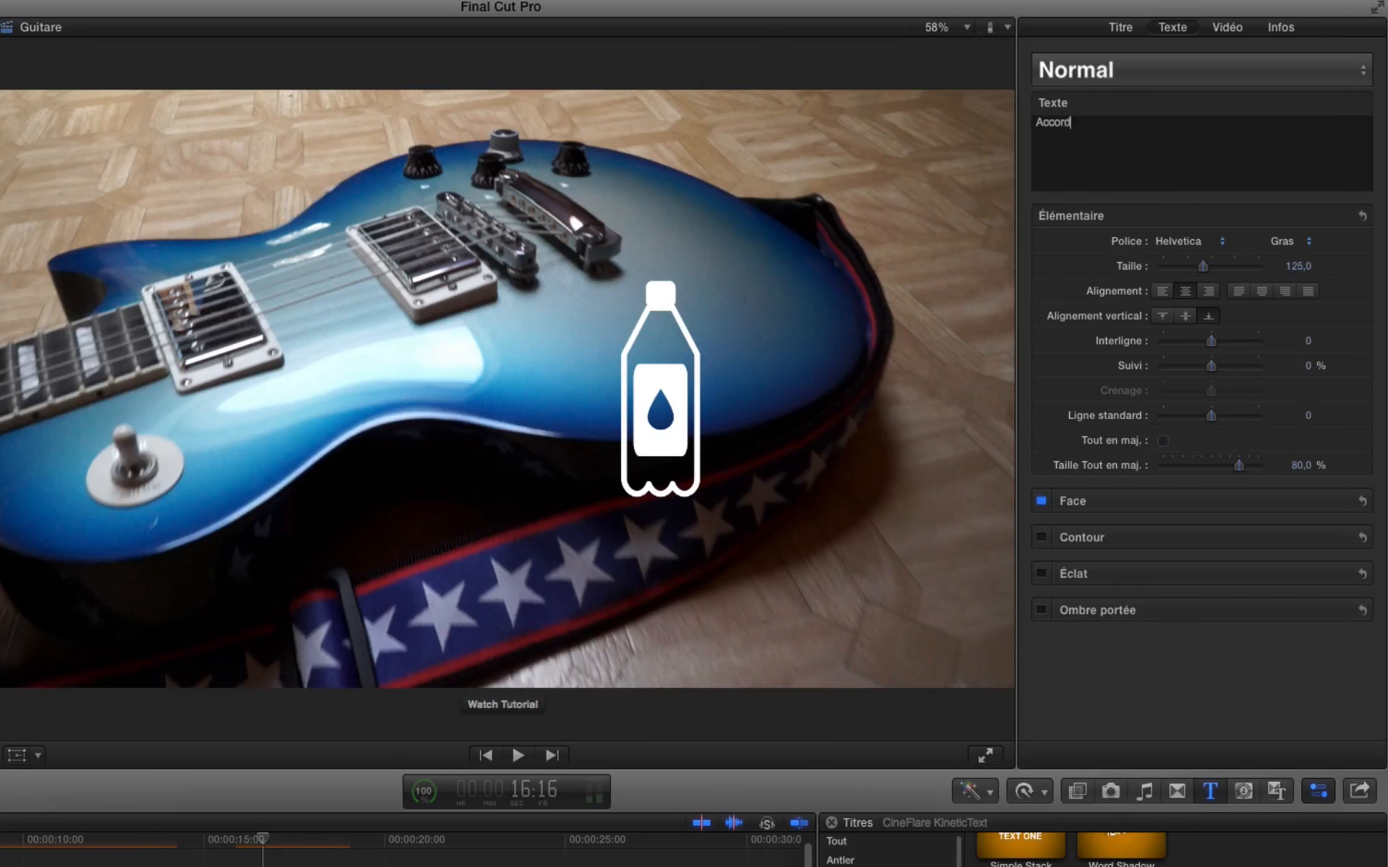
text(age automa)
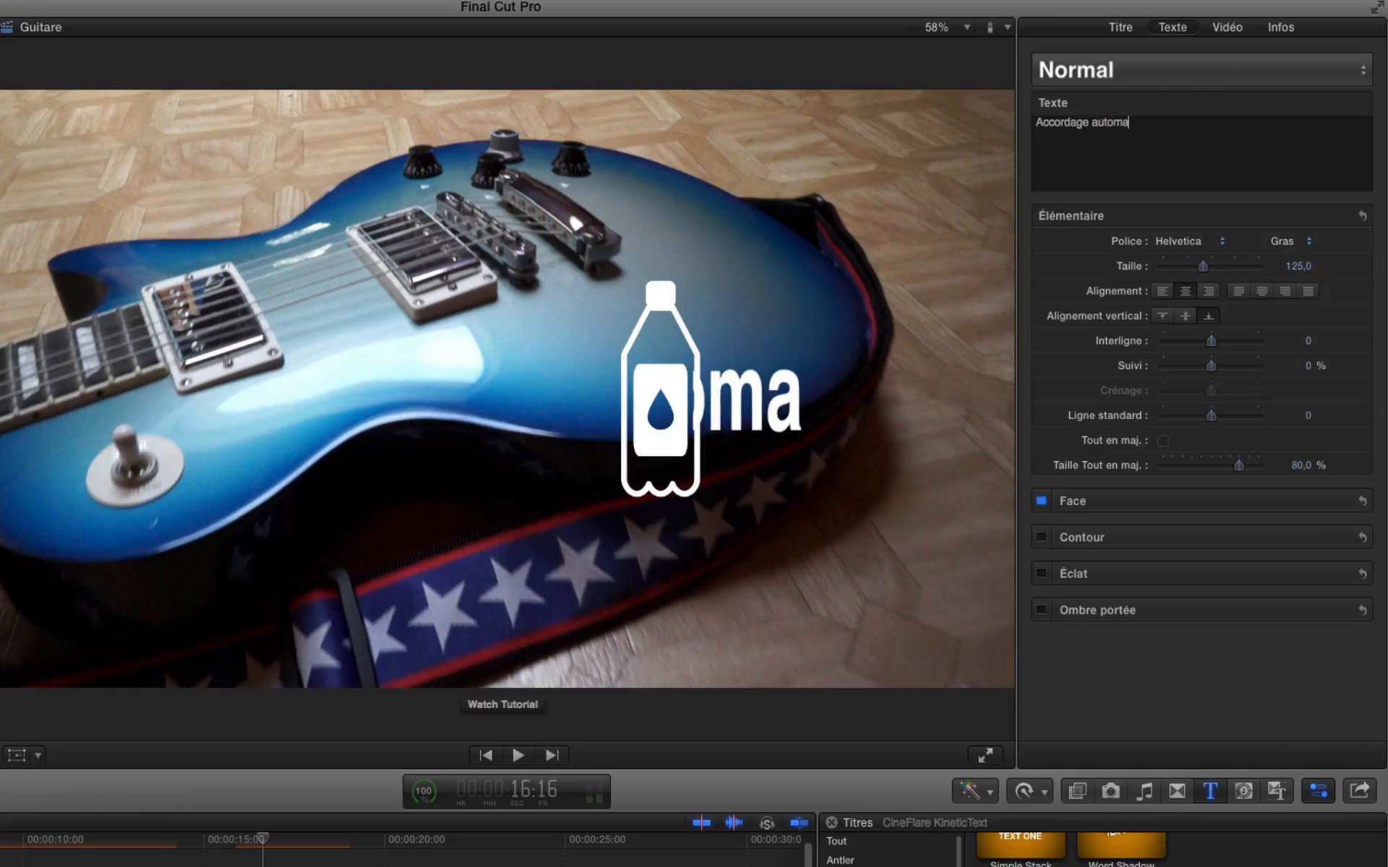
text(tique)
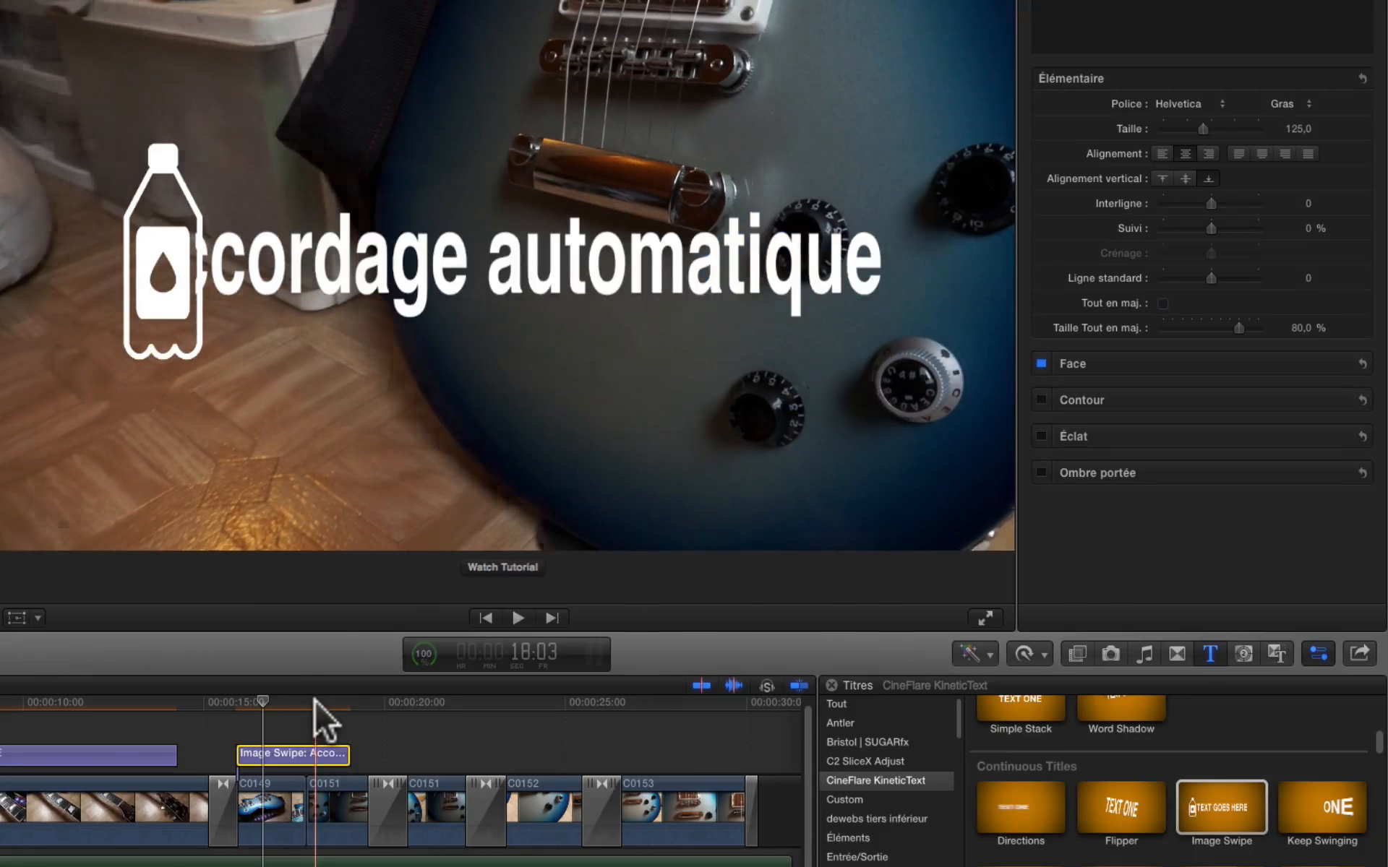
Step: Reduce the font size of "Accordage automatique" to 92 with the full text showing at 17:11
click(315, 701)
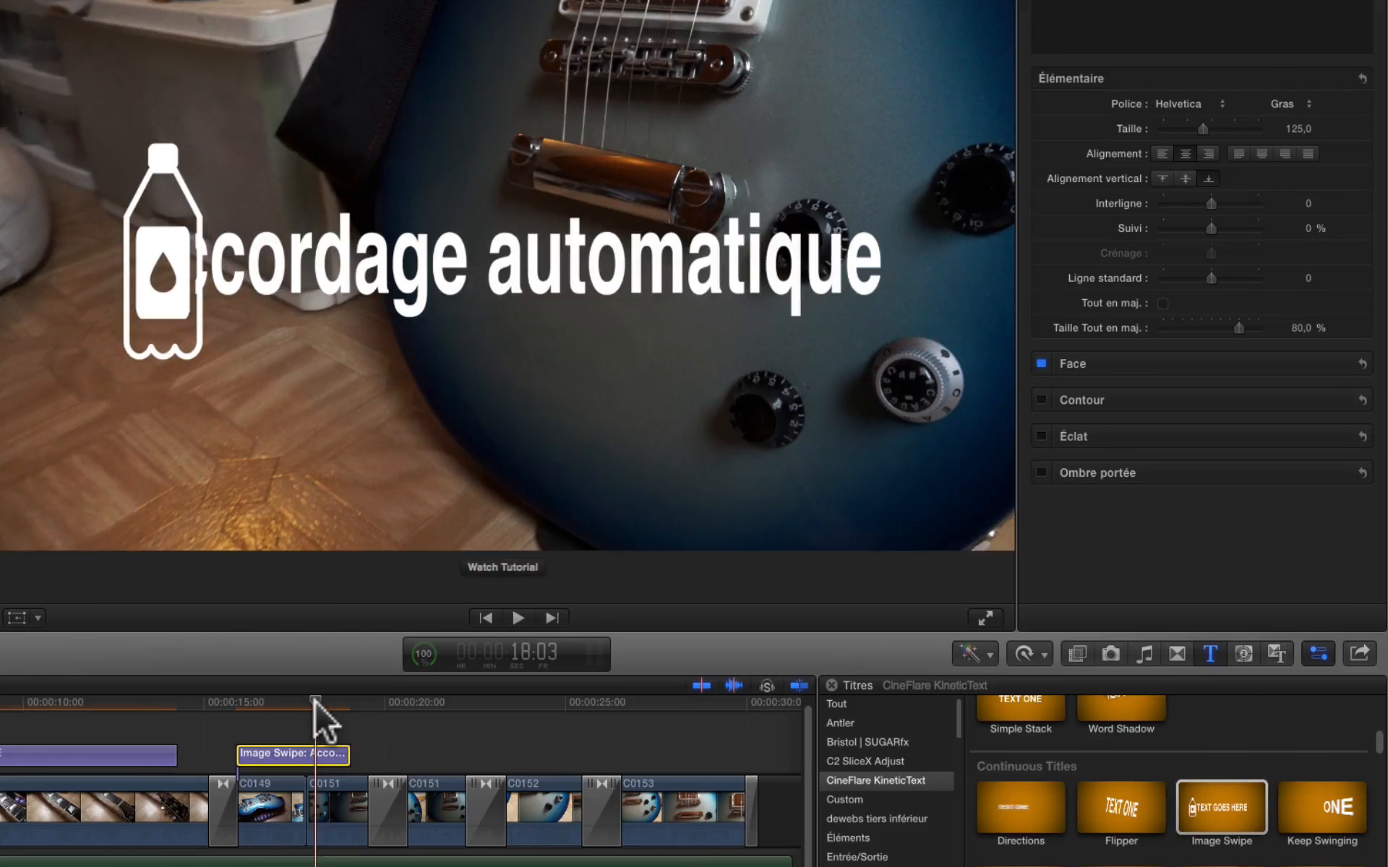
click(349, 705)
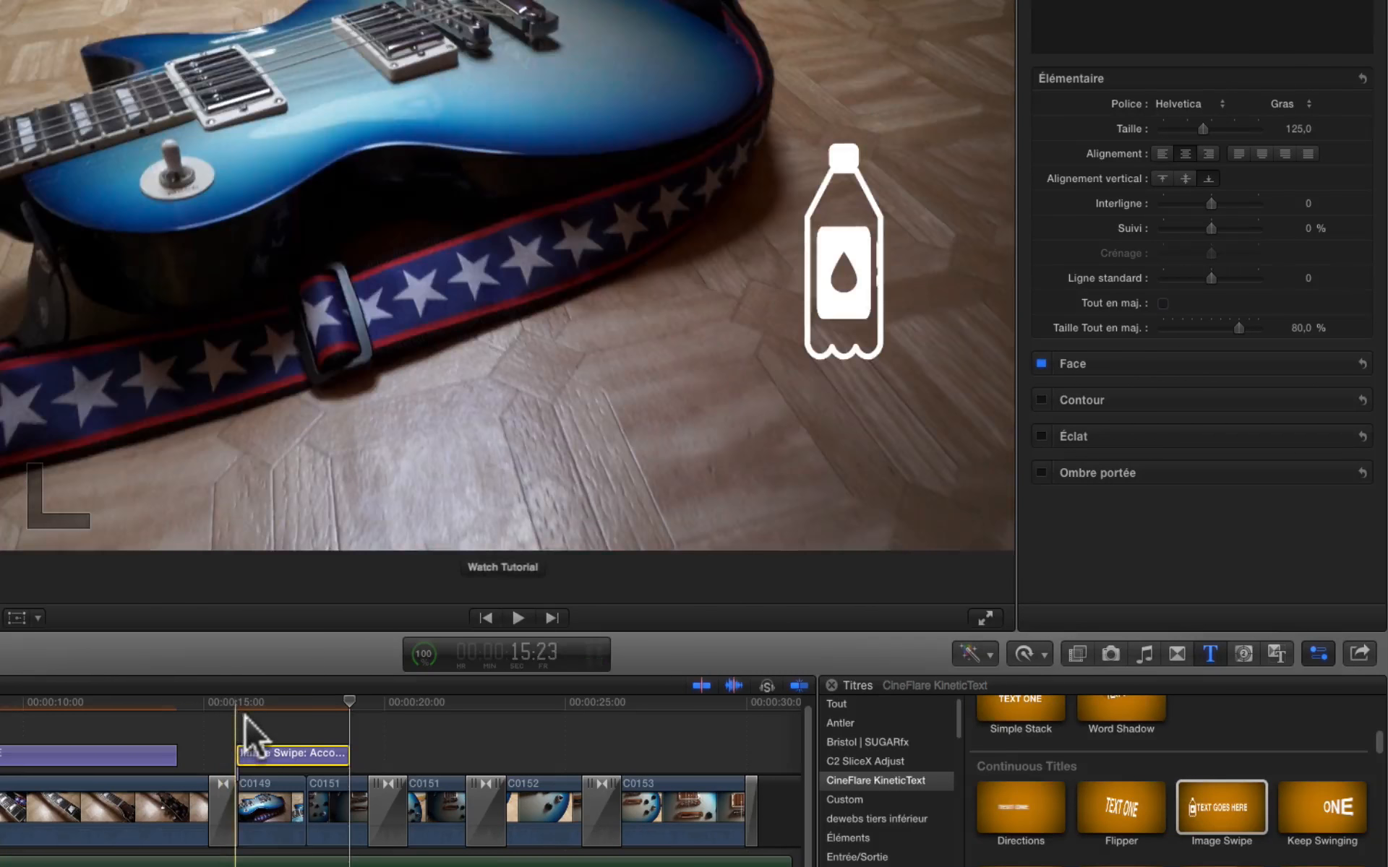
click(290, 719)
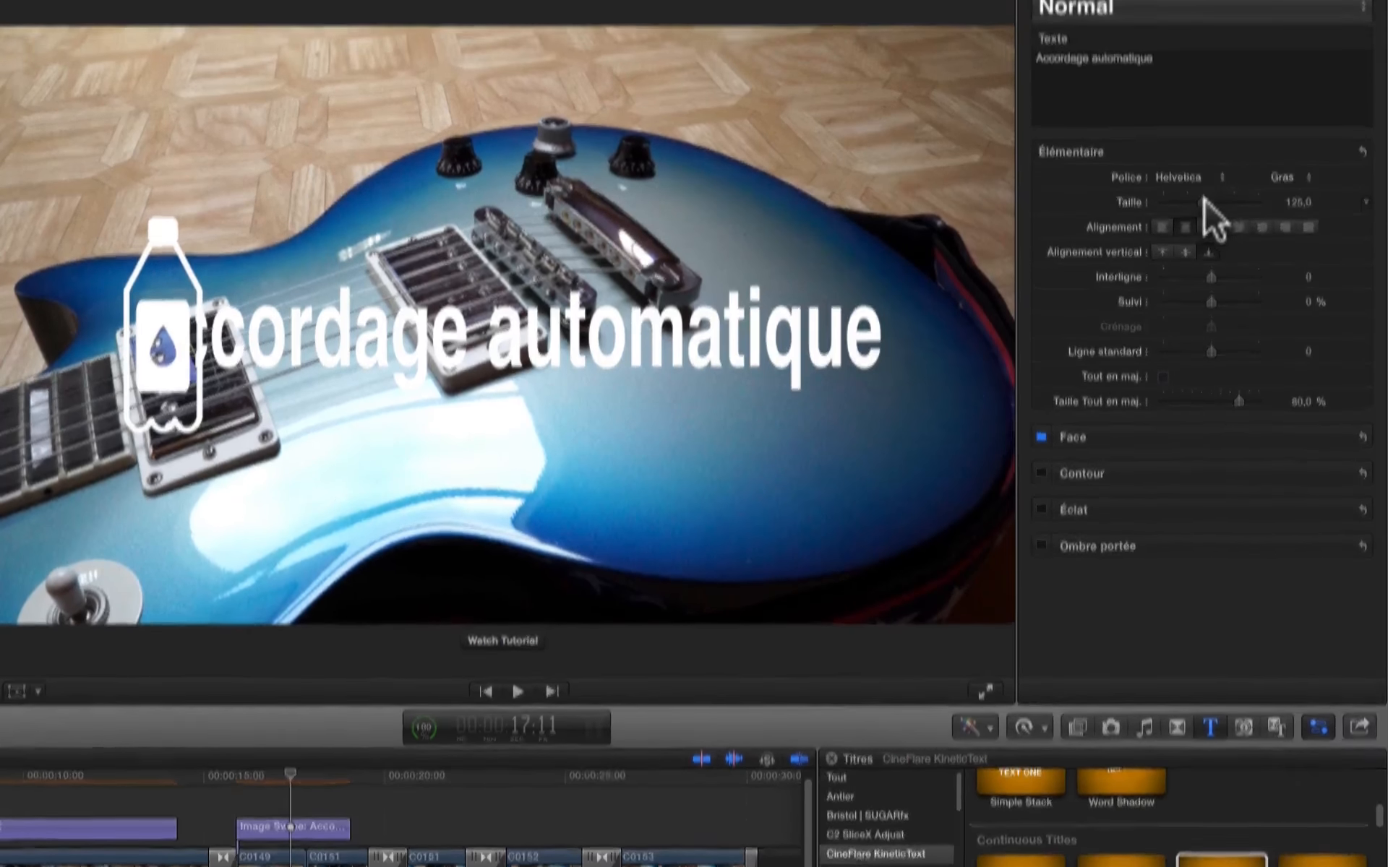
drag(1203, 128, 1195, 131)
drag(1196, 262, 1193, 267)
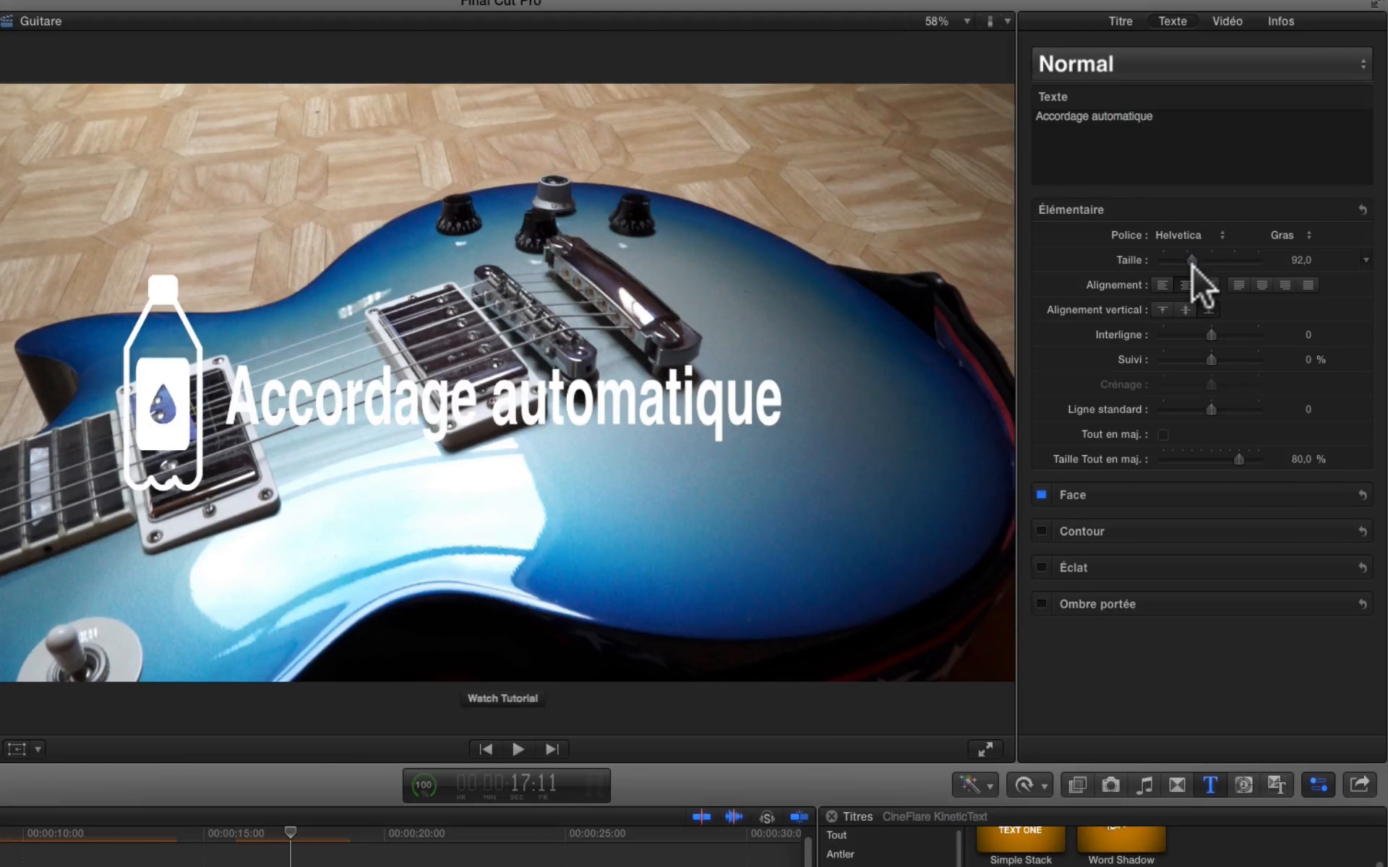
Step: Set the Image Swipe text's face color to yellow and the title's Text Color parameter to golden yellow
click(1317, 495)
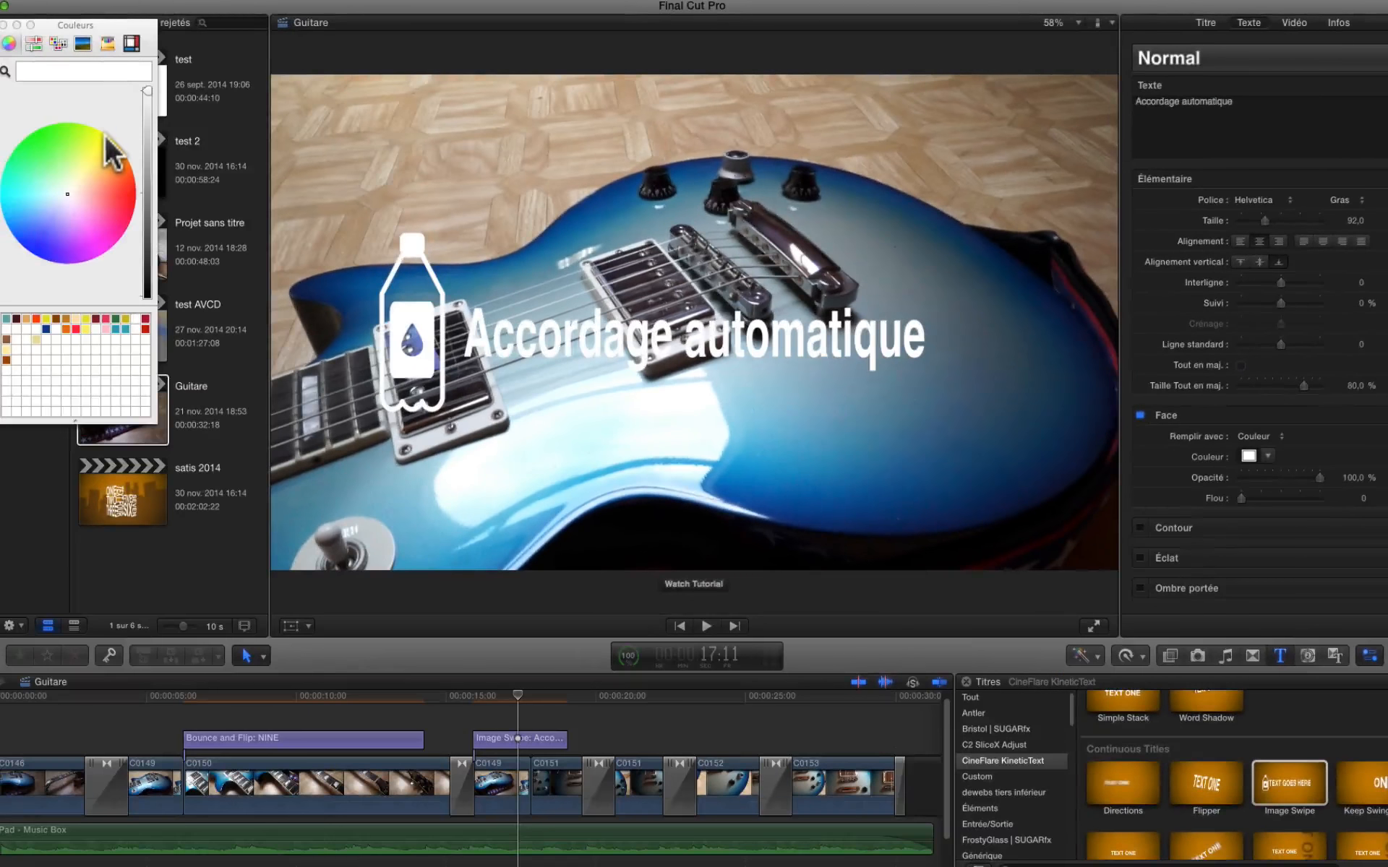
click(105, 137)
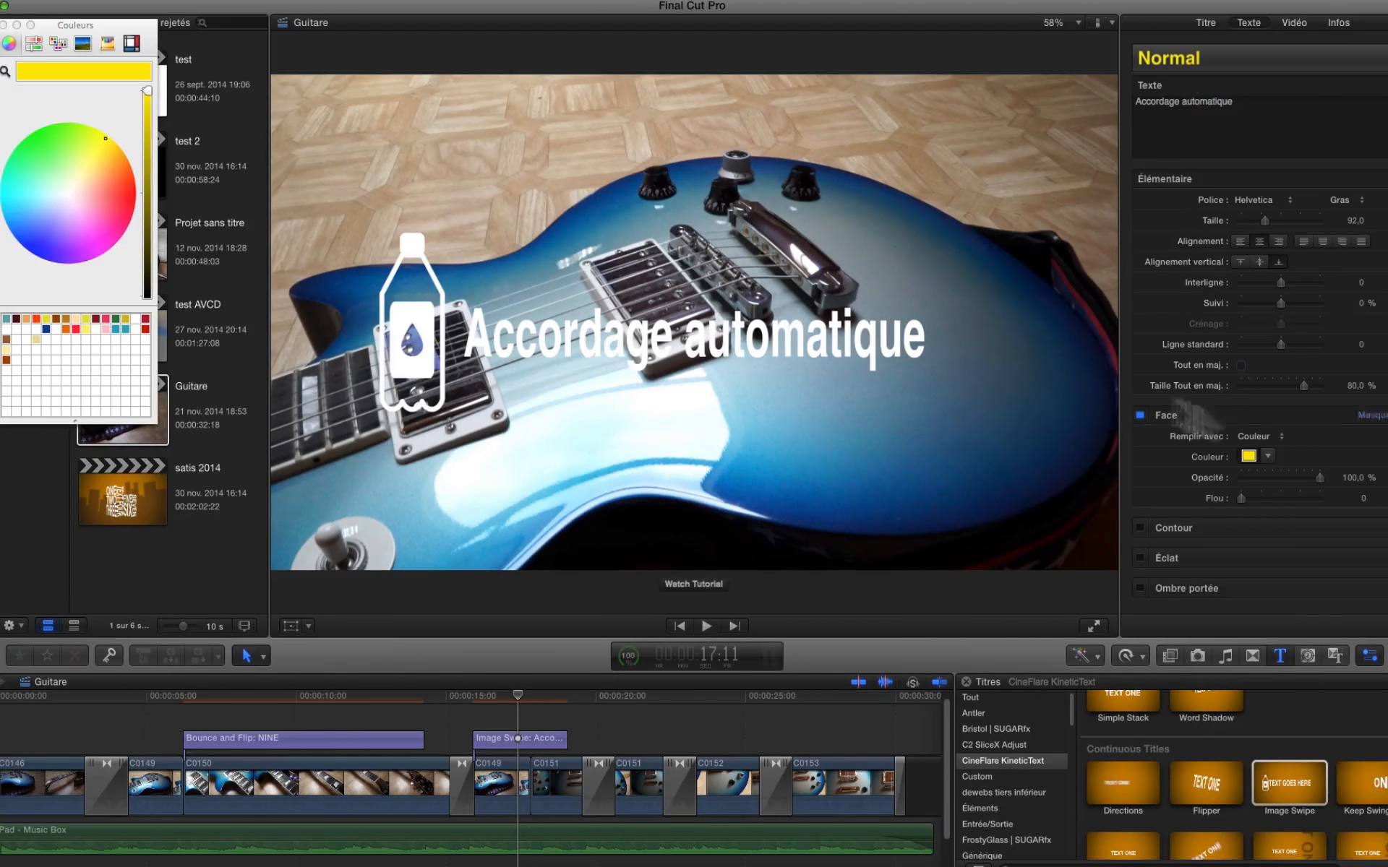
click(1202, 23)
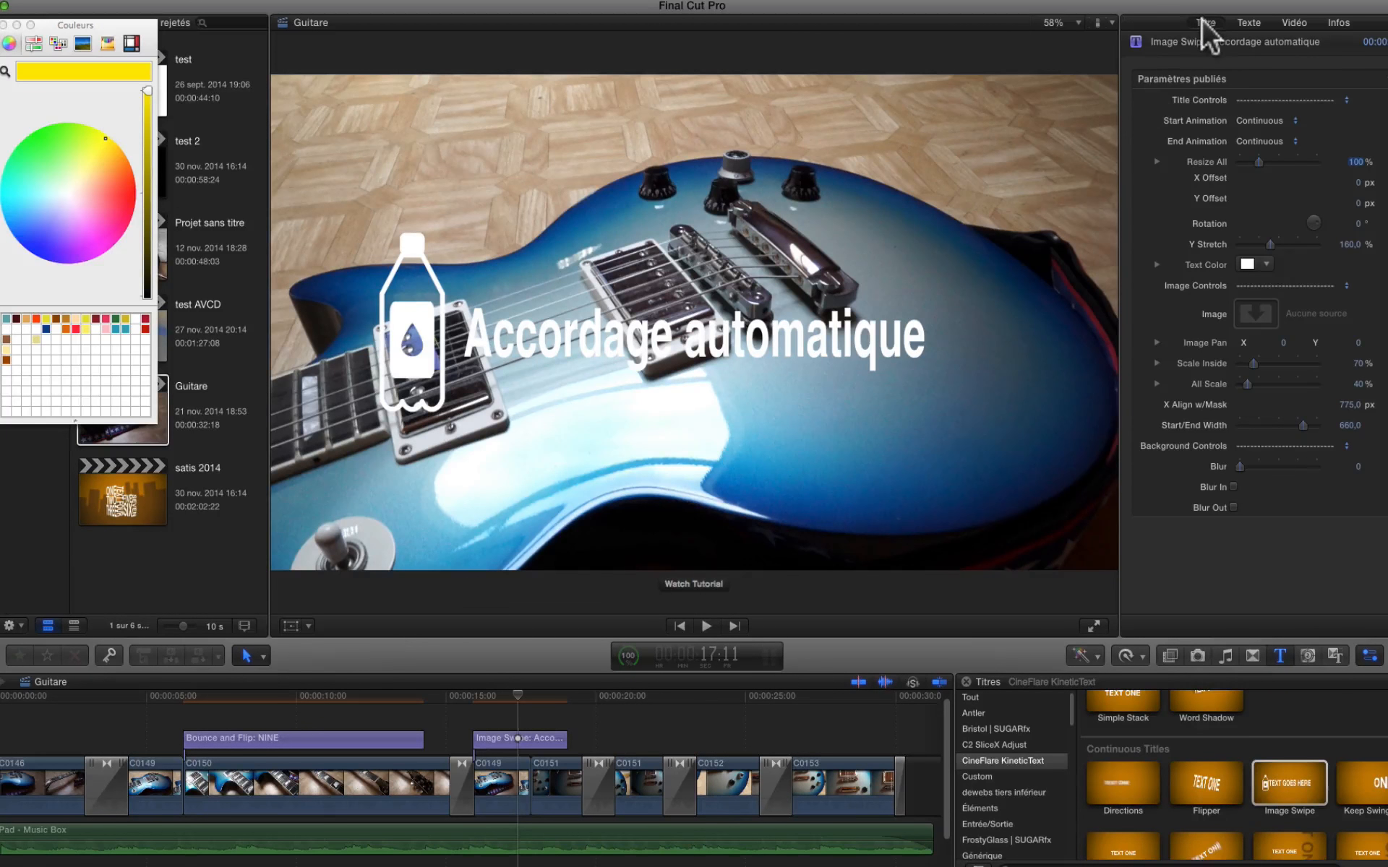
click(1248, 261)
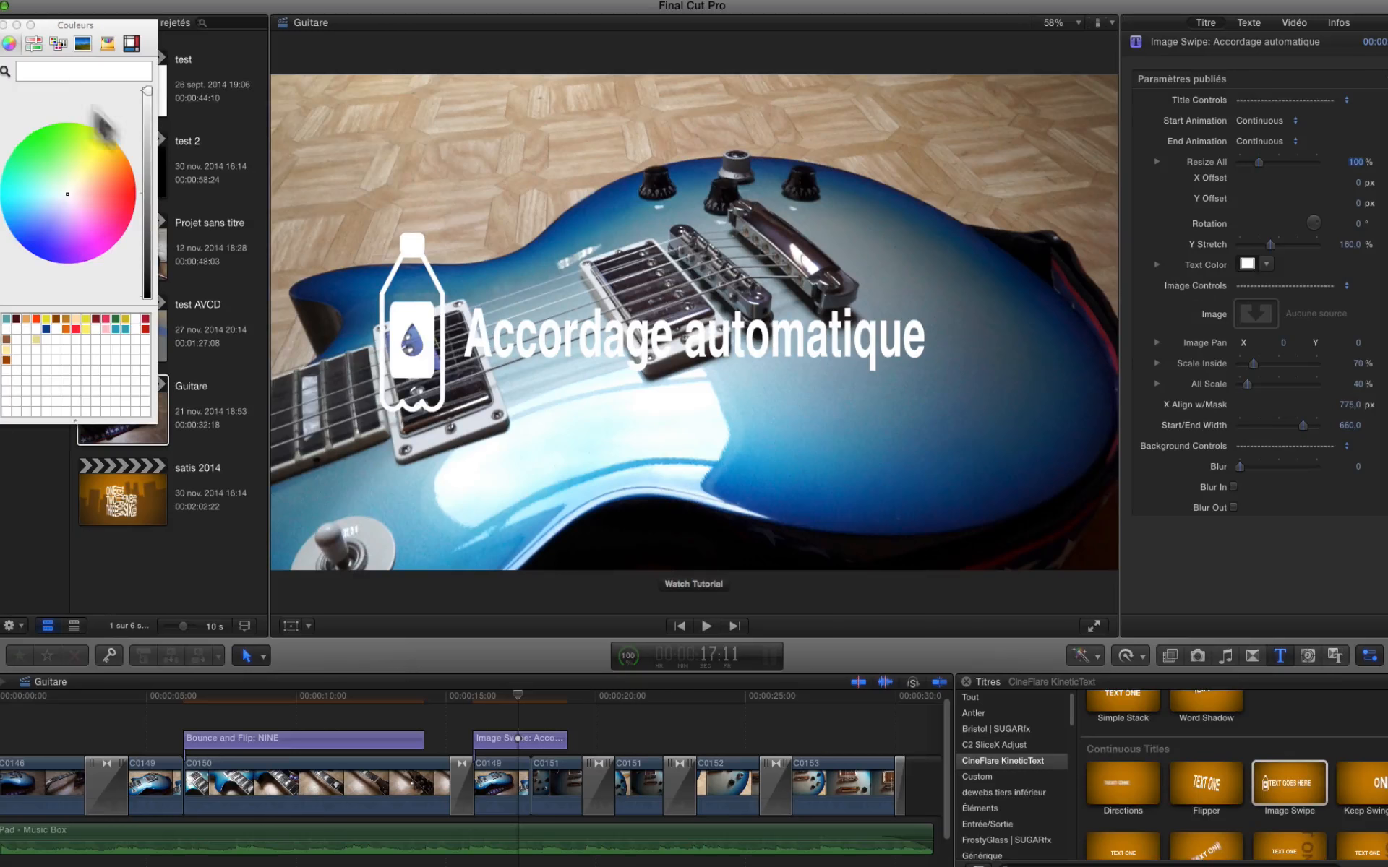
click(110, 142)
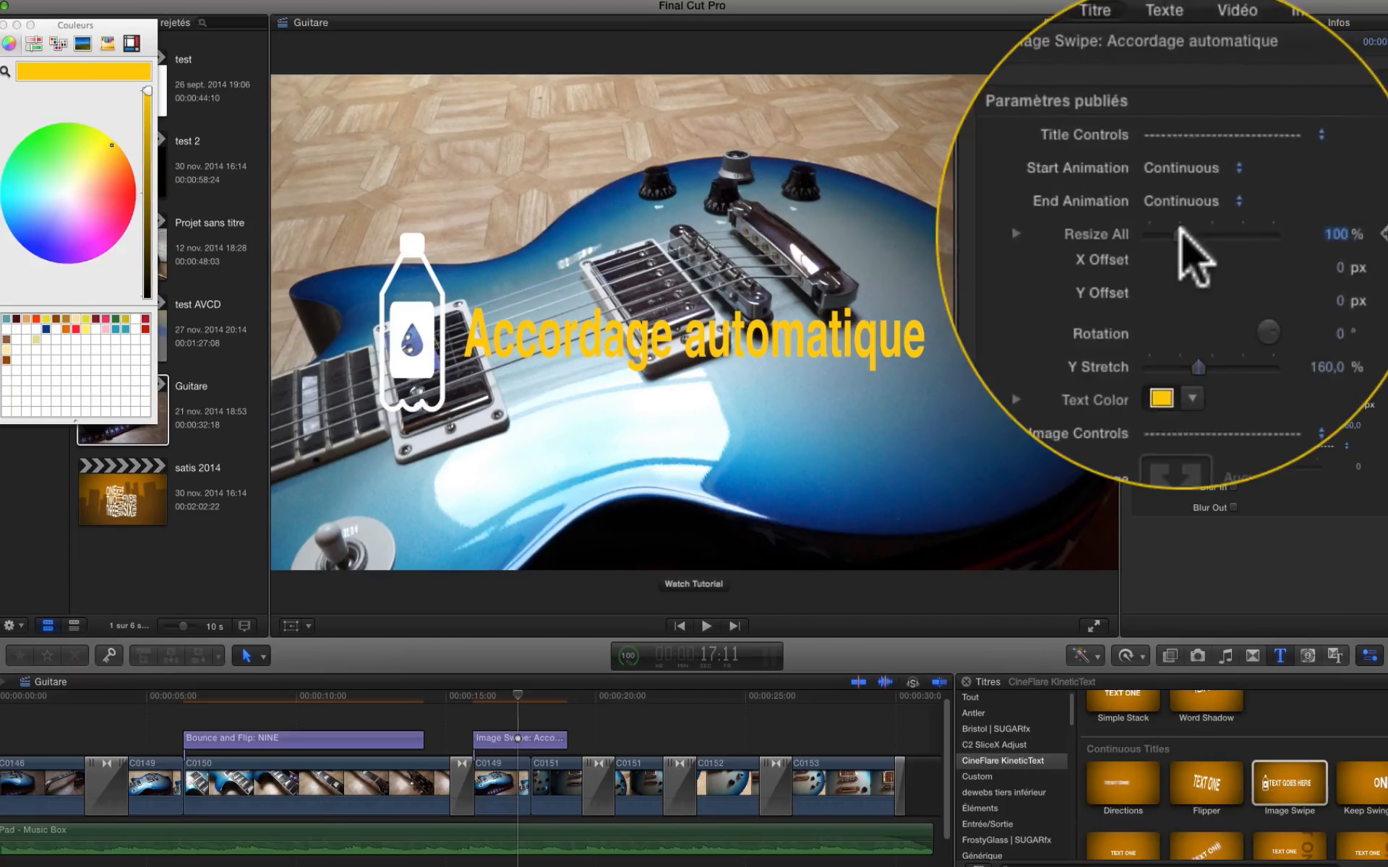
Step: Resize the whole Image Swipe title to 105% and set its X Offset to 31 px and Y Offset to -30 px
drag(1180, 230, 1179, 231)
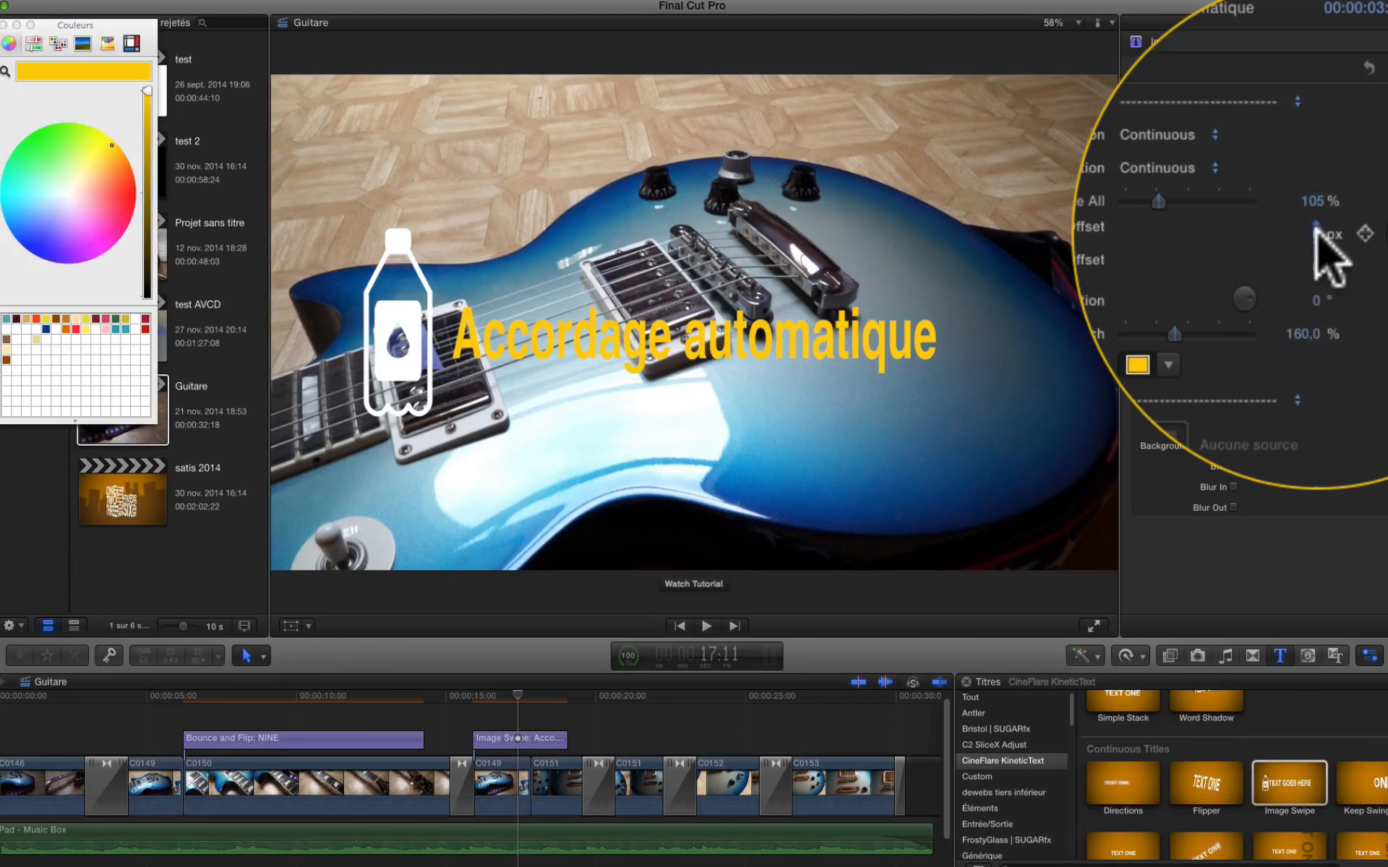
mouse_move(1316, 228)
mouse_down()
mouse_move(1331, 228)
mouse_move(1315, 226)
mouse_up()
drag(1315, 268, 1315, 289)
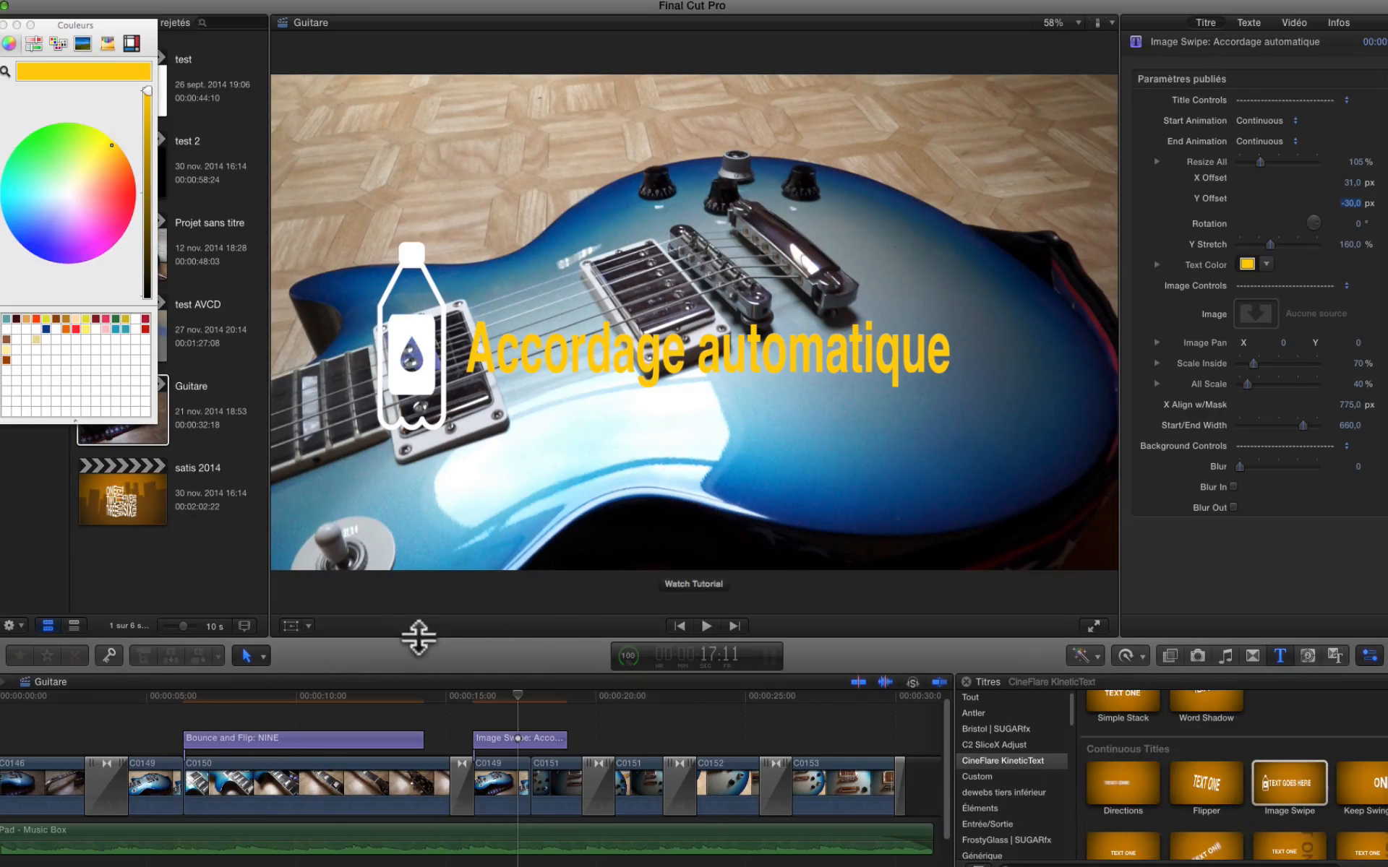
Step: Assign the C0146 guitar headstock clip as the Image Swipe title's image source in place of the bottle
mouse_move(493, 700)
mouse_down()
mouse_move(479, 703)
mouse_move(557, 707)
mouse_move(469, 708)
mouse_move(483, 703)
mouse_up()
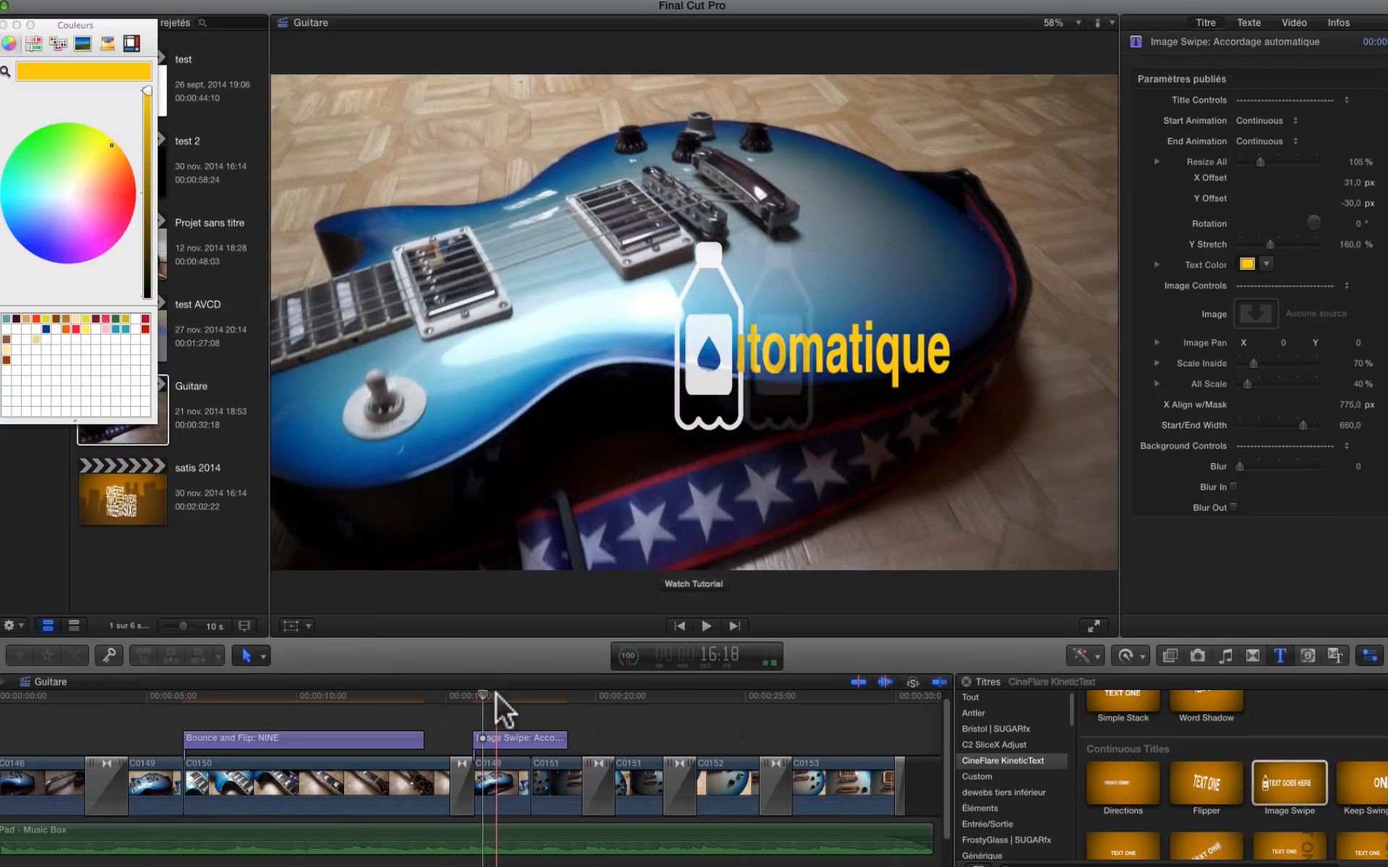
click(495, 694)
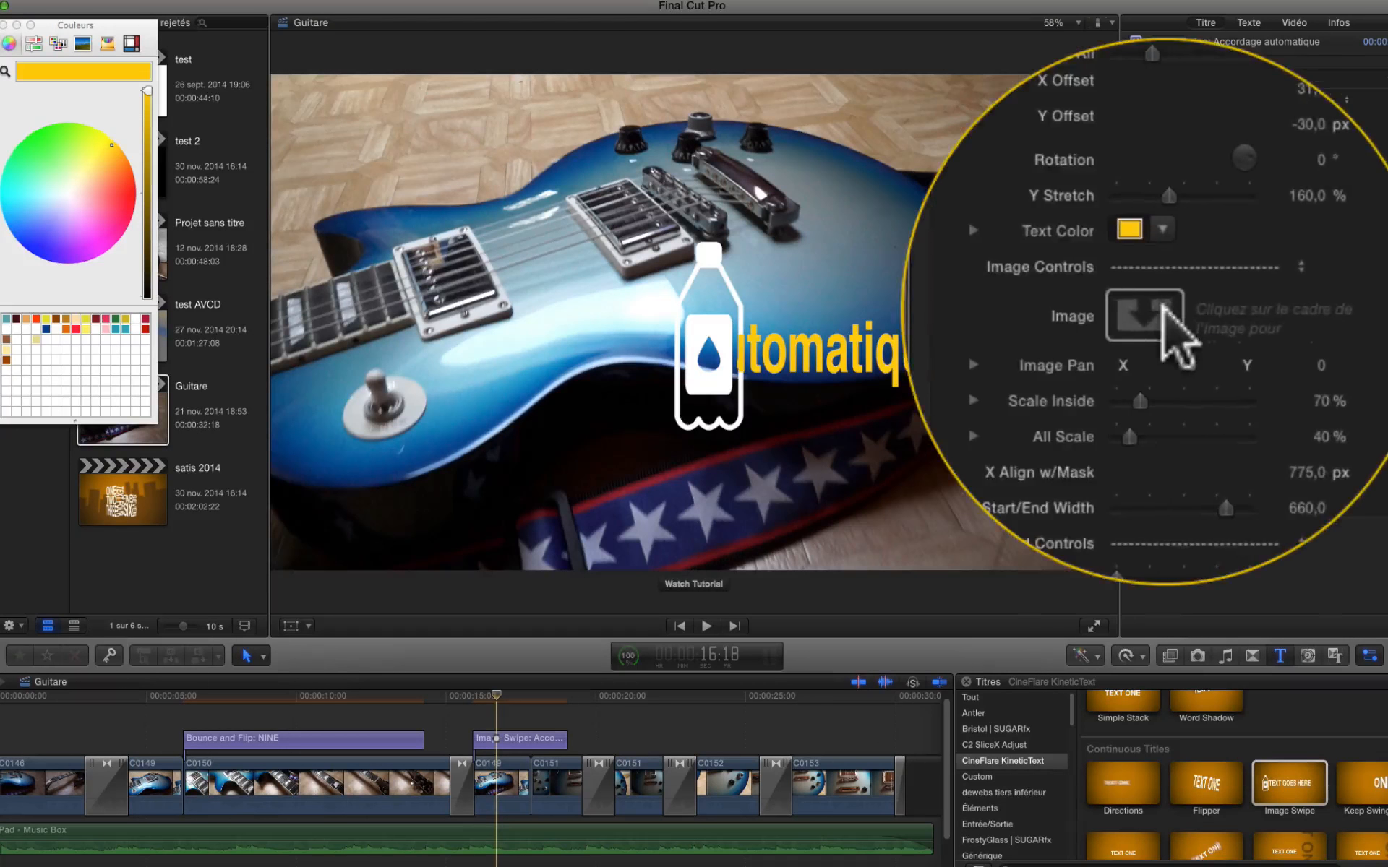
click(1160, 312)
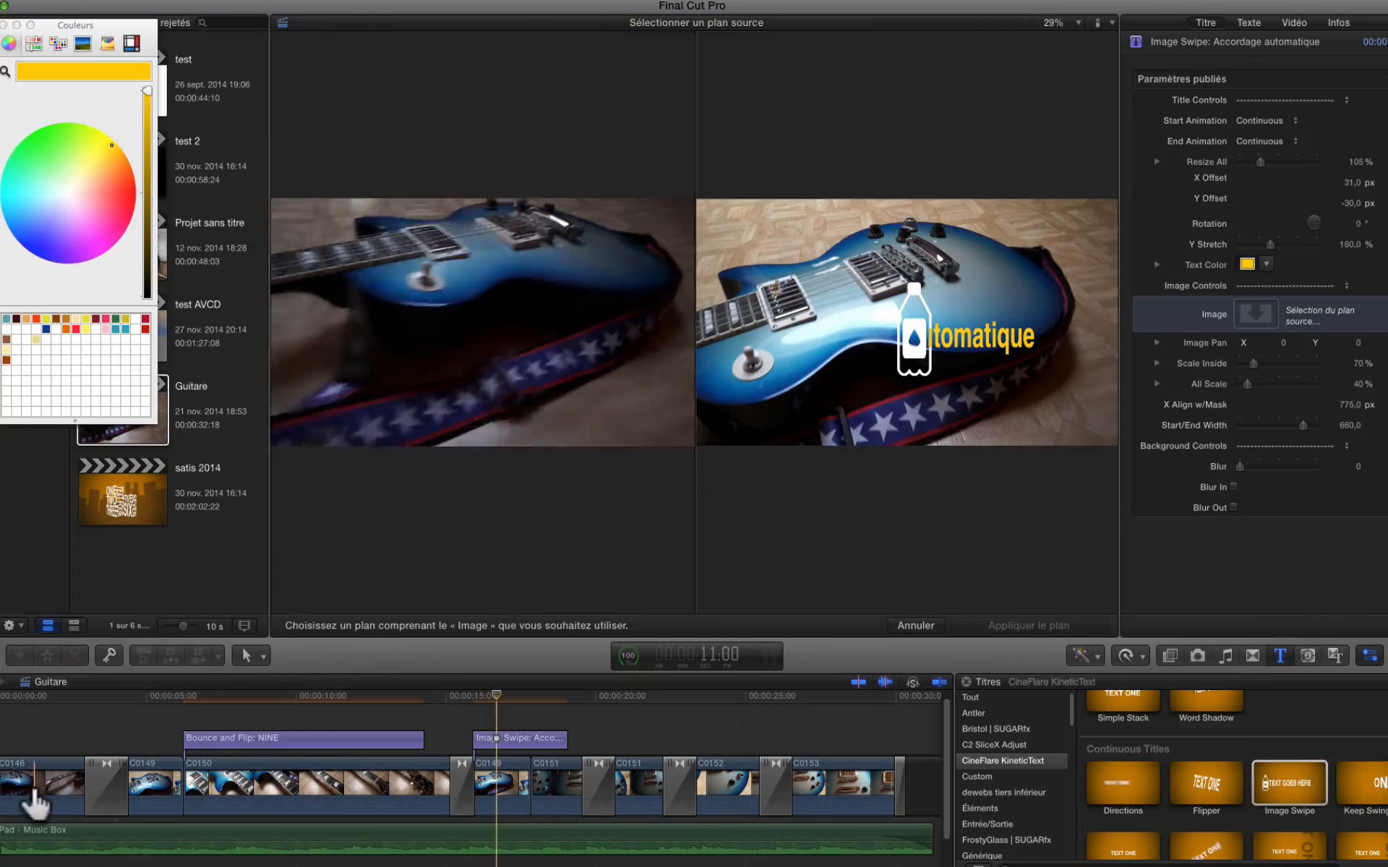
click(29, 799)
click(1028, 625)
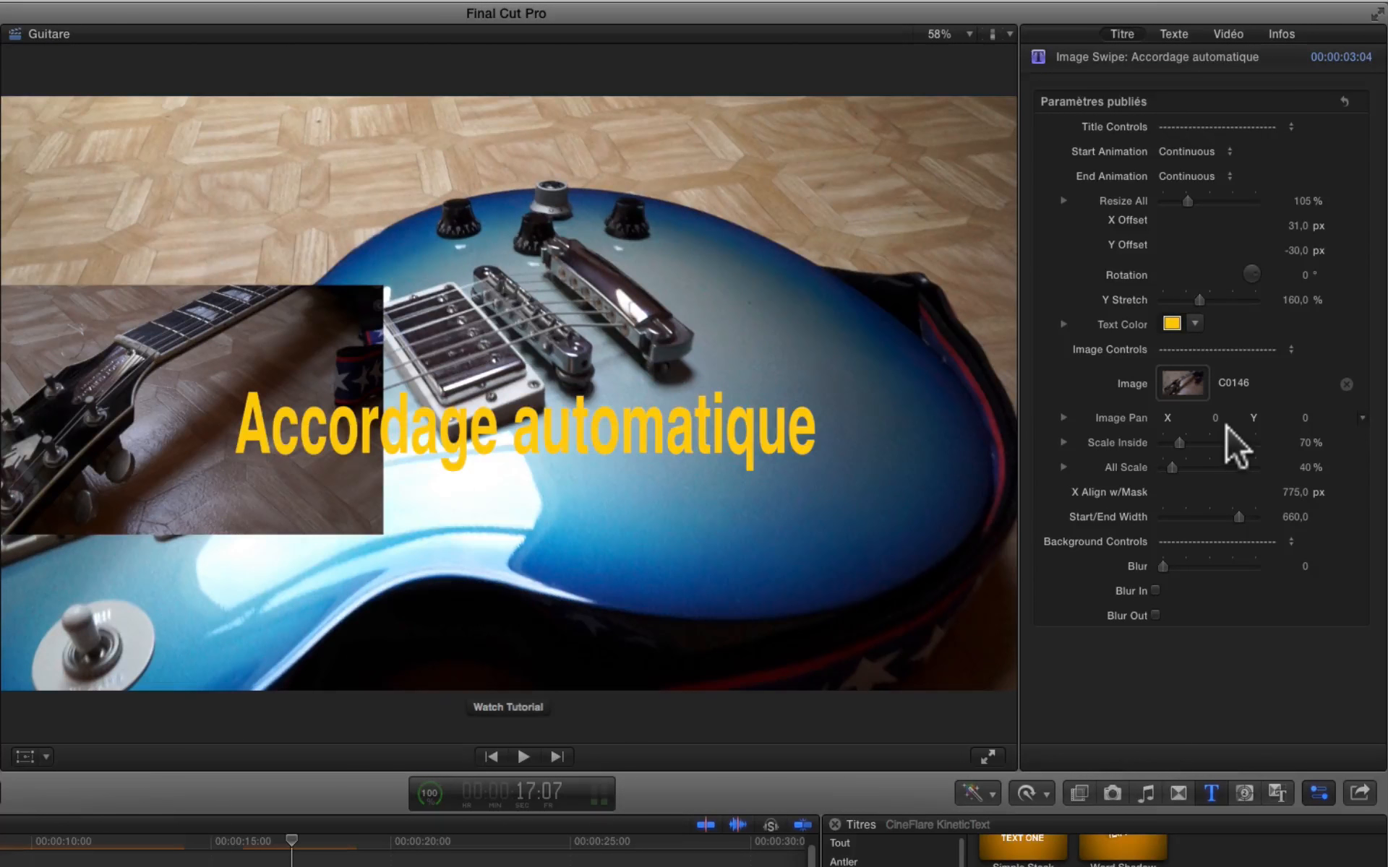
Step: Set the swipe image's Image Pan X to 10.6, Scale Inside to 51%, All Scale to 29%, X Align w/Mask to 803 px and Start/End Width to 720
drag(1180, 445, 1252, 423)
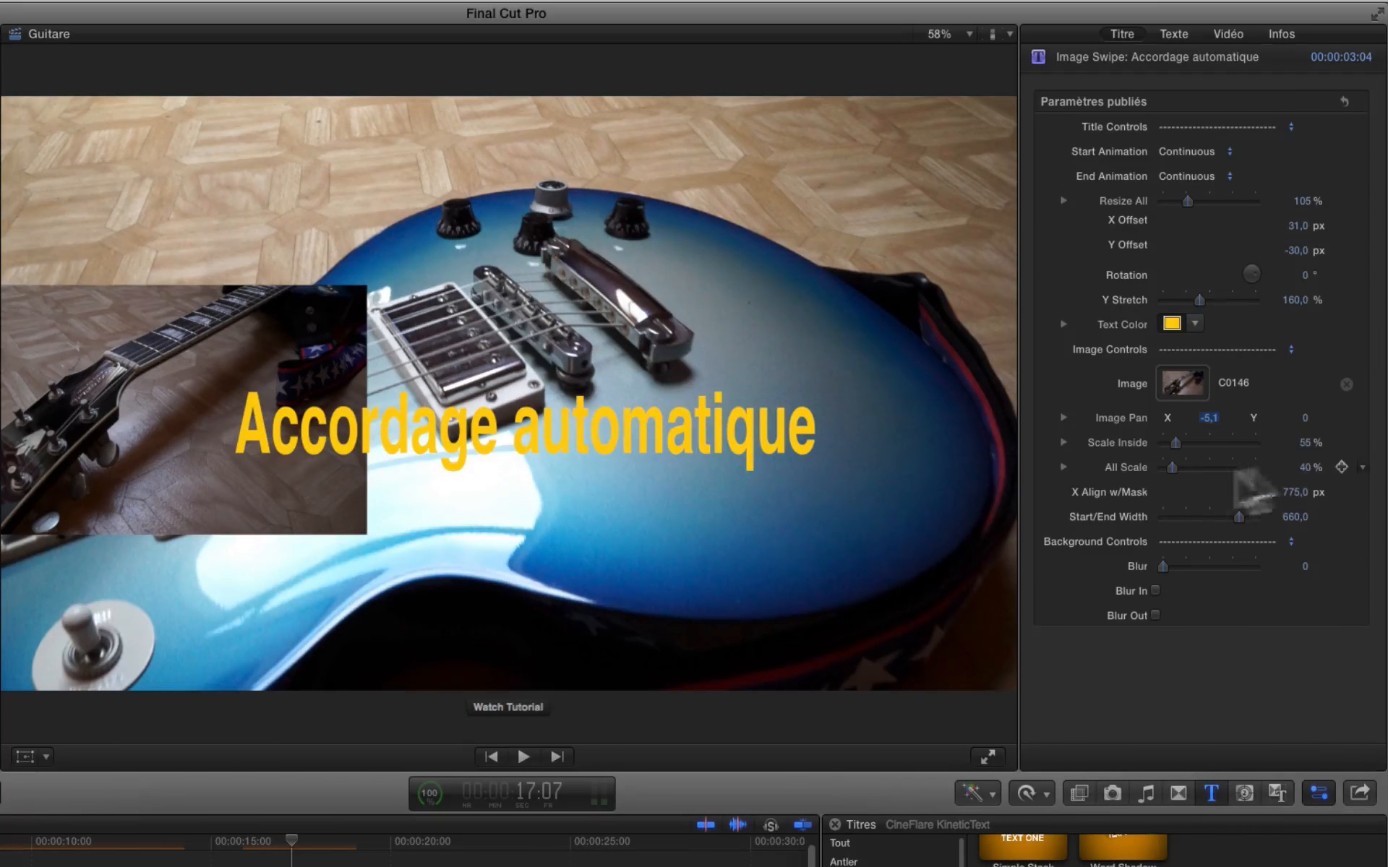
drag(1171, 467, 1167, 462)
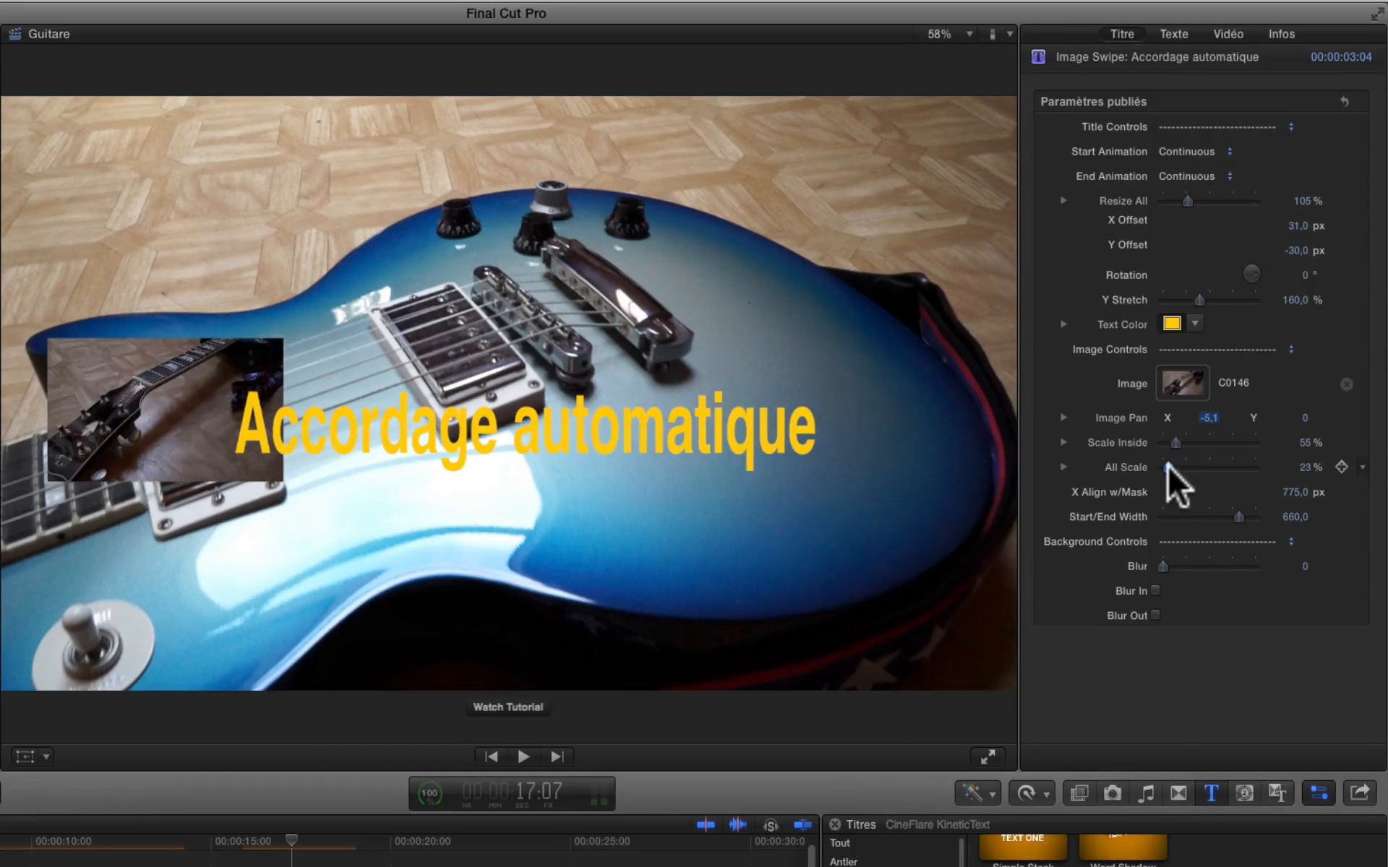
click(1294, 491)
drag(1294, 492, 1310, 491)
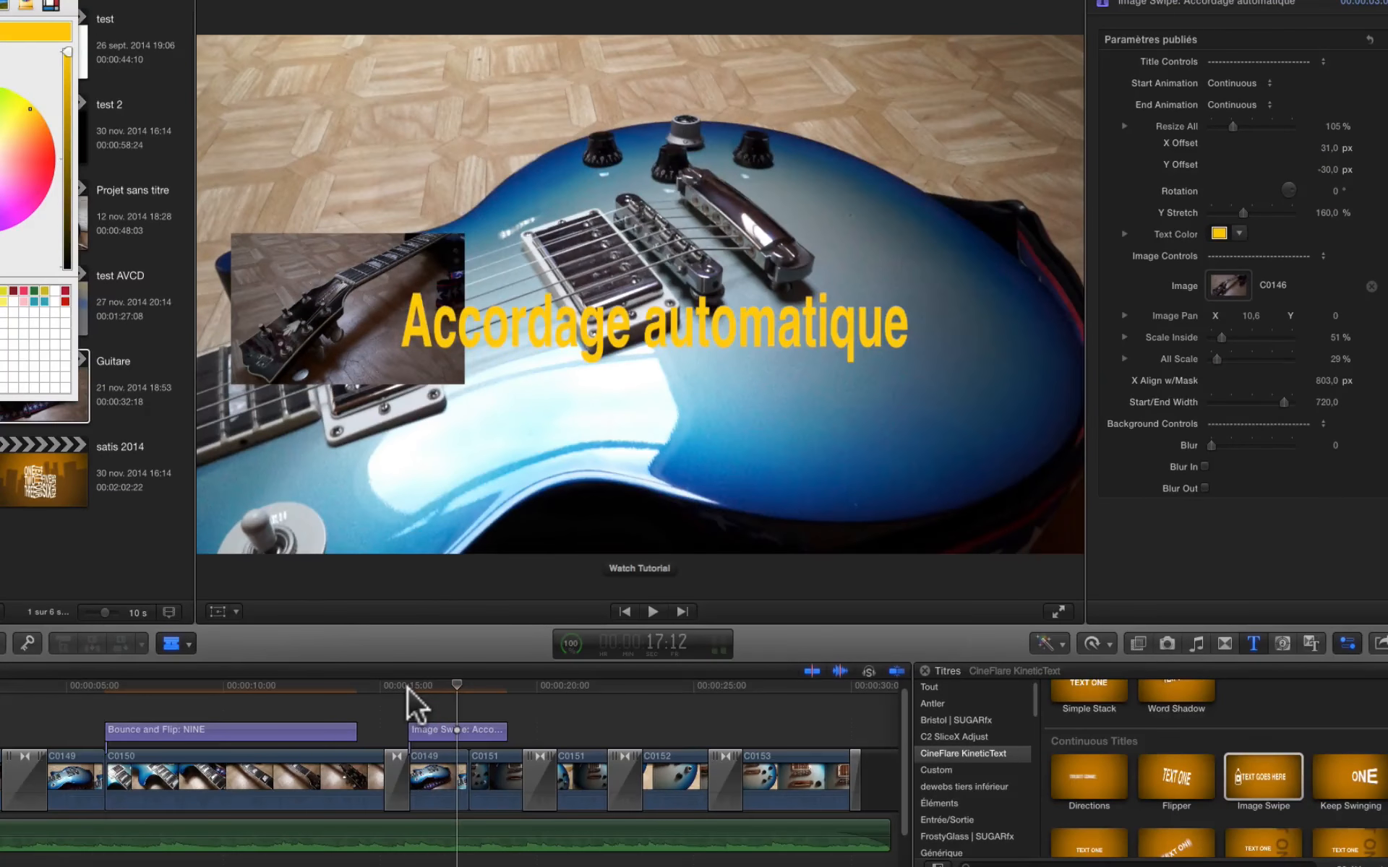
Step: Play the Image Swipe title from just before its start and review the frame around 17:07
click(396, 688)
key(space)
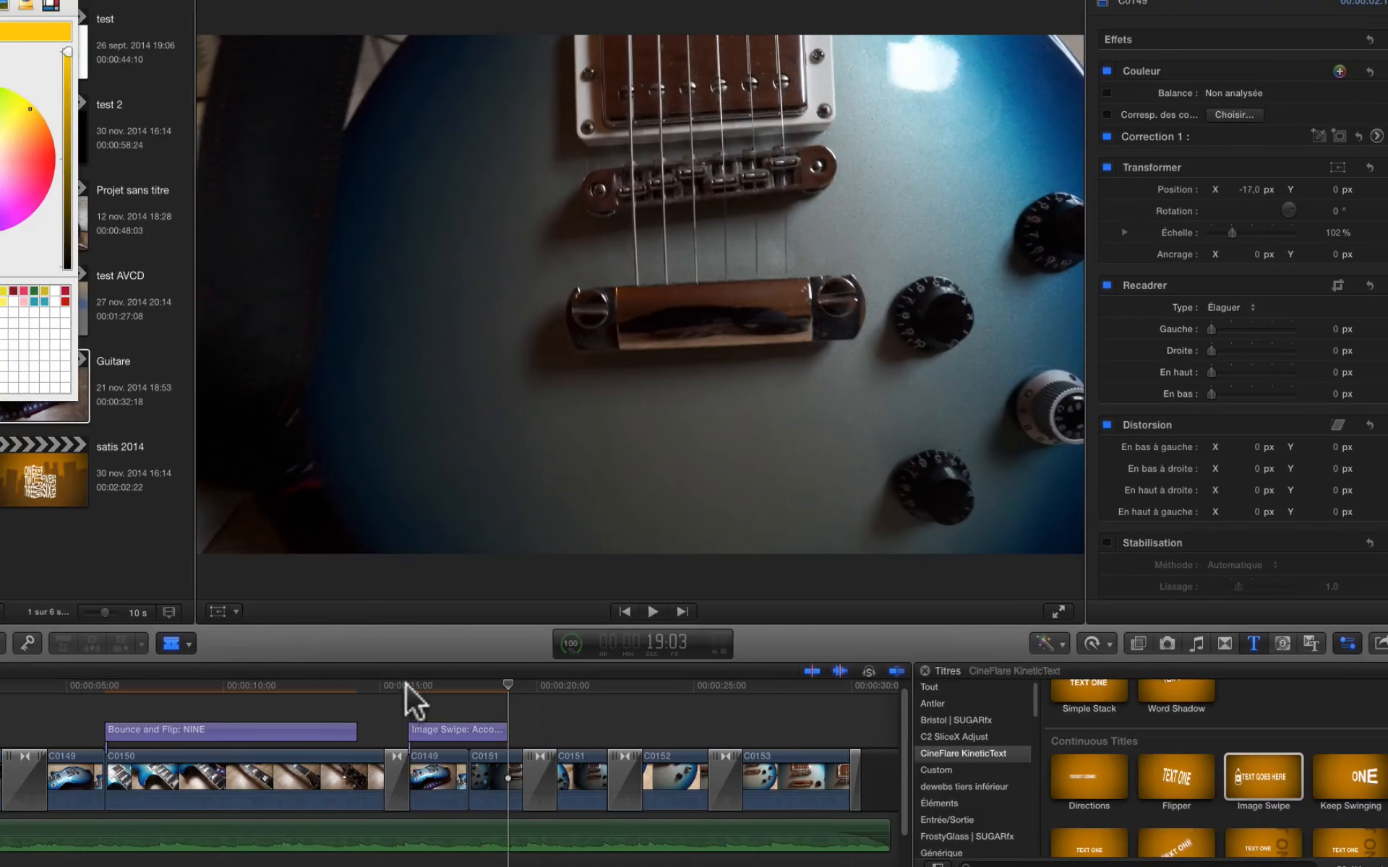
drag(405, 683, 451, 691)
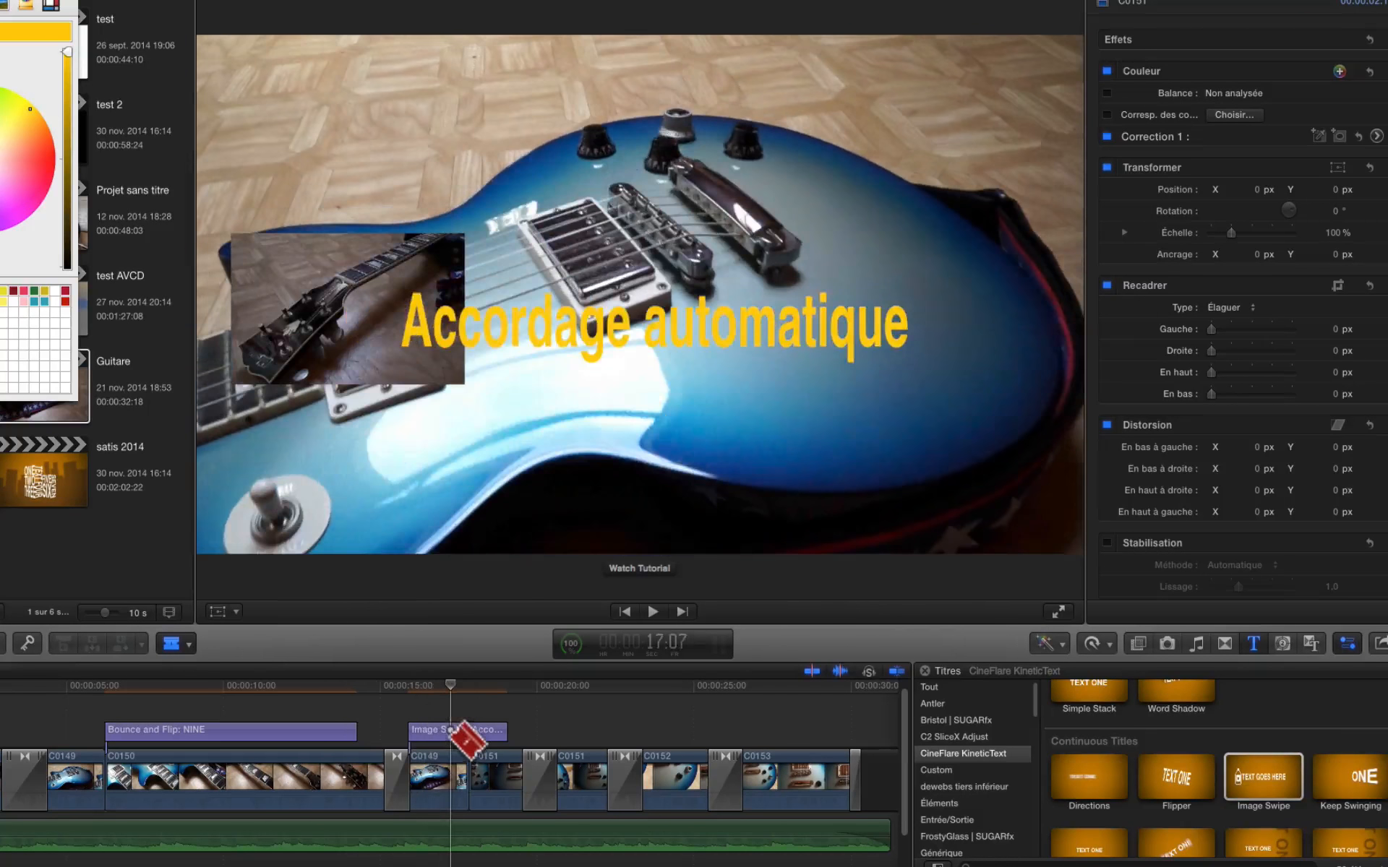
Step: Set both the Start Animation and End Animation of the "Accordage automatique" title to Fade
click(462, 734)
key(a)
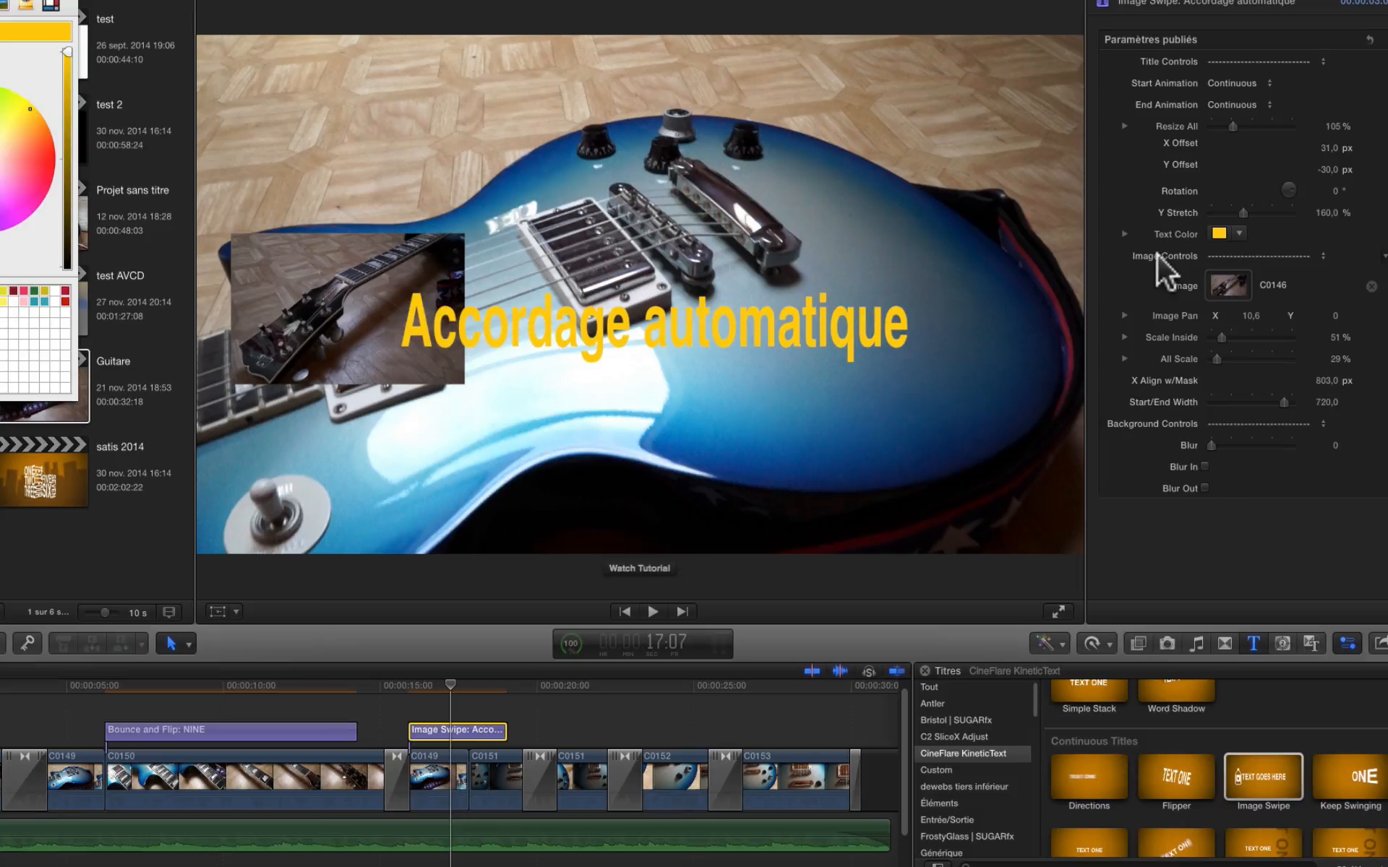
click(1235, 85)
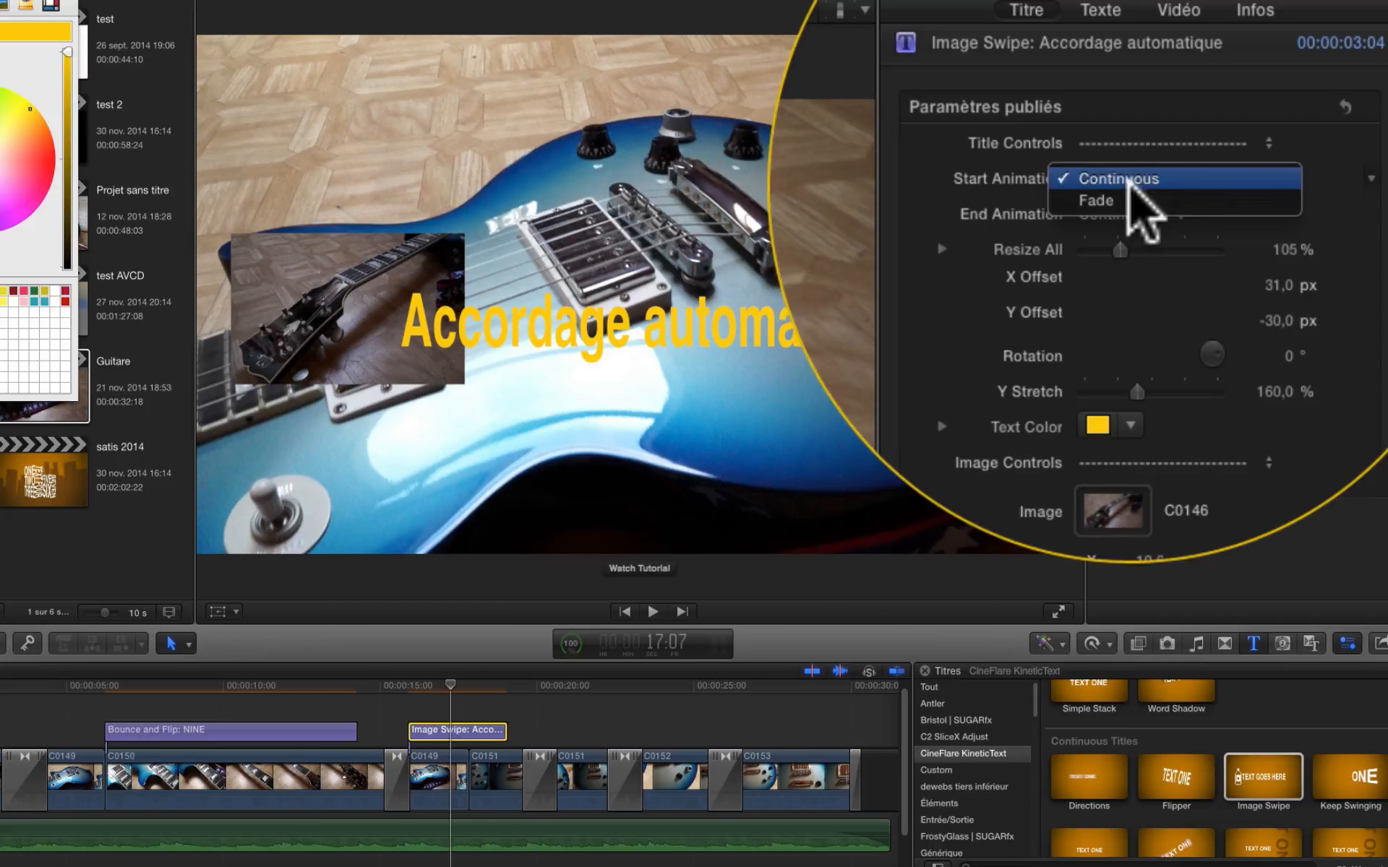
click(1124, 201)
click(1128, 214)
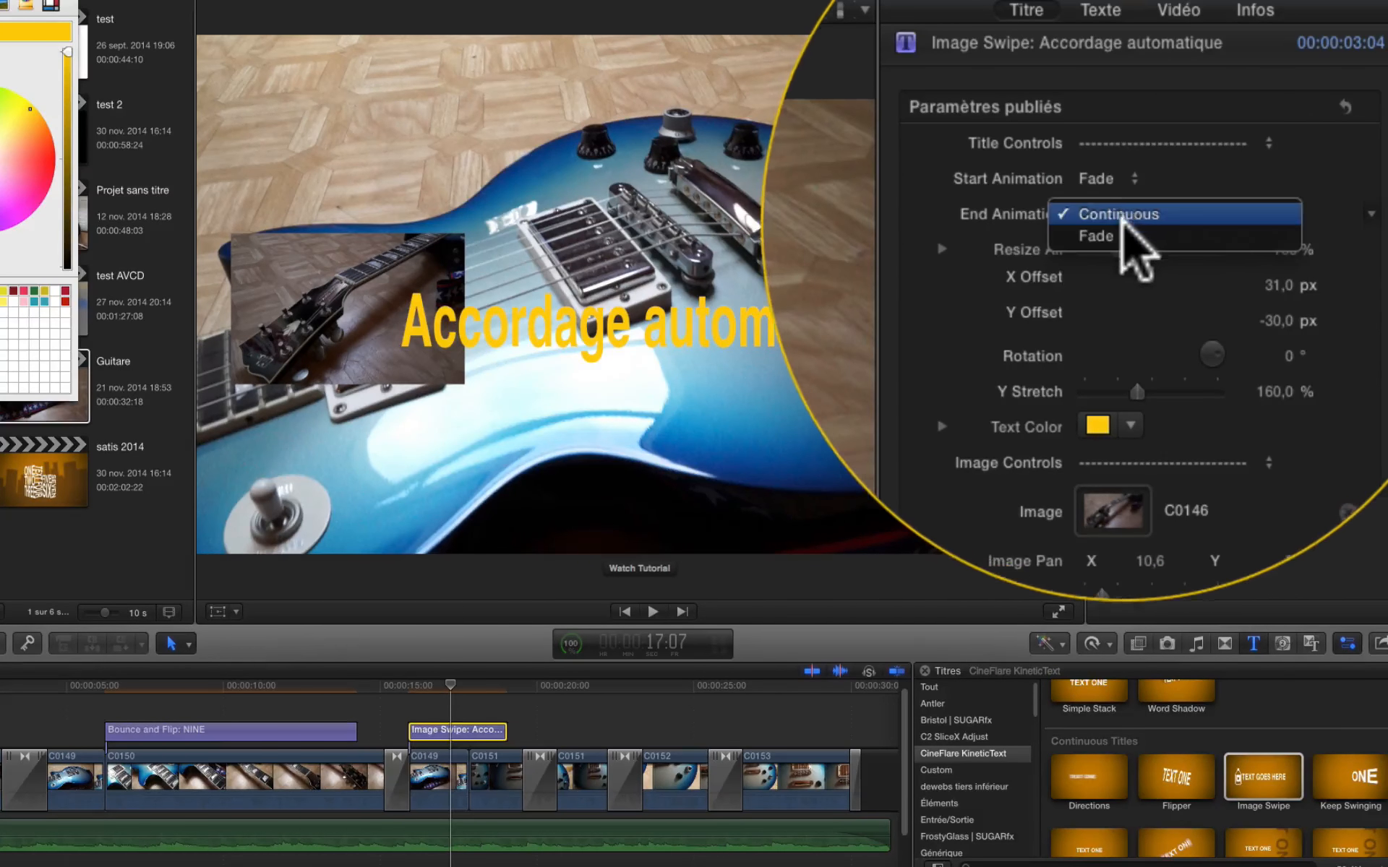
click(1126, 240)
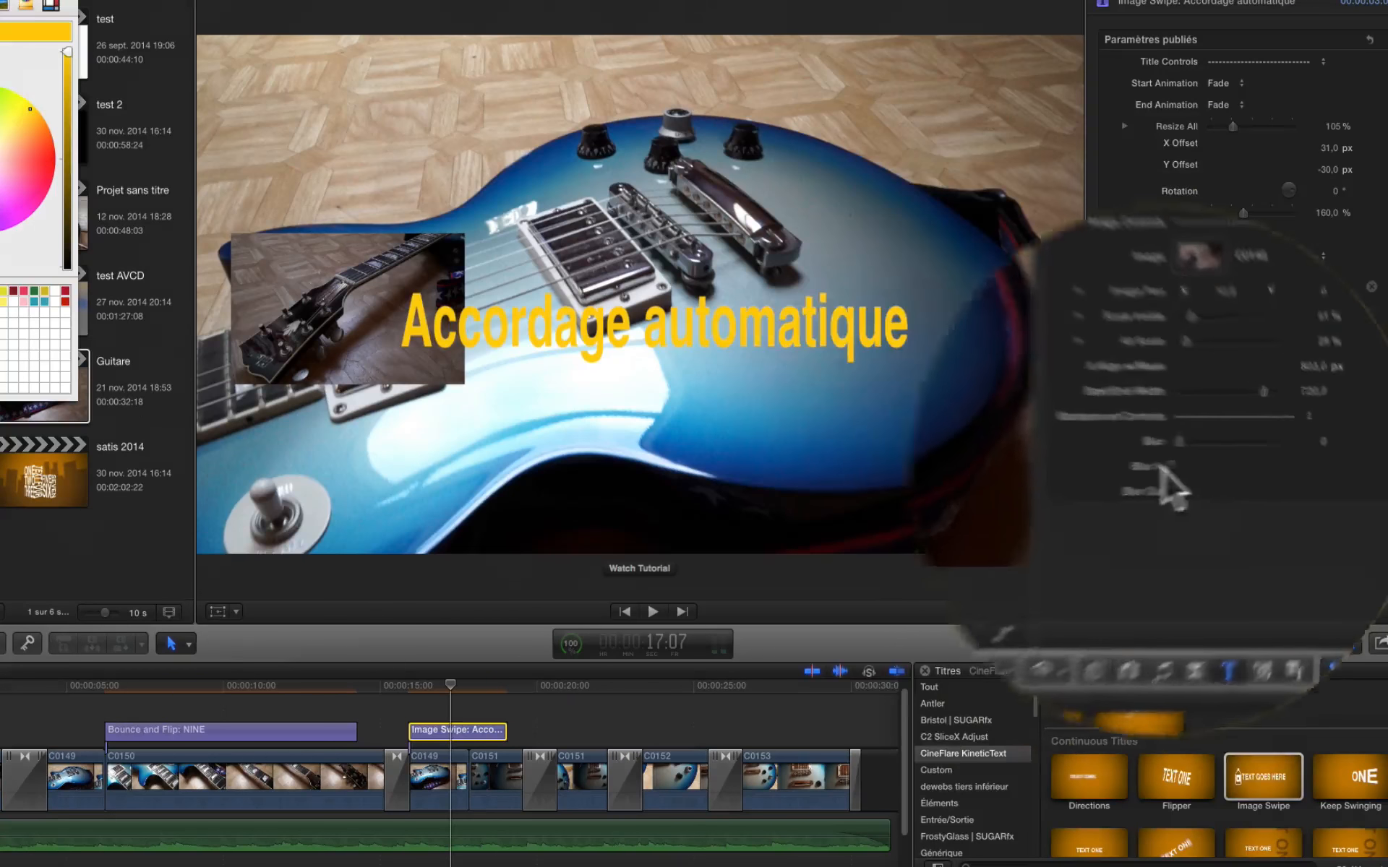
Step: Enable Blur In and Blur Out with a background Blur of 16 on the Image Swipe title, and play it back
click(1205, 467)
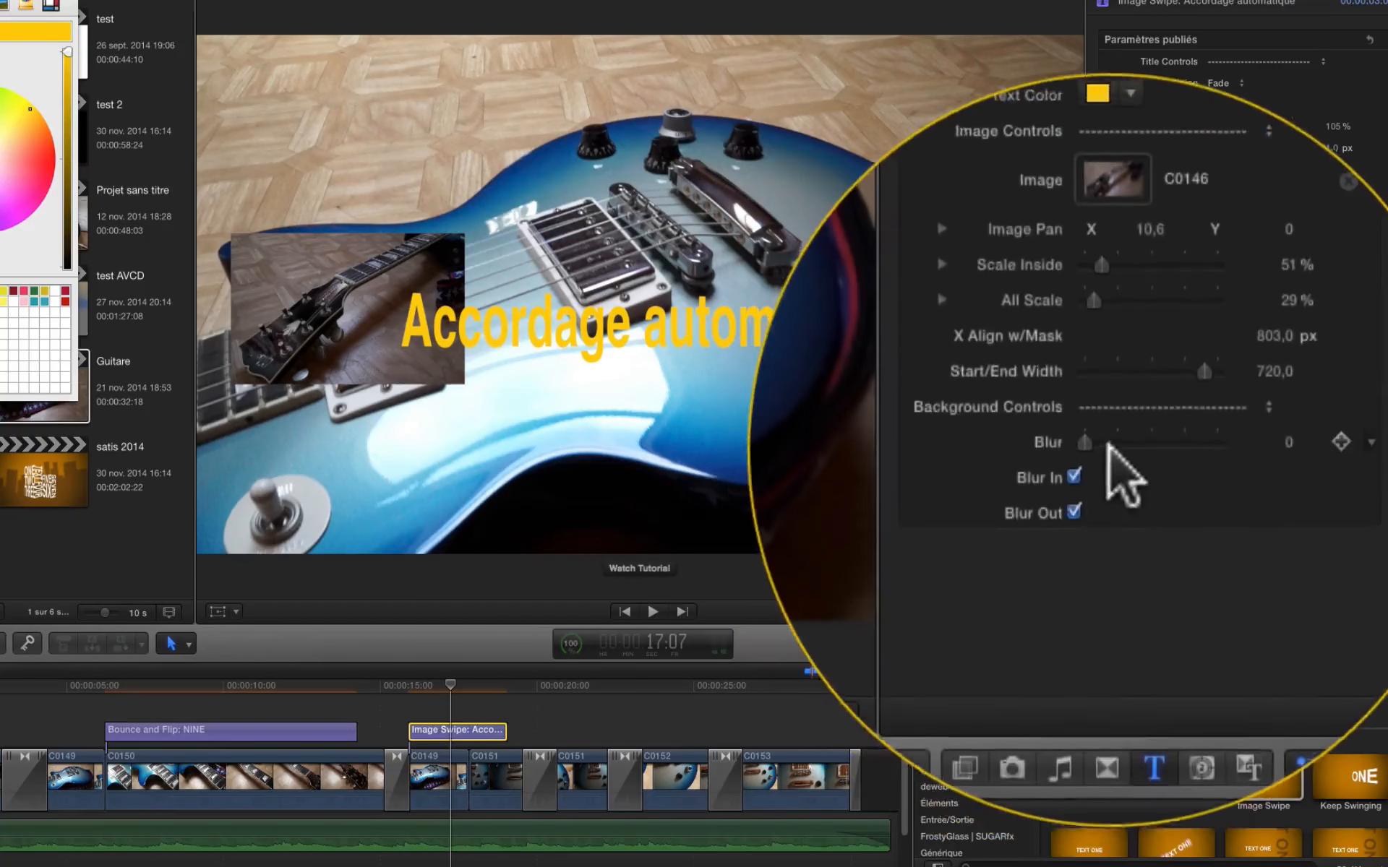
drag(1084, 421, 1118, 421)
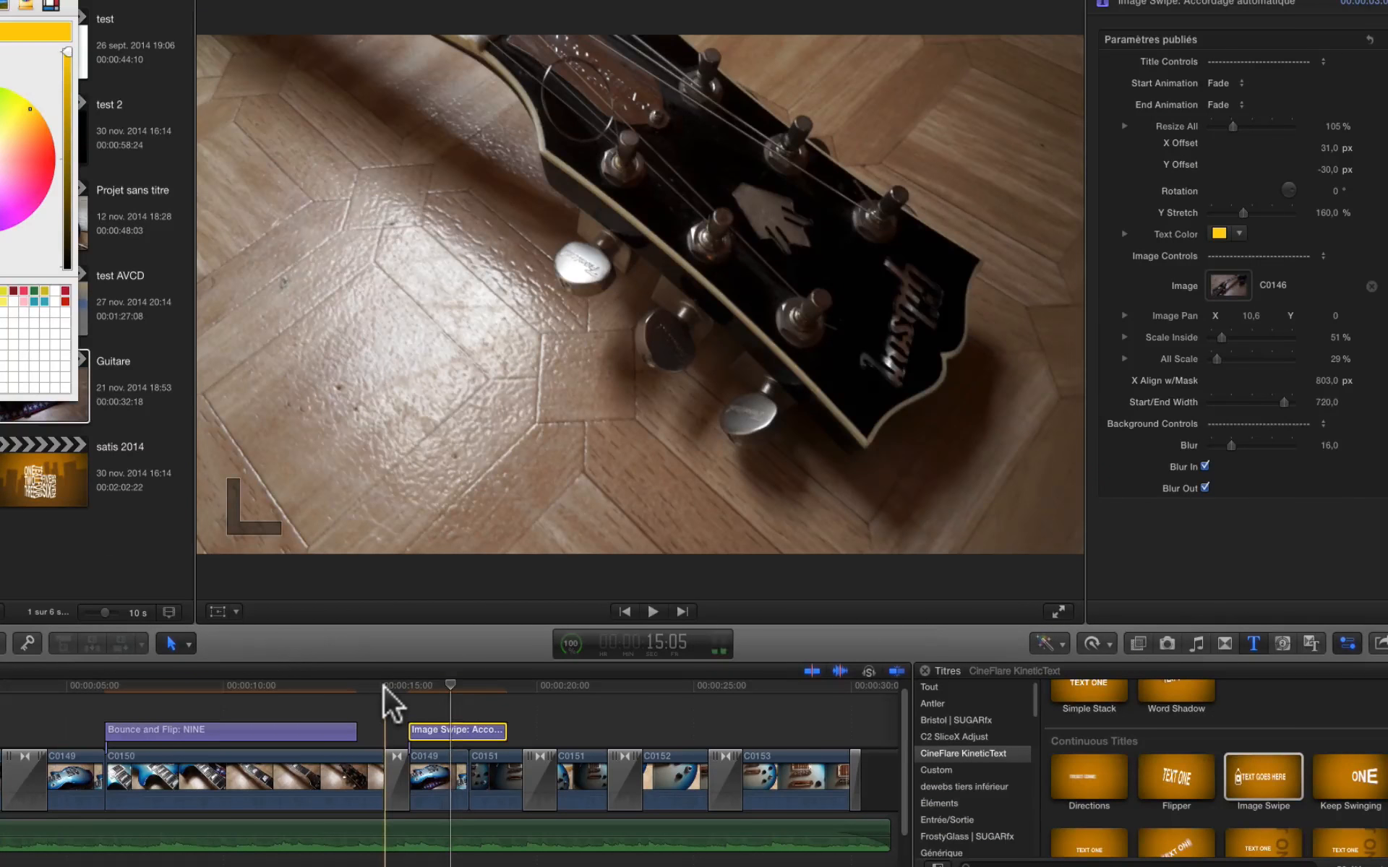
click(383, 685)
key(space)
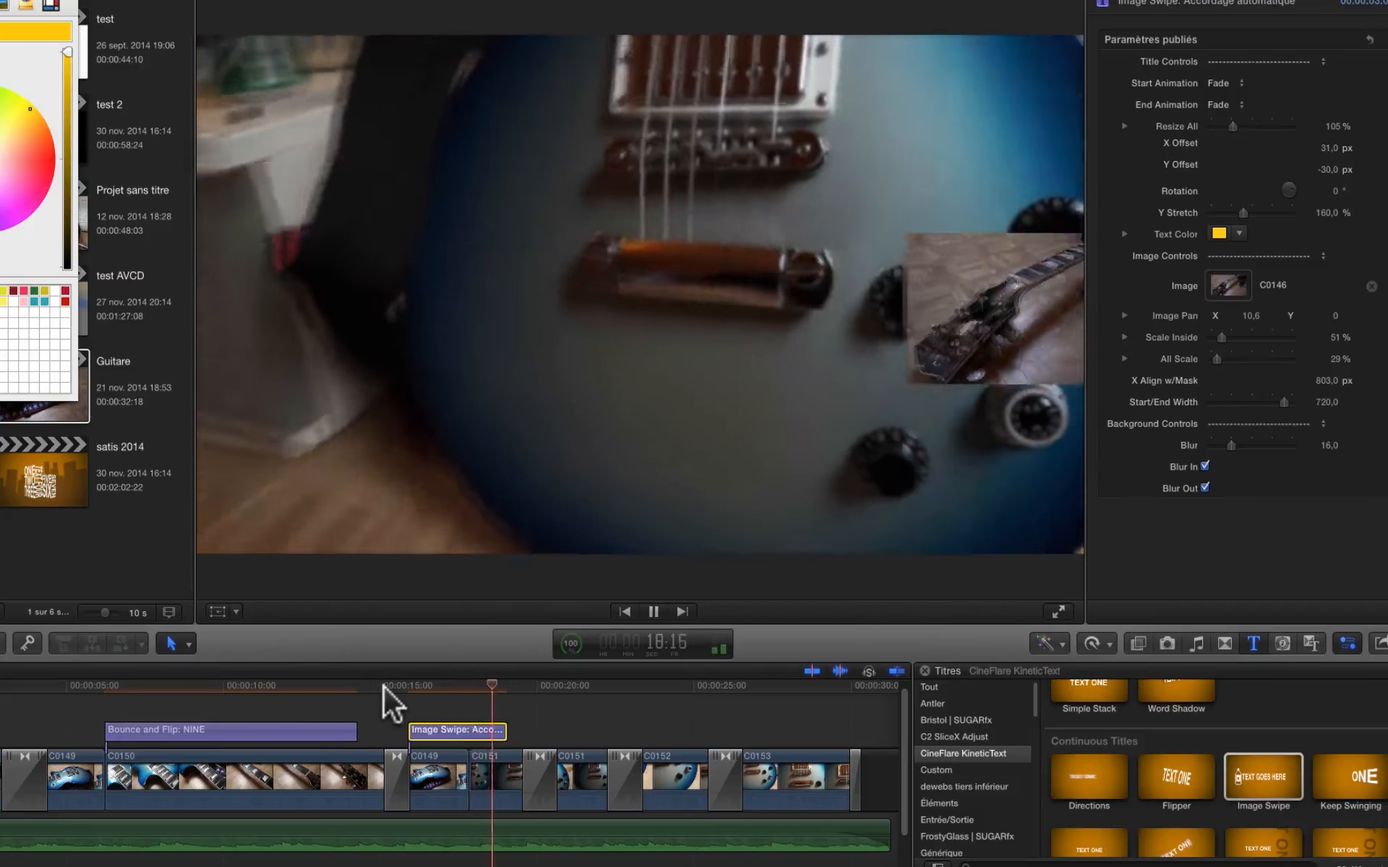
key(space)
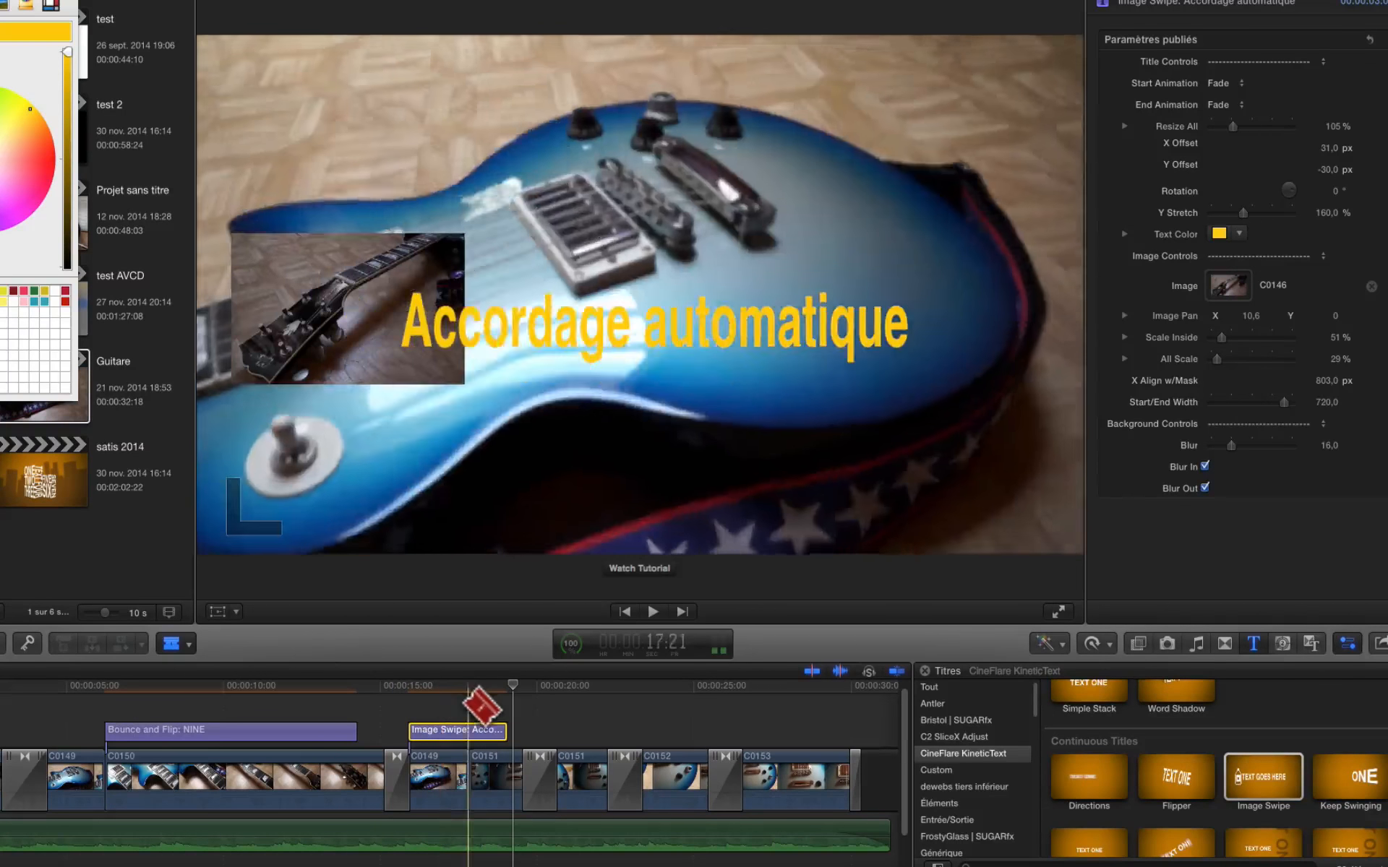